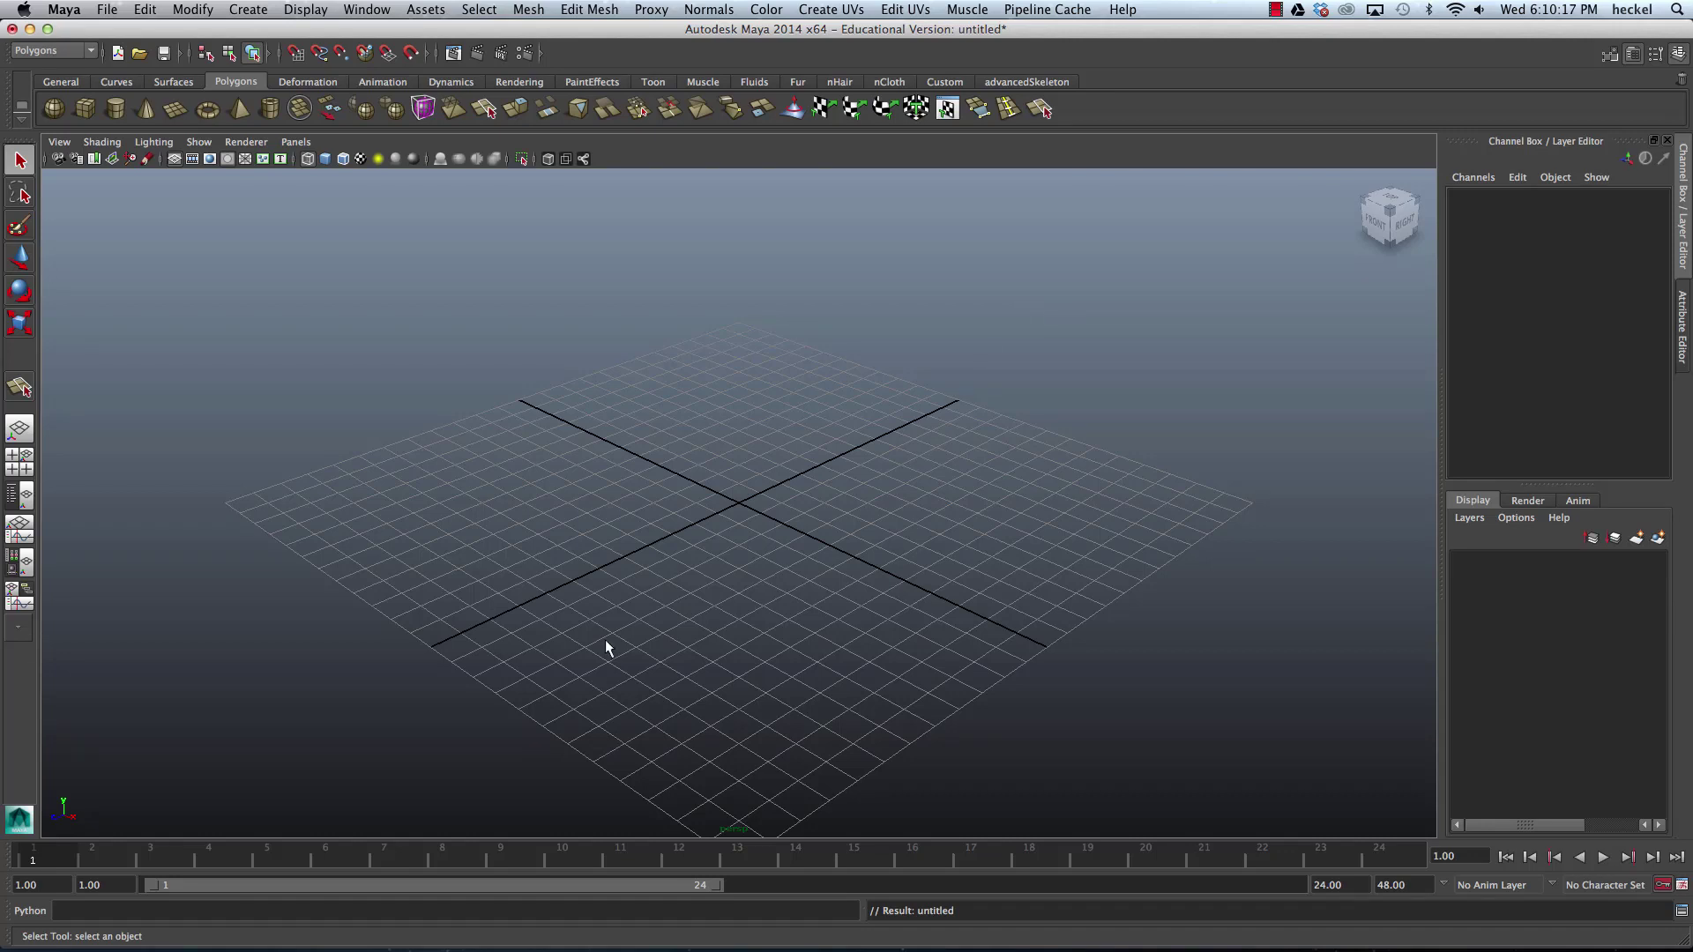
- Open the scene file Interactive Split Tool.ma from the project's scenes folder
{"action": "left_click", "coordinate": [107, 11]}
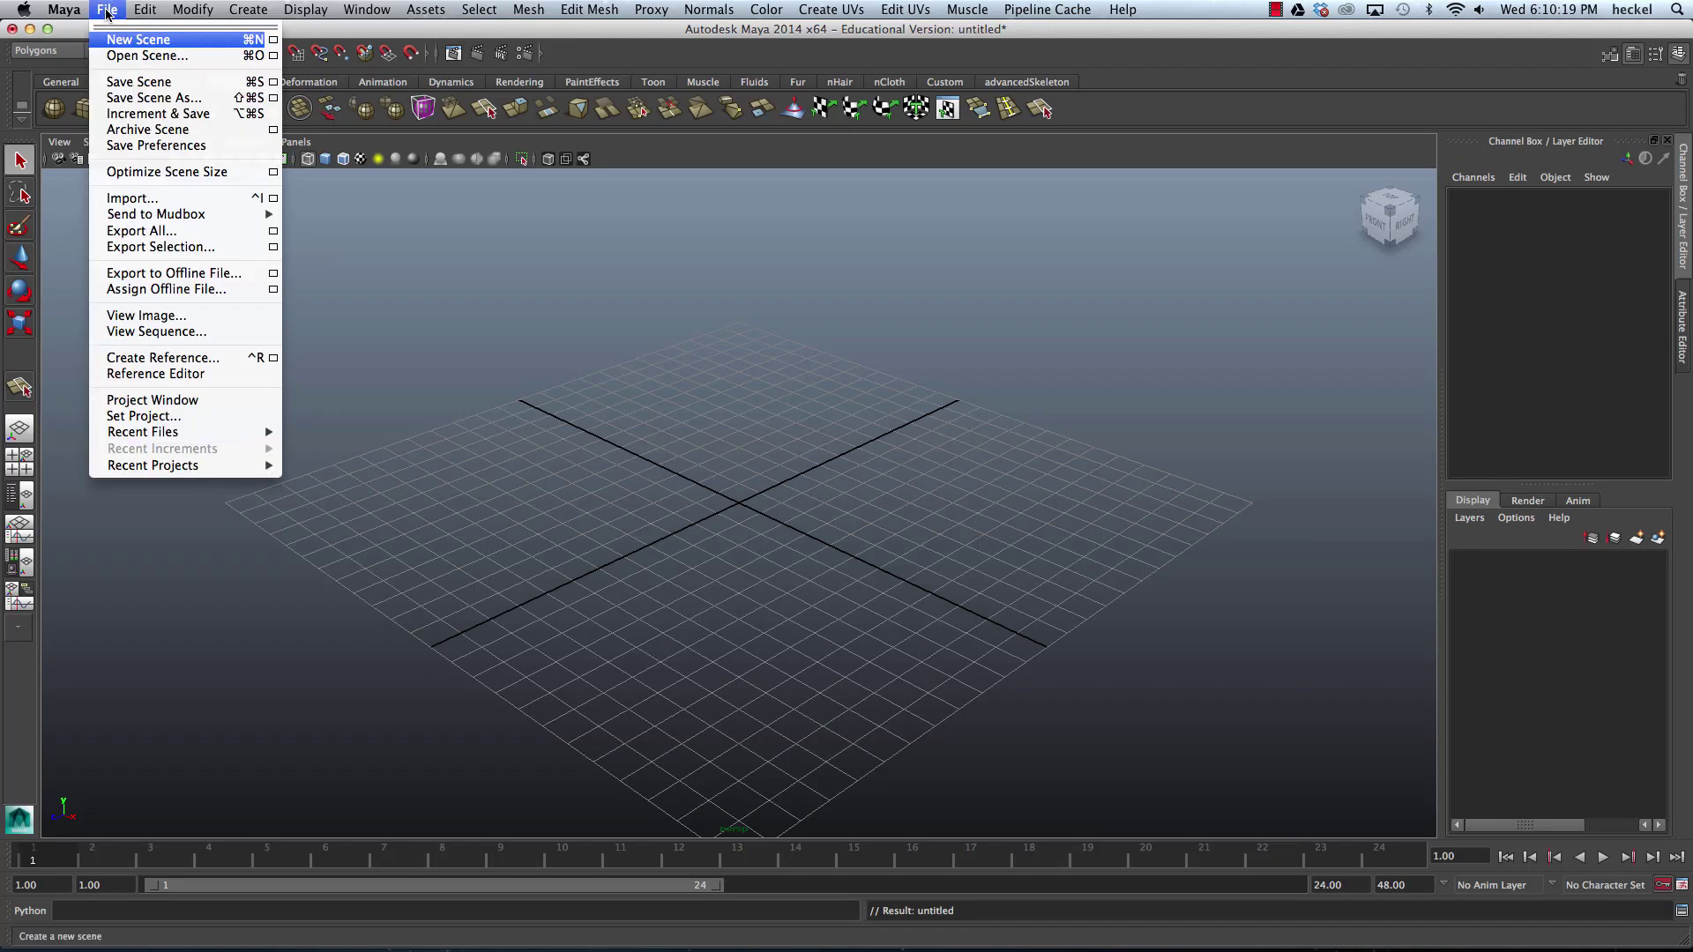
{"action": "left_click", "coordinate": [208, 57]}
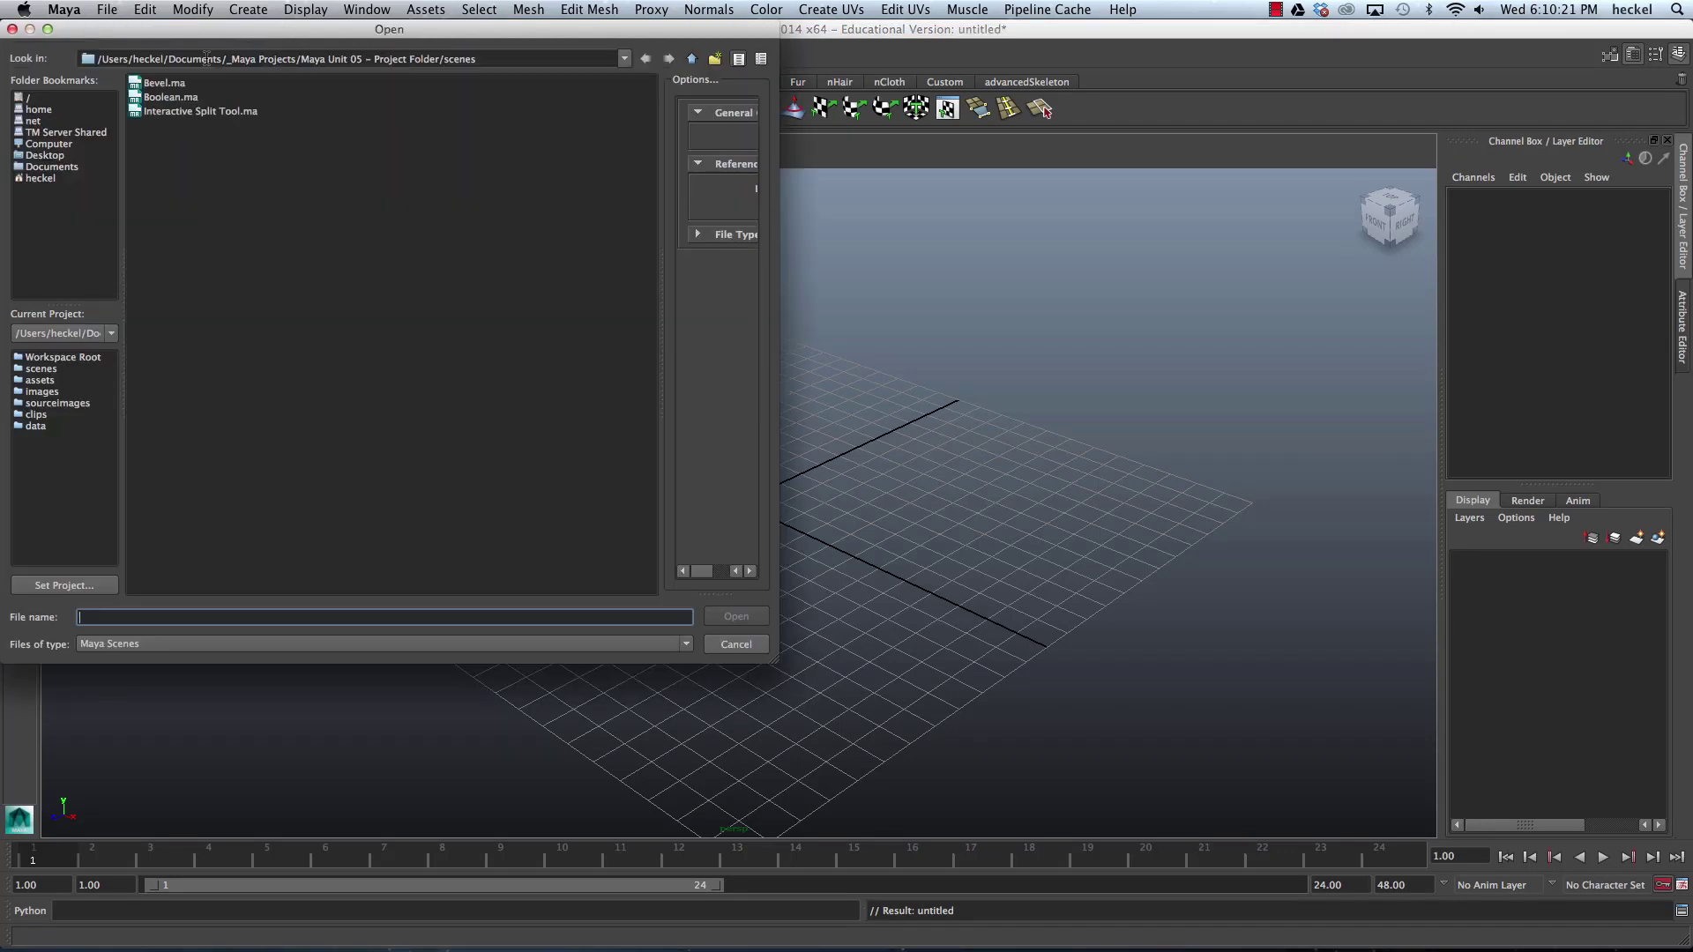
{"action": "left_click", "coordinate": [198, 114]}
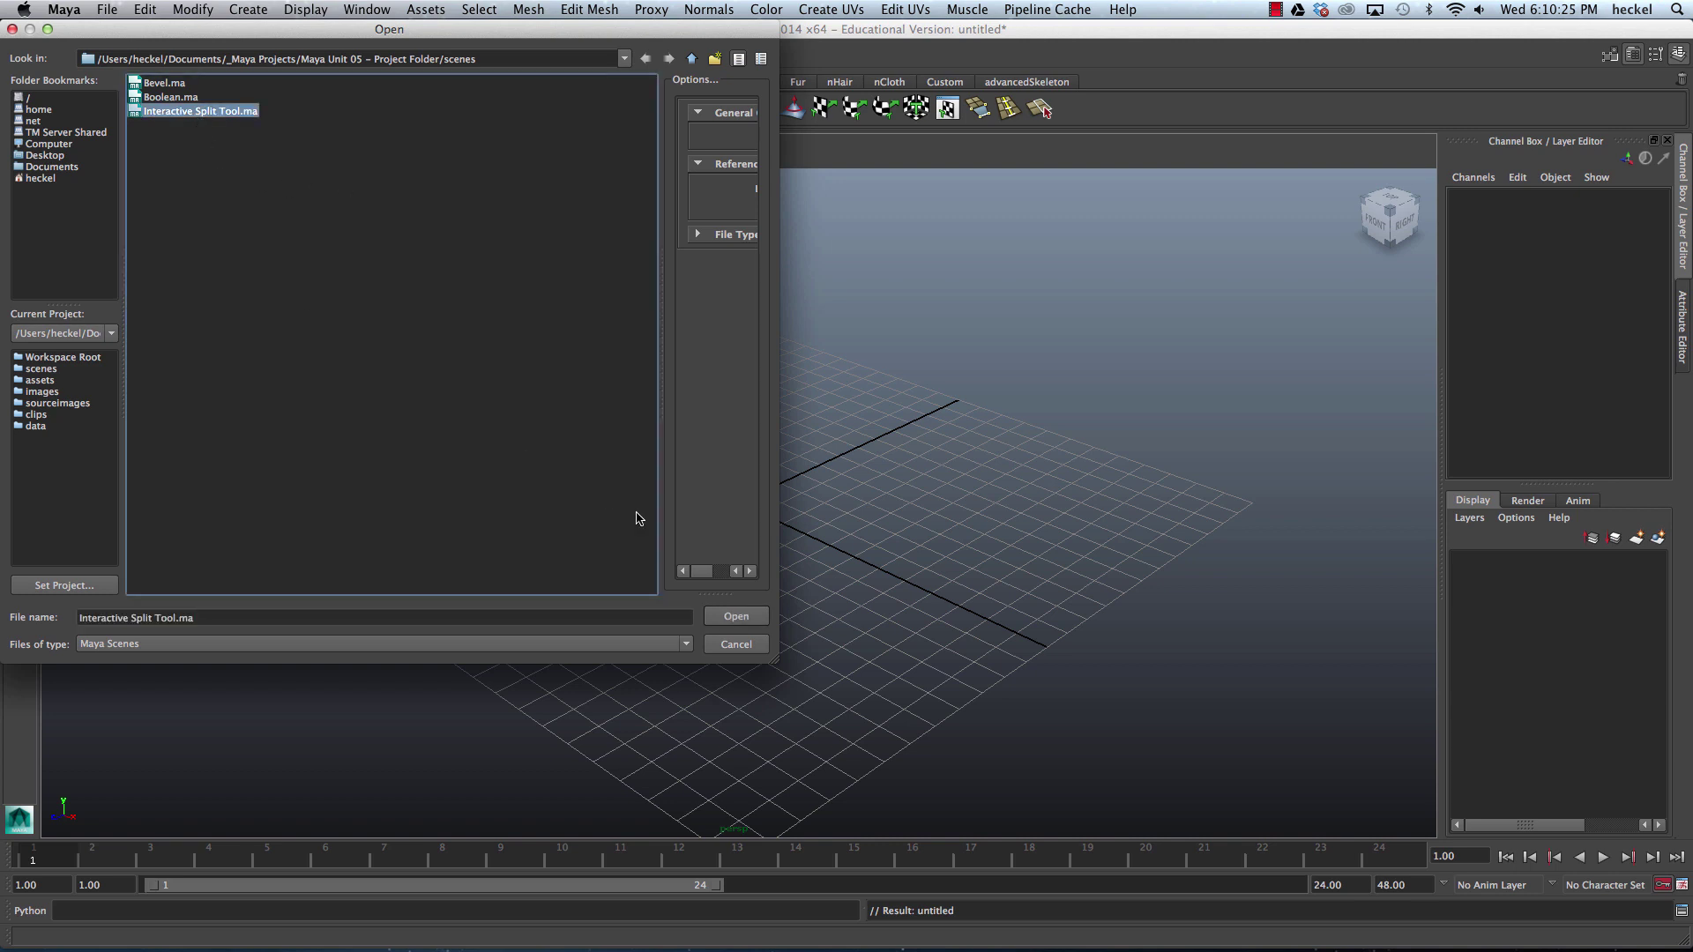
{"action": "left_click", "coordinate": [731, 618]}
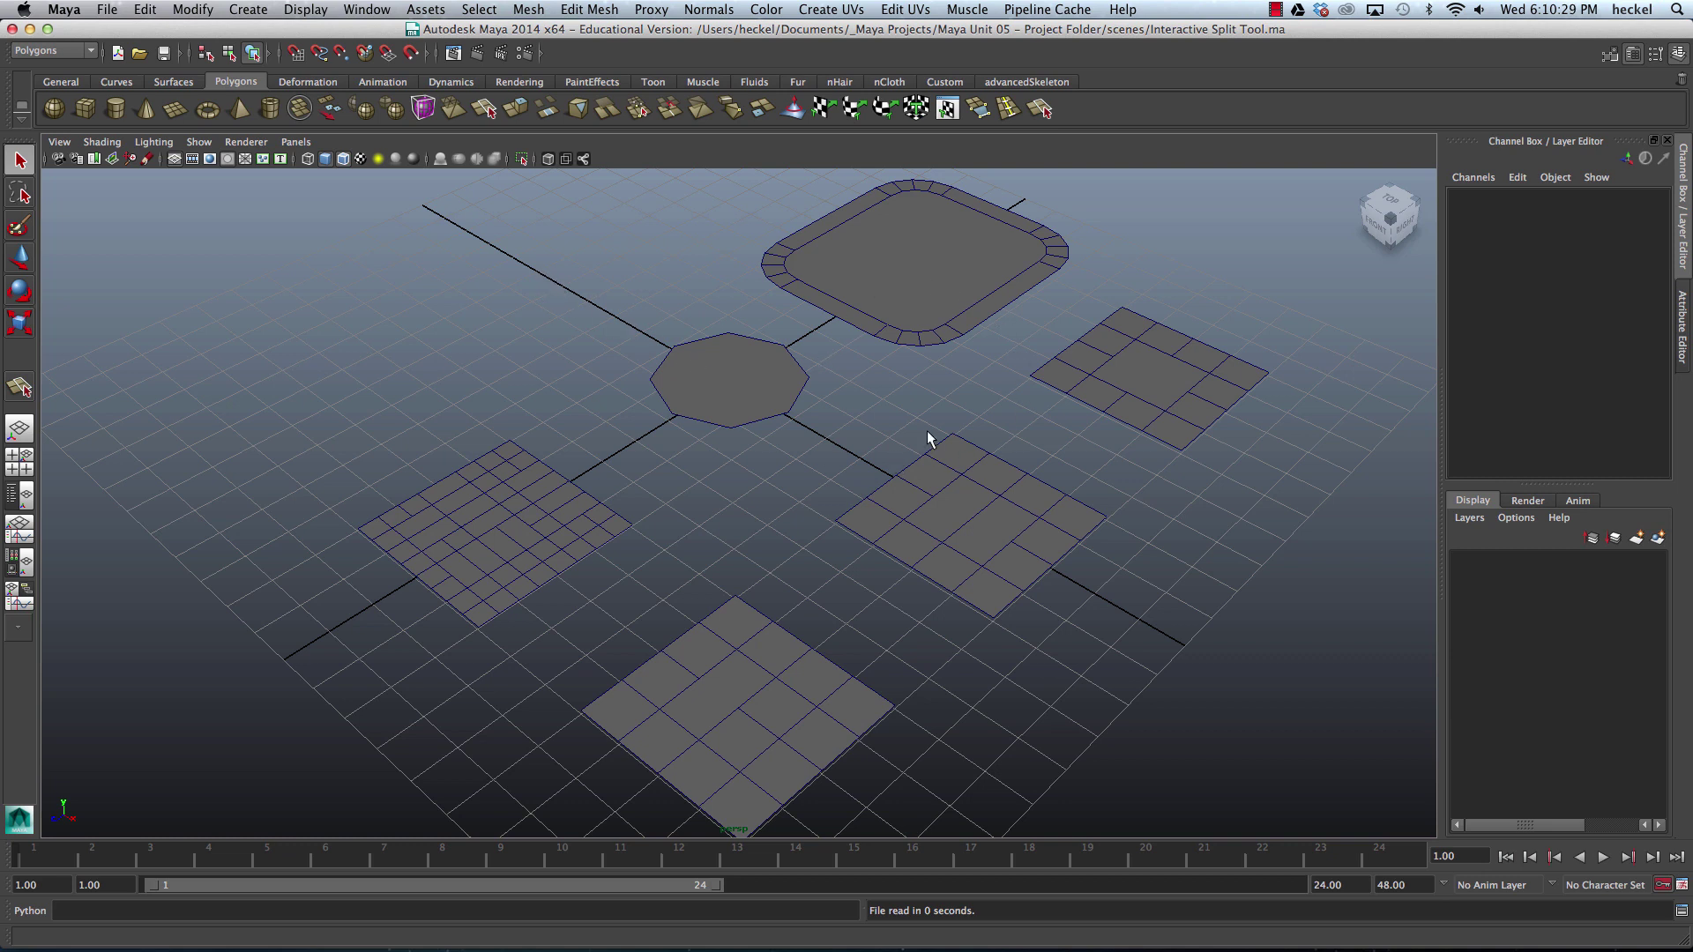
- Split the undivided double-length face of pPlane4 with the Interactive Split Tool, joining the two dead-end edge vertices on its opposite sides
{"action": "left_click", "coordinate": [738, 719]}
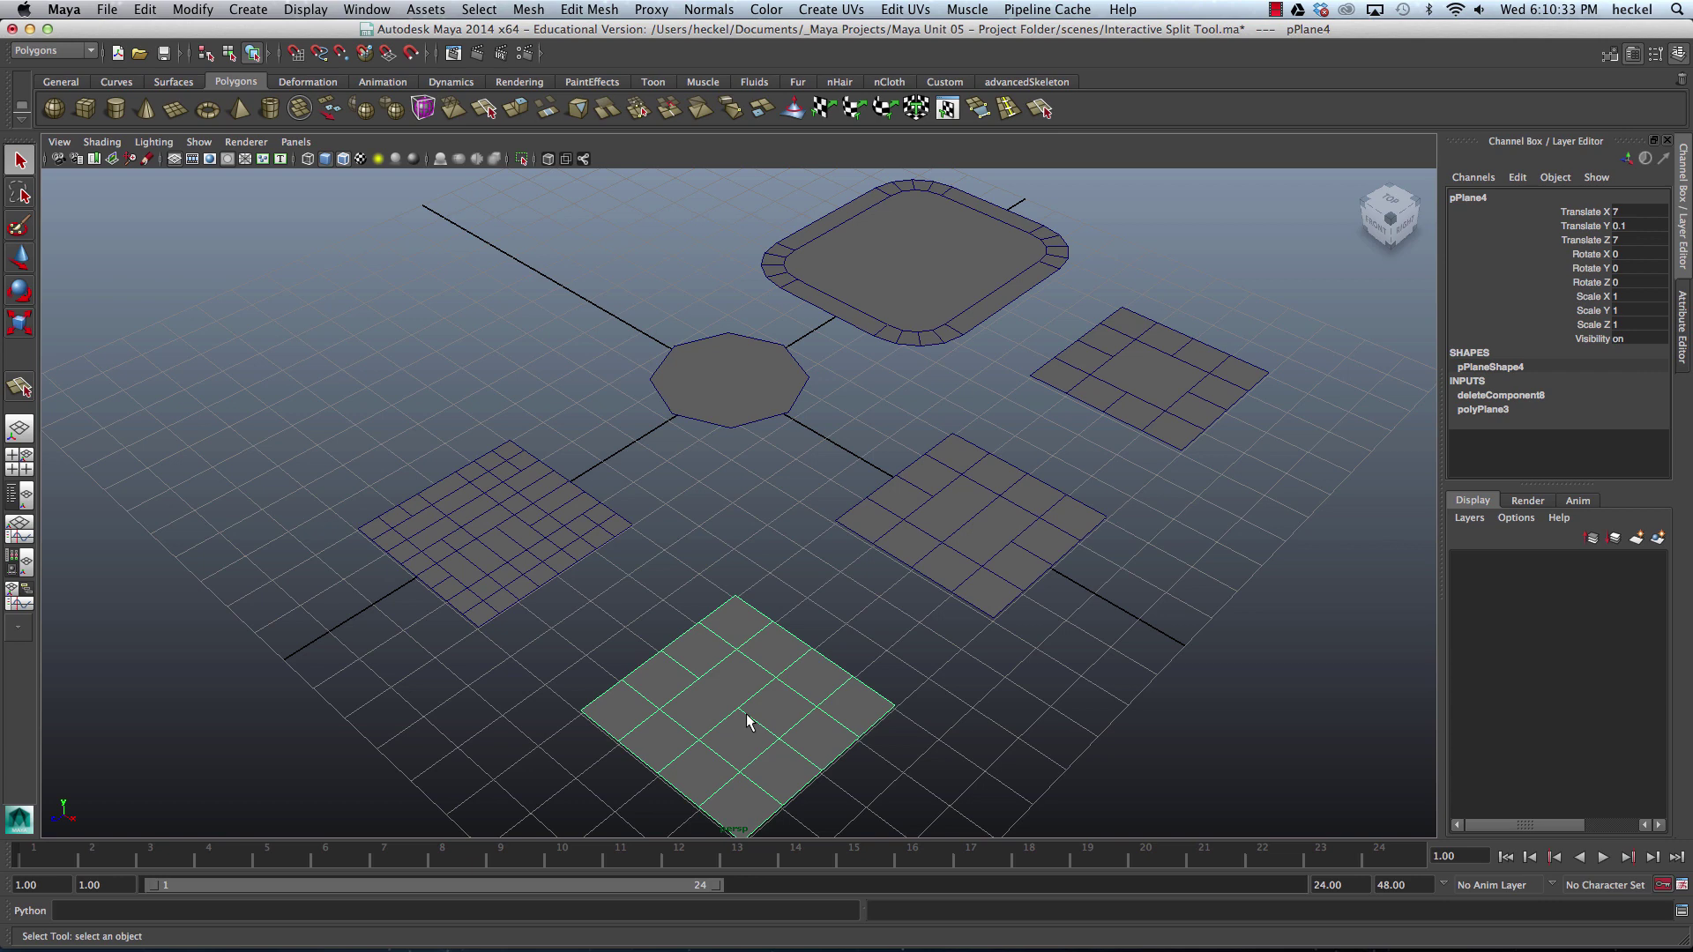
{"action": "key", "text": "f"}
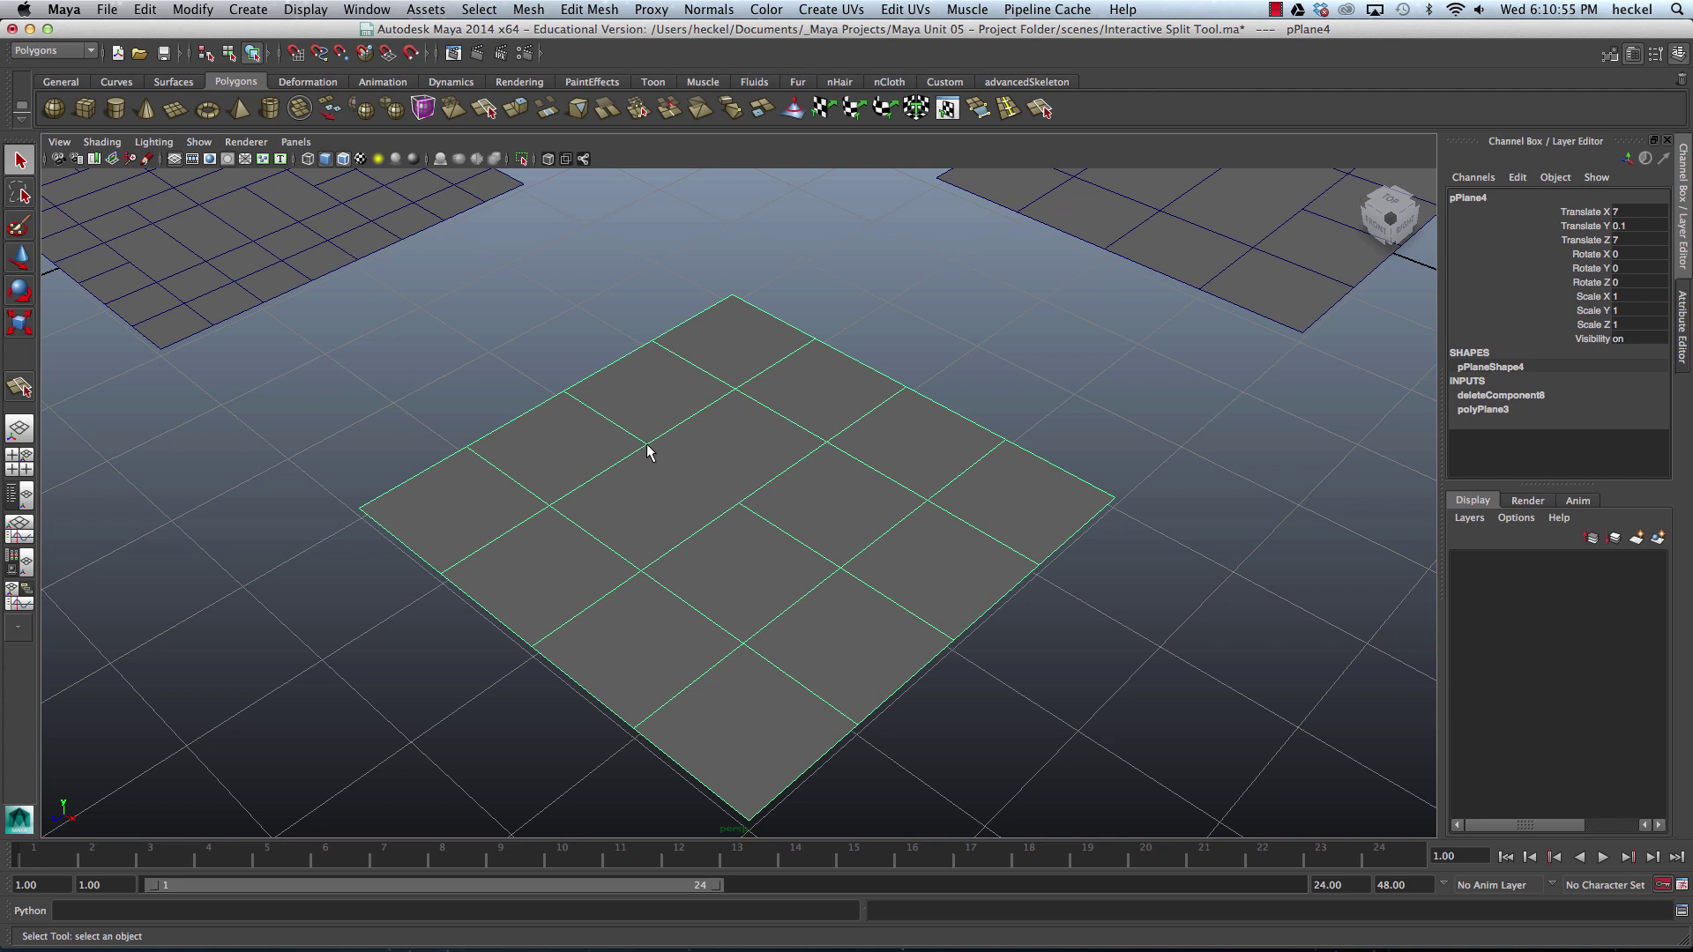
{"action": "right_click_drag", "start_coordinate": [609, 446], "coordinate": [809, 457], "text": "alt"}
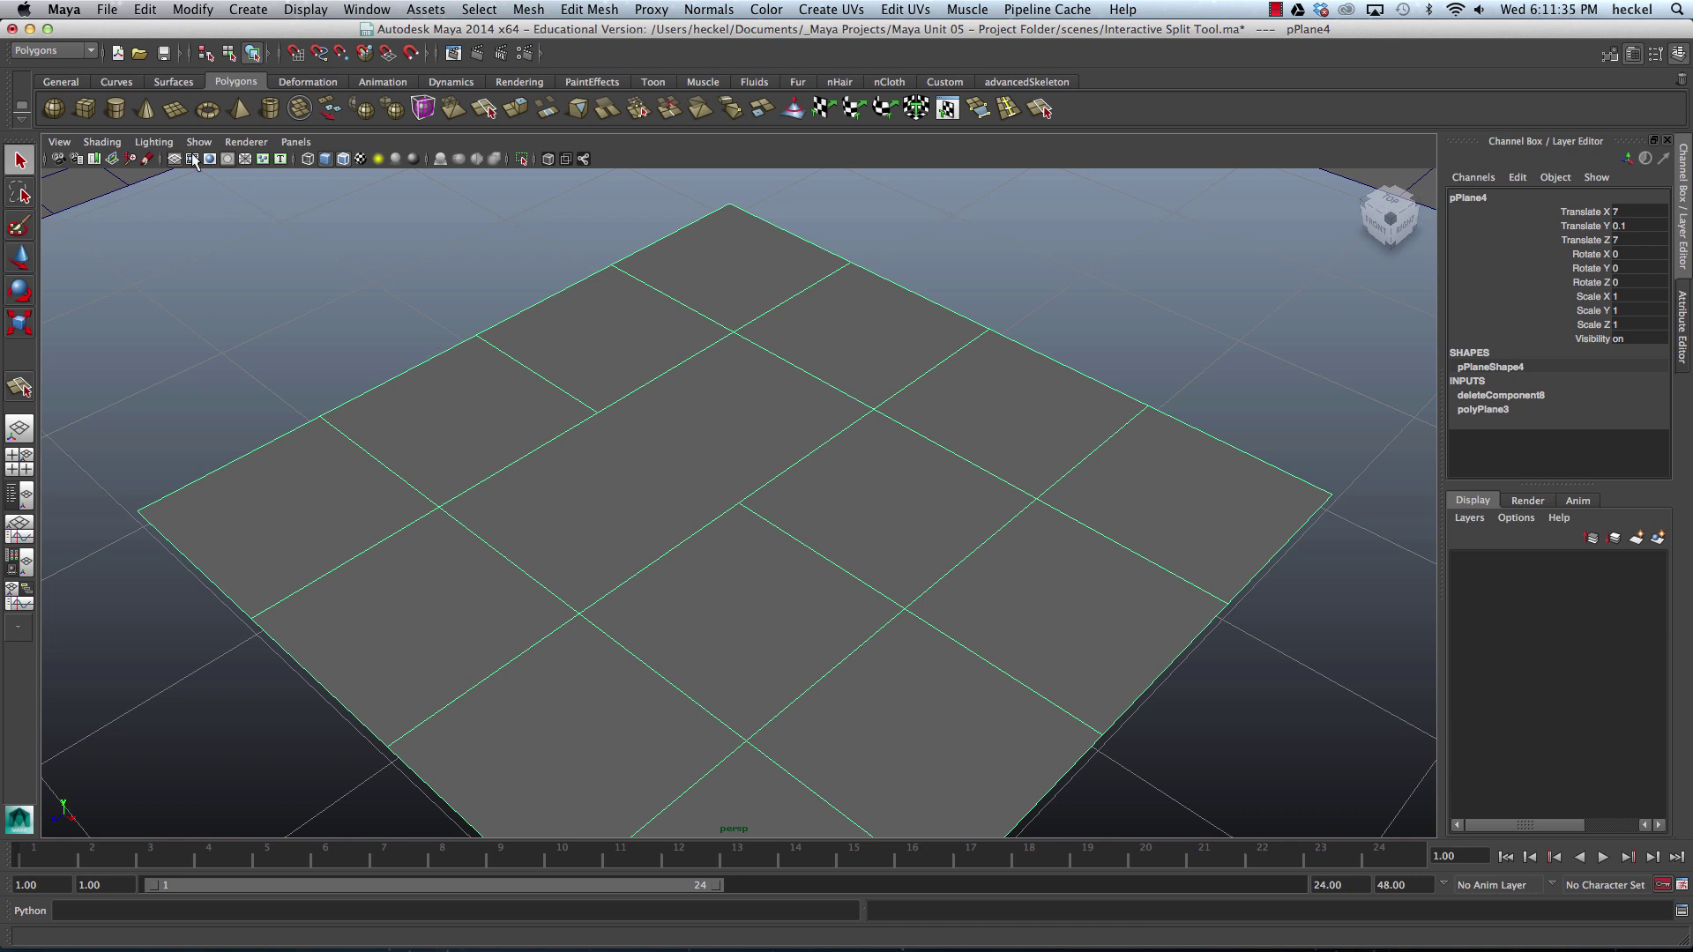
{"action": "left_click", "coordinate": [53, 51]}
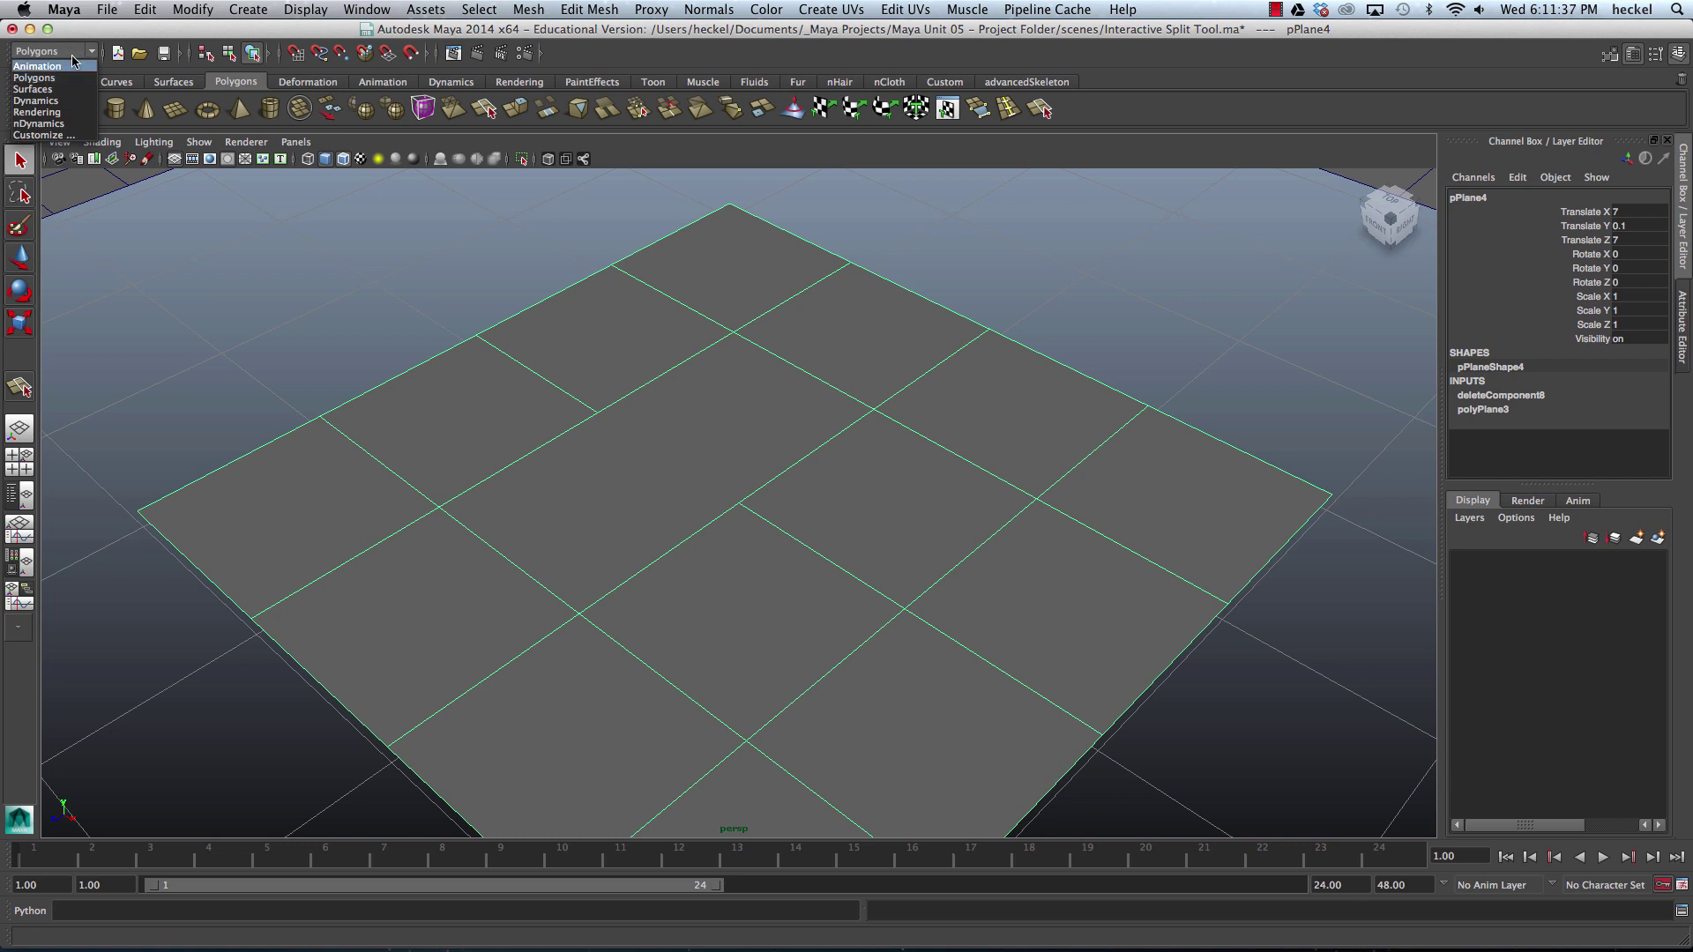
{"action": "left_click", "coordinate": [67, 74]}
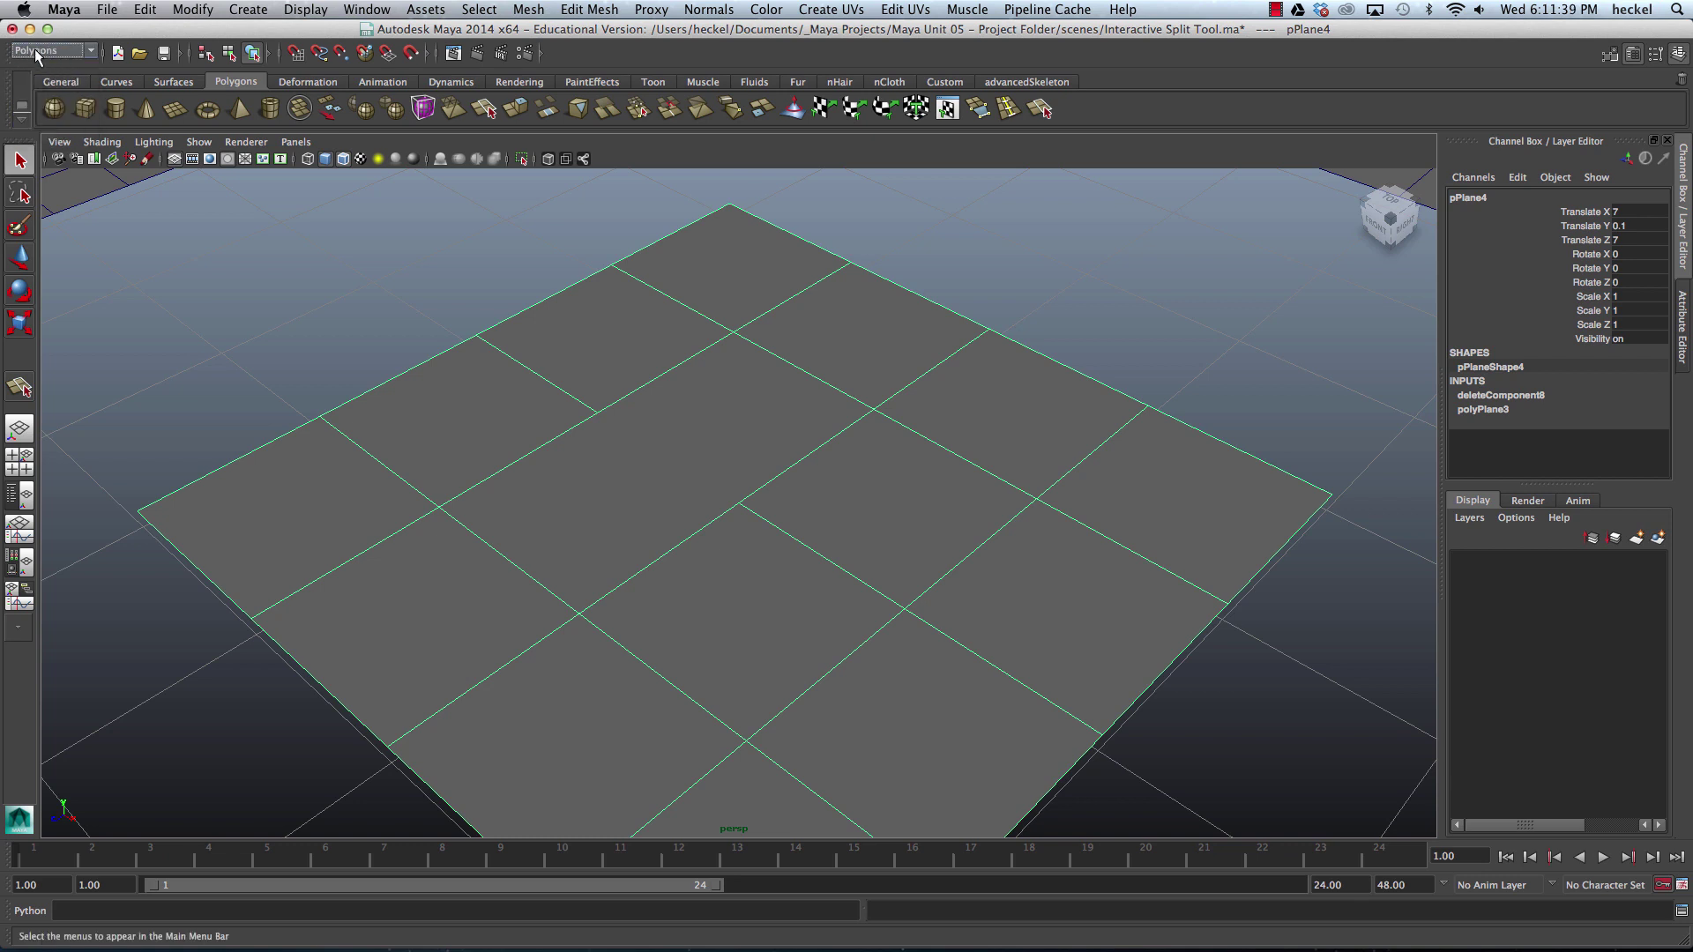
{"action": "left_click", "coordinate": [591, 10]}
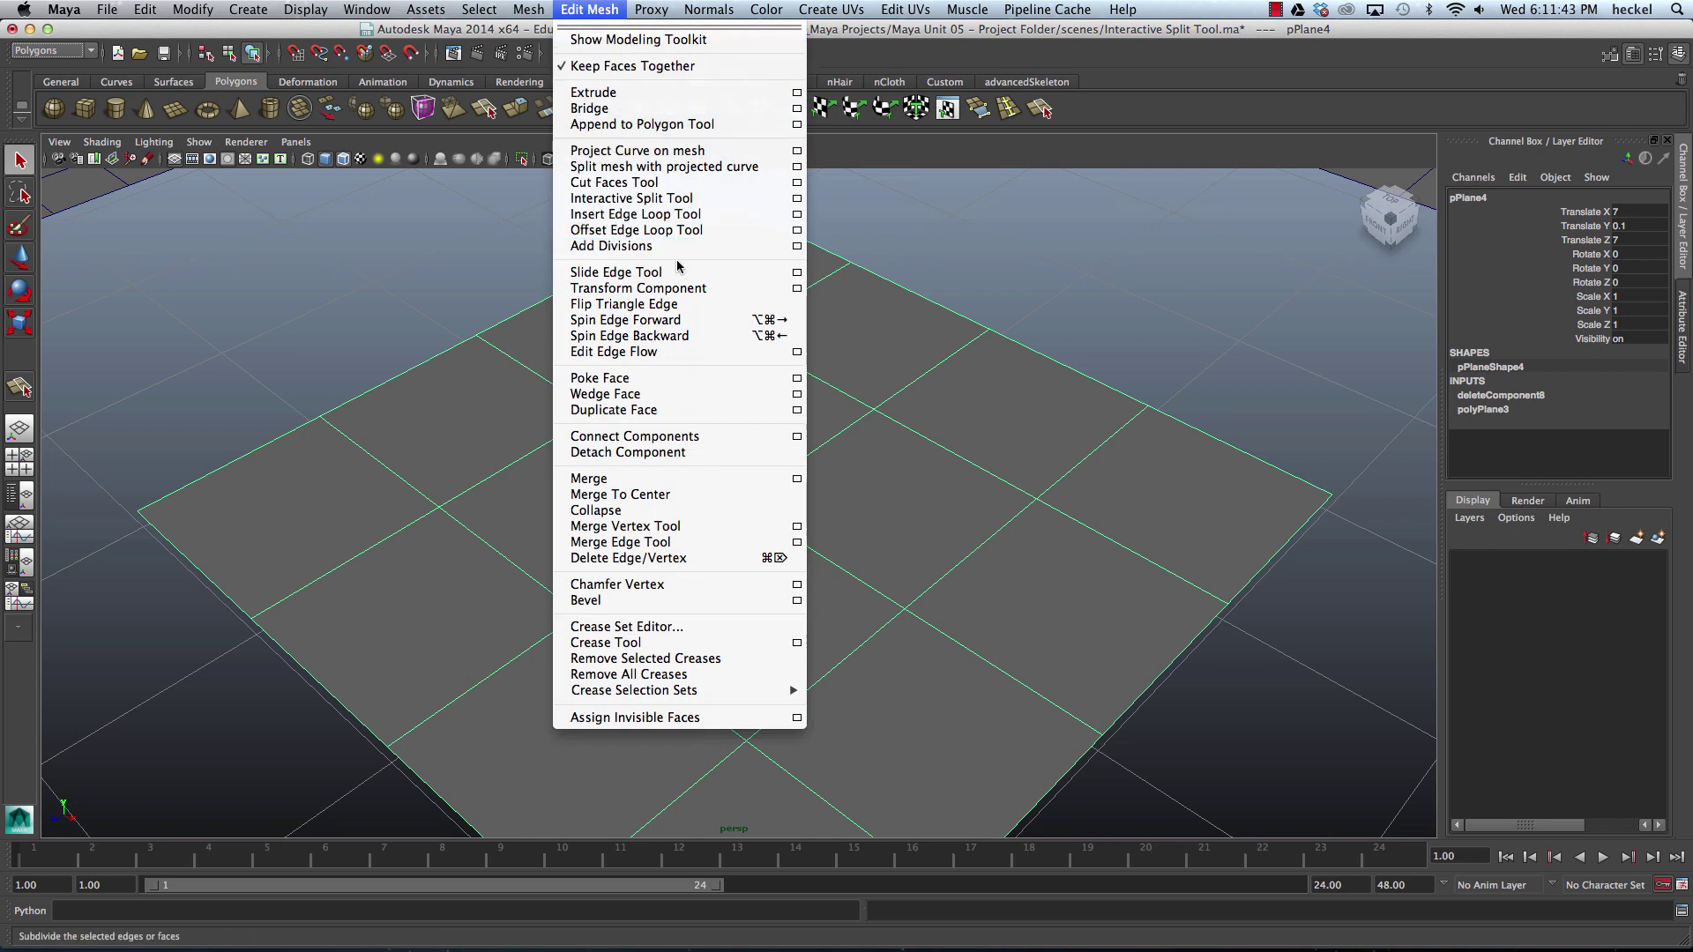
{"action": "left_click", "coordinate": [721, 201]}
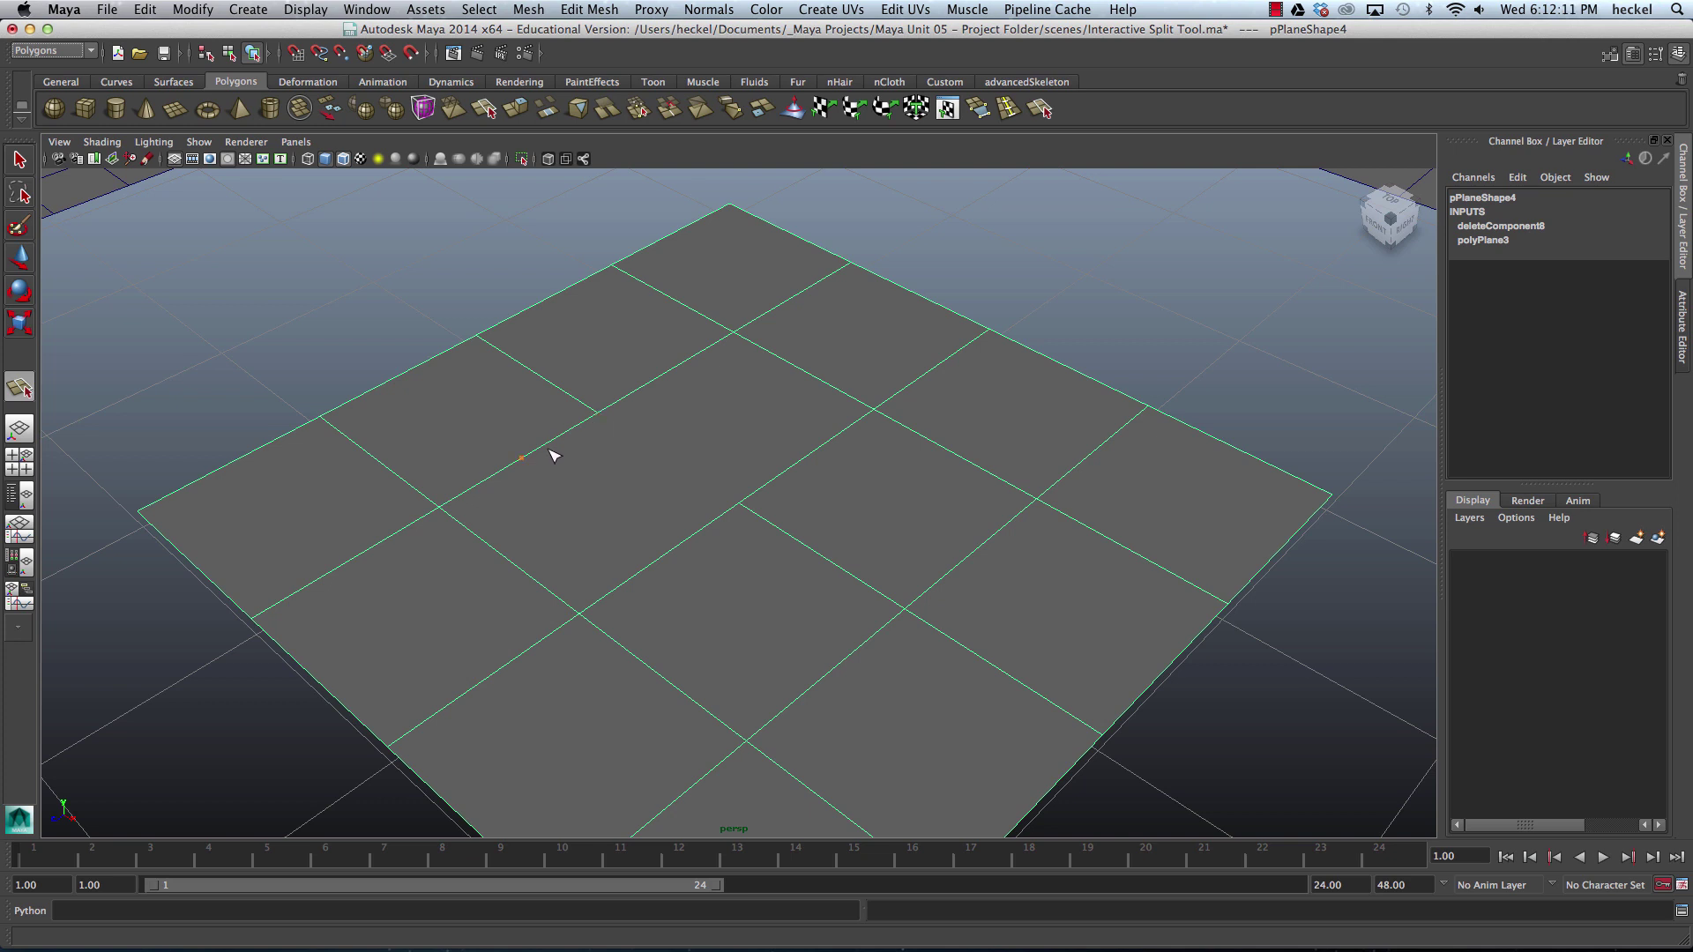
{"action": "left_click", "coordinate": [598, 412]}
{"action": "key", "text": "Return"}
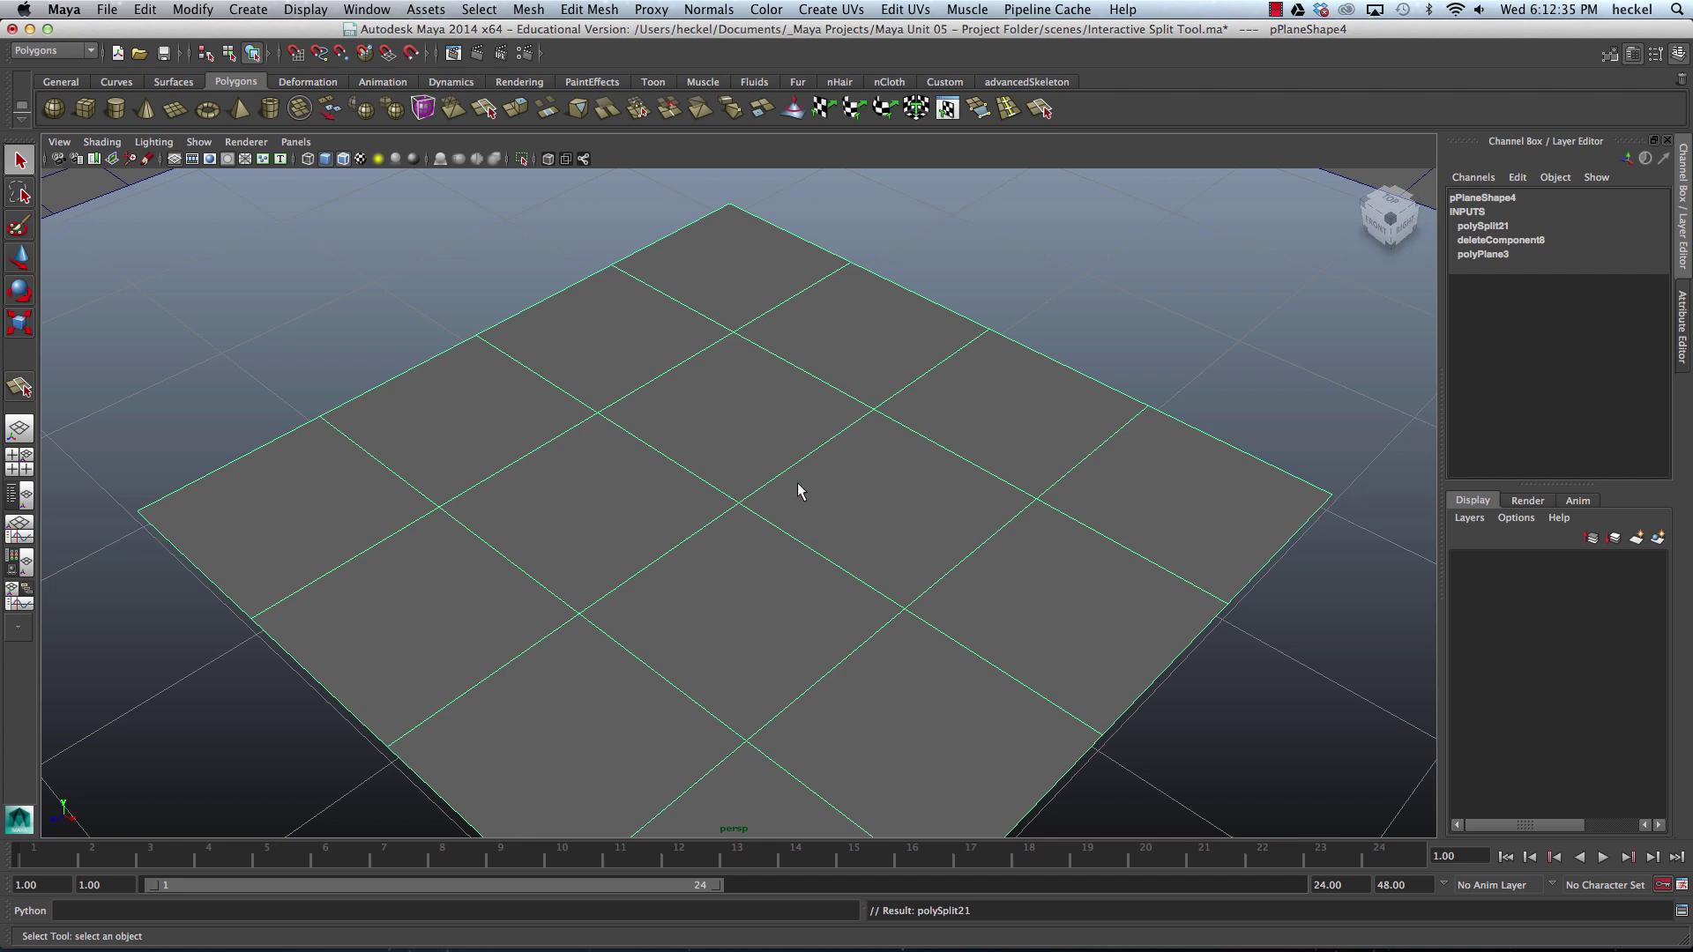
- Split the two long middle faces of pPlane1 with one Interactive Split cut between the two dead-end edge vertices
{"action": "right_click_drag", "start_coordinate": [876, 477], "coordinate": [685, 468], "text": "alt"}
{"action": "left_click_drag", "start_coordinate": [684, 468], "coordinate": [801, 513], "text": "alt"}
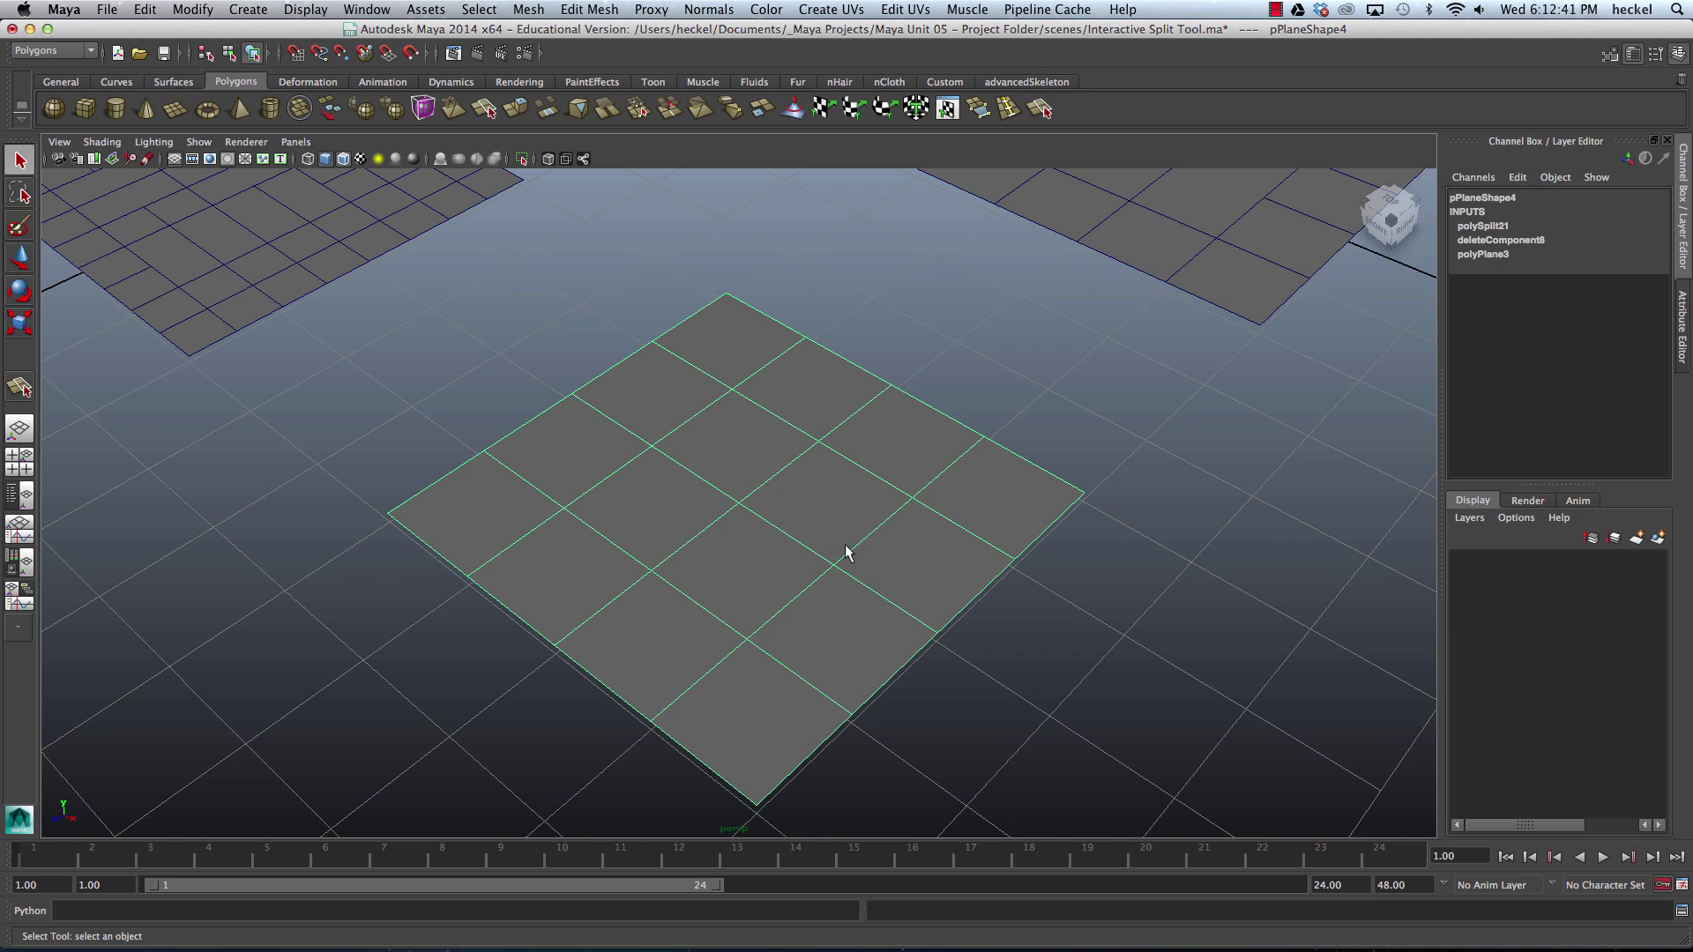
{"action": "left_click_drag", "start_coordinate": [1125, 410], "coordinate": [957, 429], "text": "alt"}
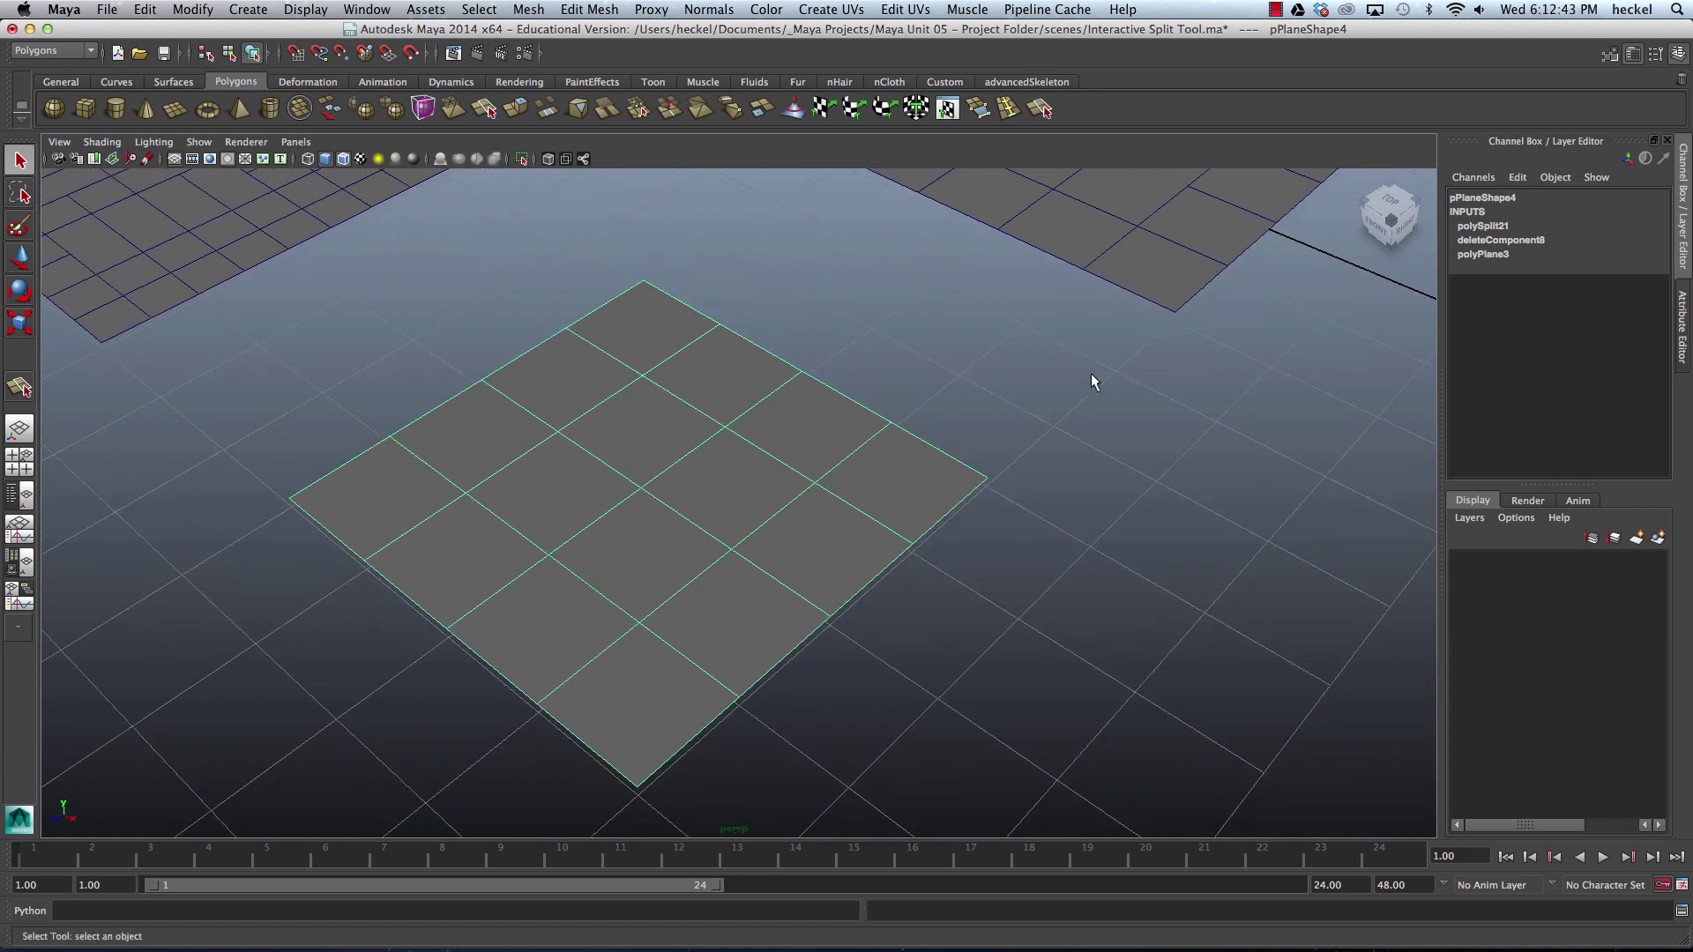
{"action": "middle_click_drag", "start_coordinate": [1096, 378], "coordinate": [726, 594], "text": "alt"}
{"action": "right_click_drag", "start_coordinate": [725, 593], "coordinate": [1126, 374], "text": "alt"}
{"action": "middle_click_drag", "start_coordinate": [1126, 374], "coordinate": [766, 488], "text": "alt"}
{"action": "right_click_drag", "start_coordinate": [765, 485], "coordinate": [852, 457], "text": "alt"}
{"action": "left_click", "coordinate": [865, 494]}
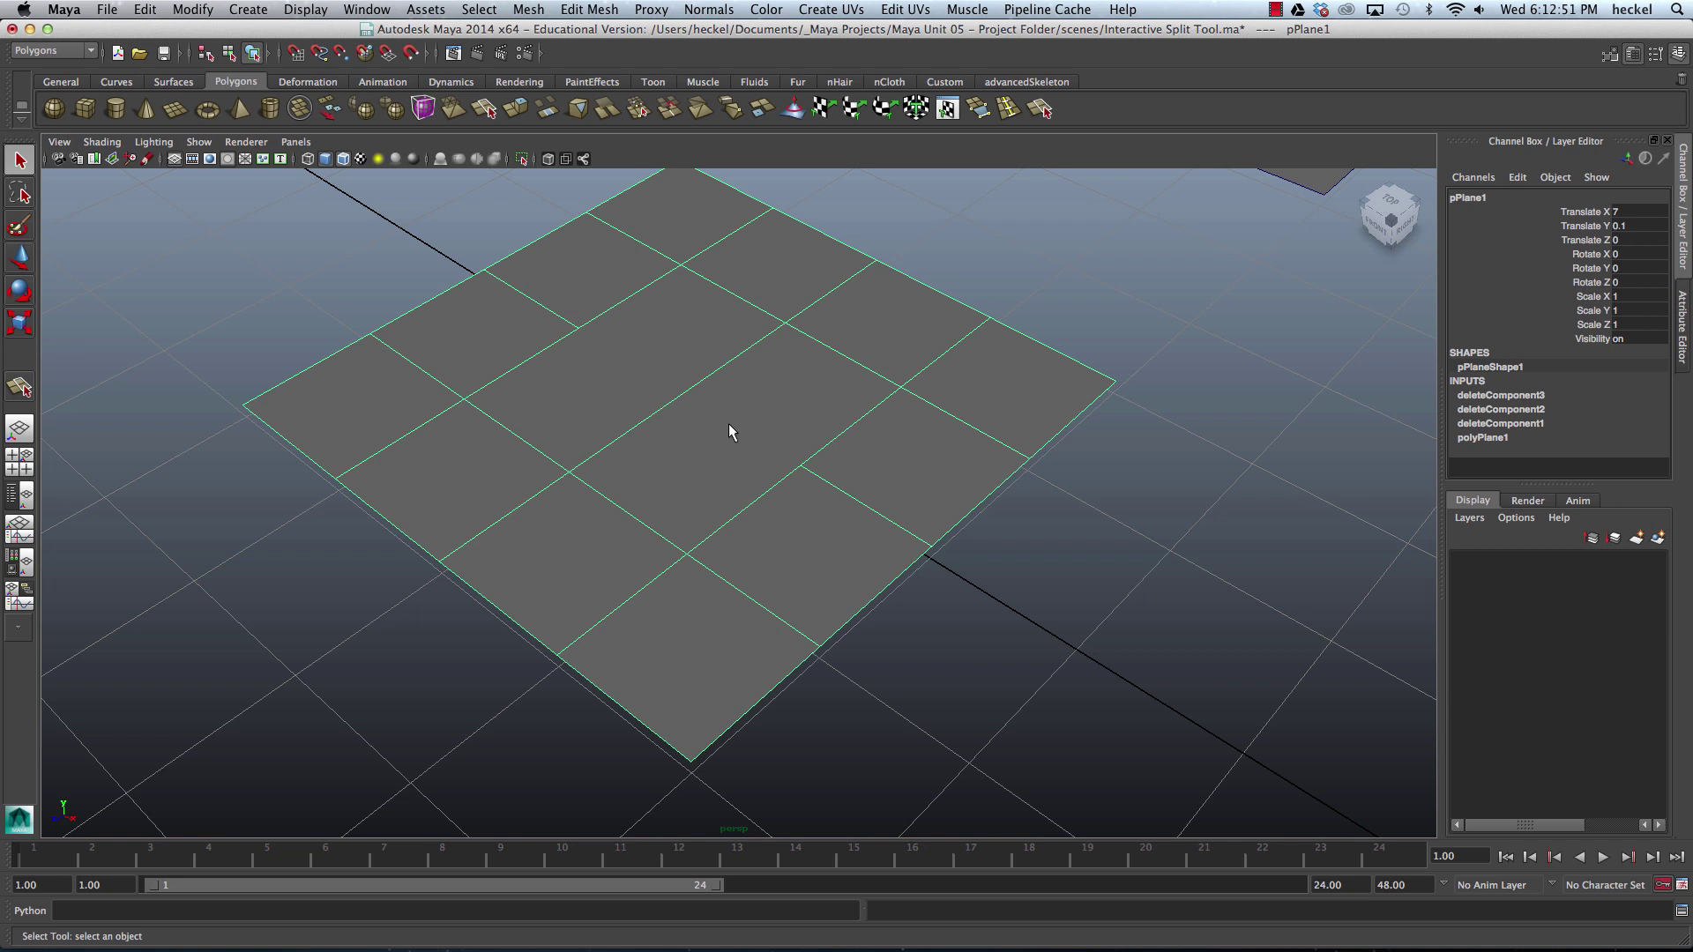
{"action": "key", "text": "y"}
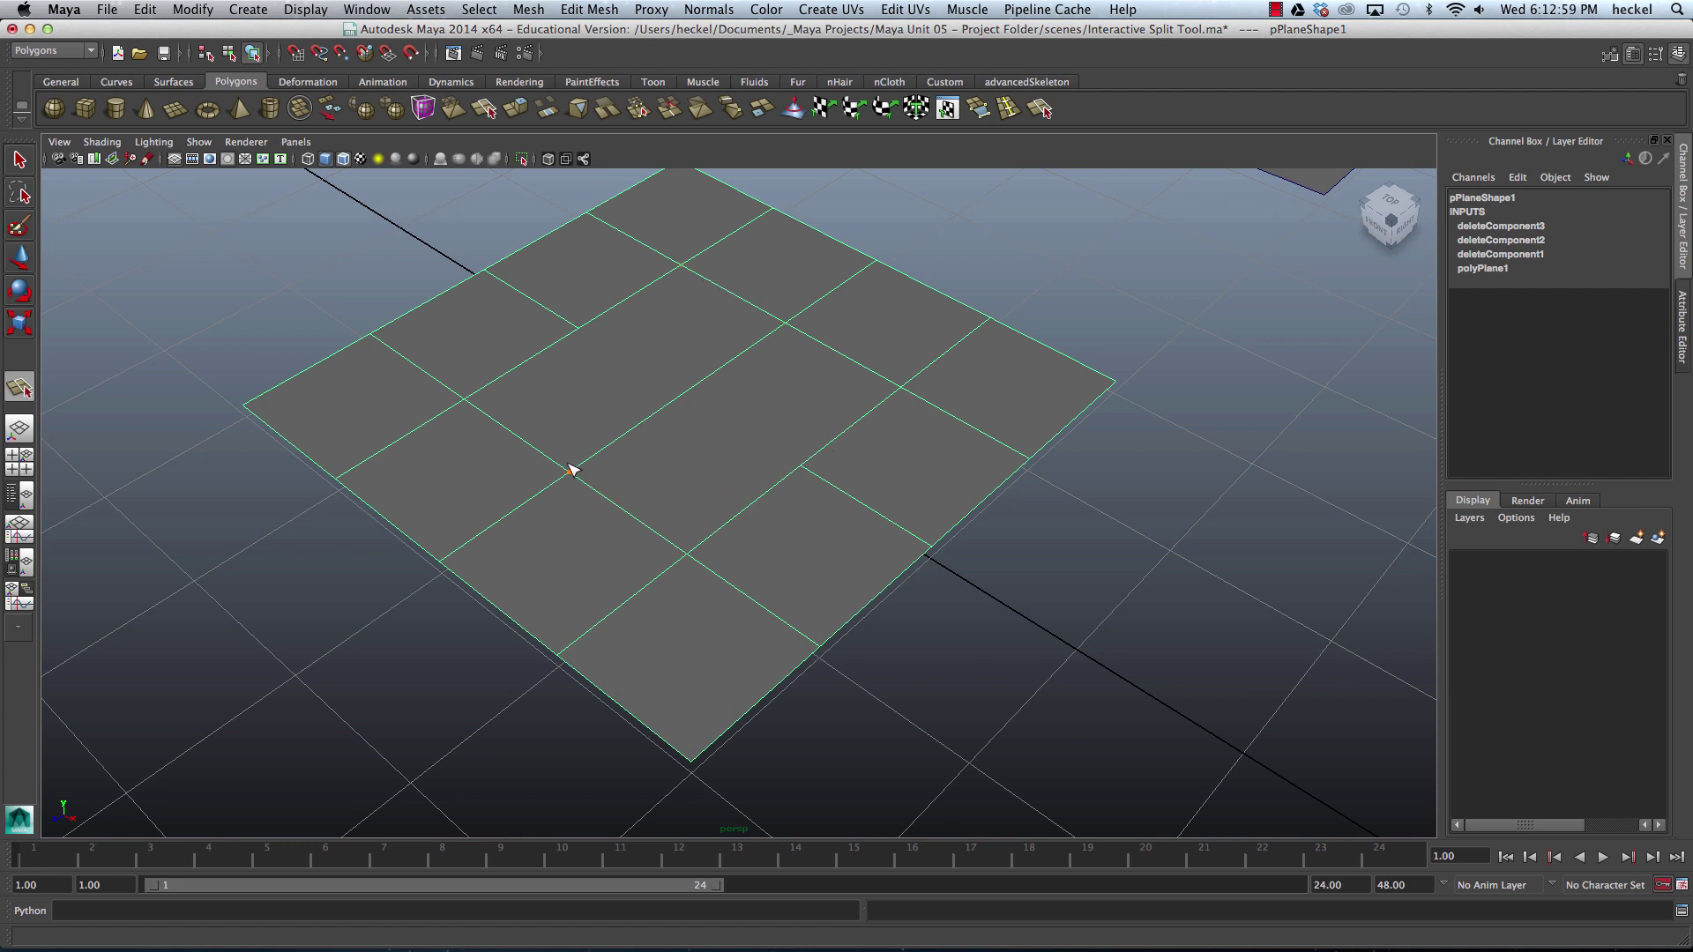
{"action": "left_click", "coordinate": [578, 328]}
{"action": "left_click", "coordinate": [800, 465]}
{"action": "key", "text": "Return"}
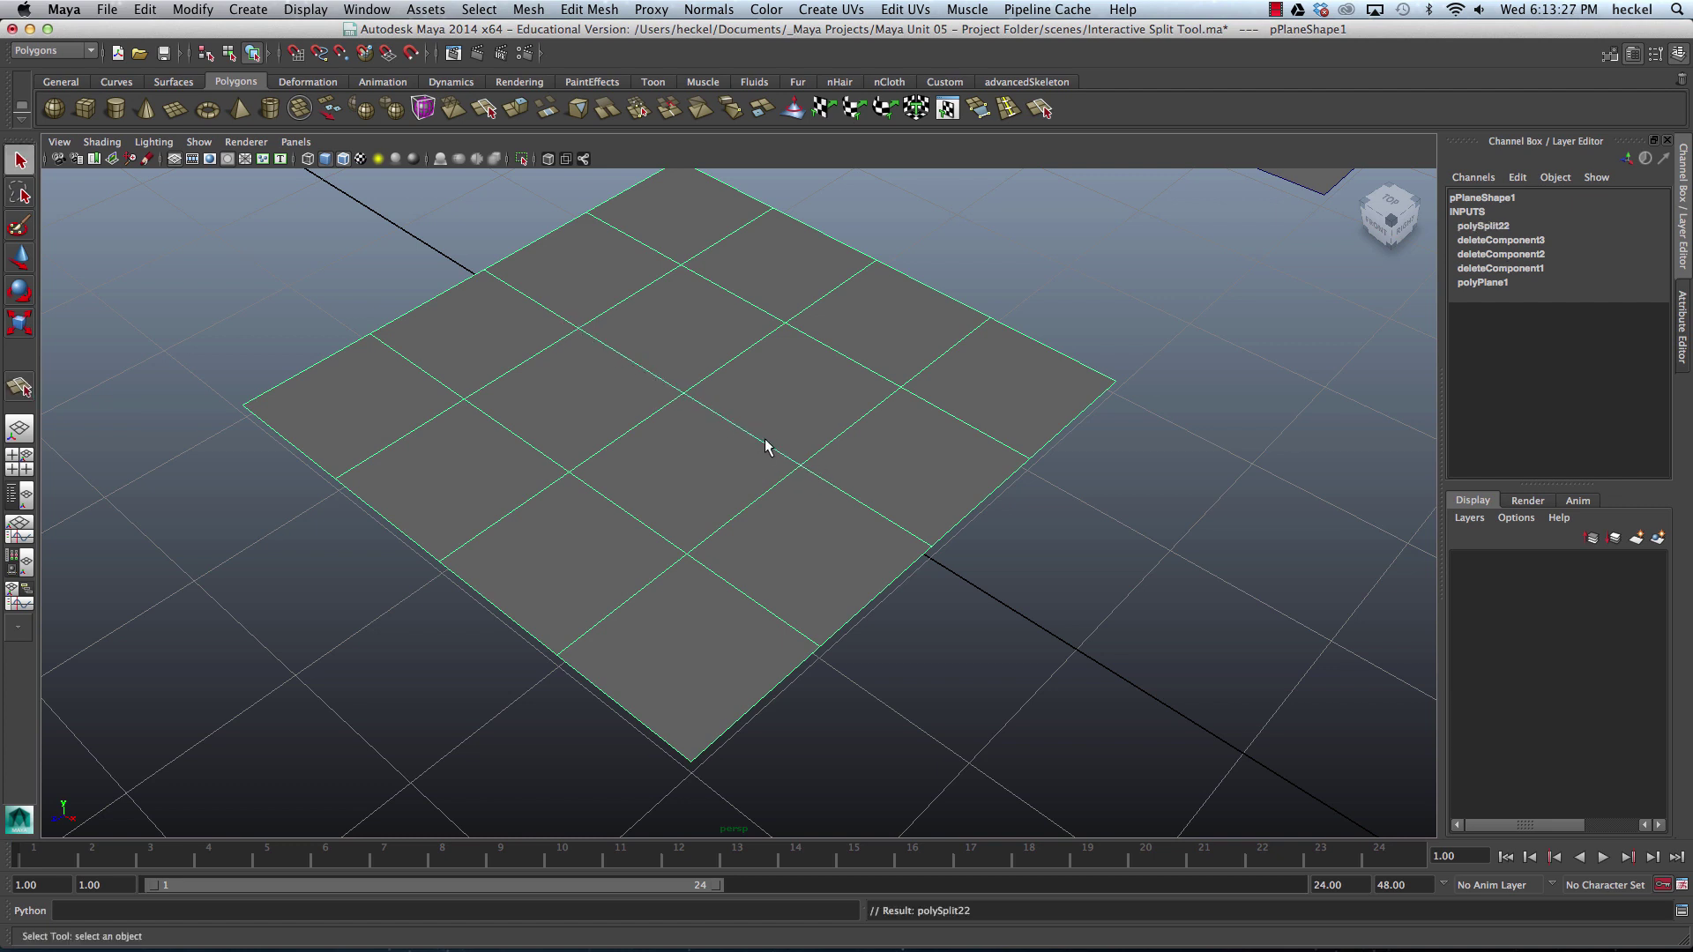
- Try raising the new centre vertex of pPlane1 about 0.82 units, undo the move and return to object mode
{"action": "right_click_drag", "start_coordinate": [684, 394], "coordinate": [585, 389]}
{"action": "left_click", "coordinate": [685, 395]}
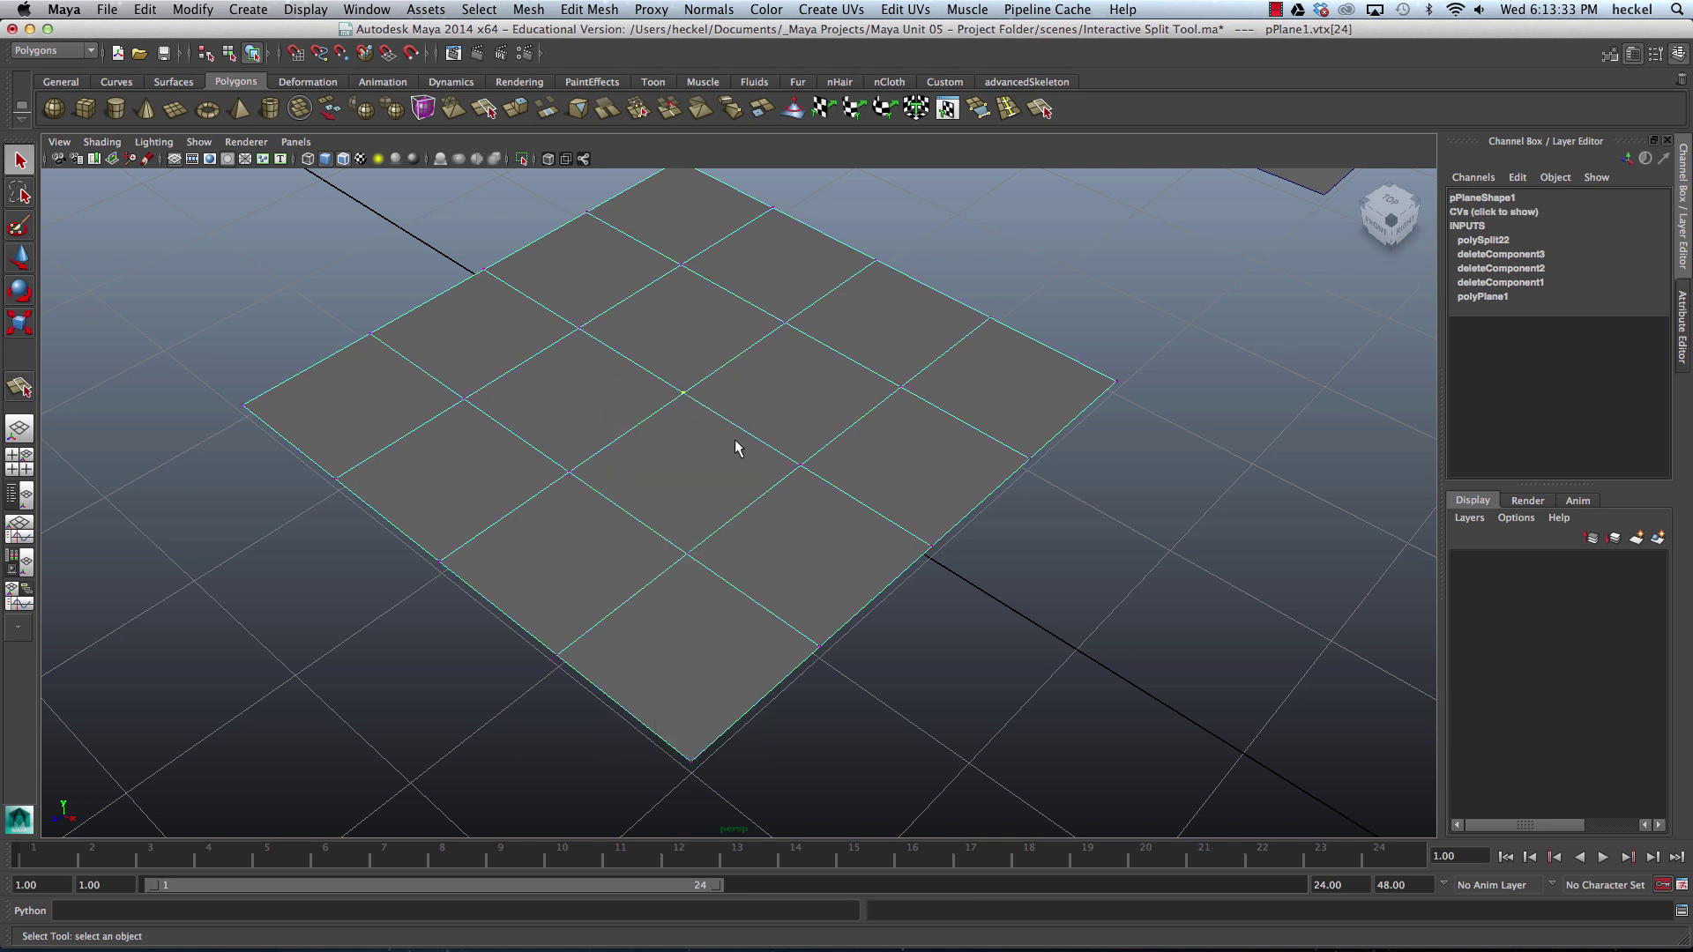
{"action": "key", "text": "w"}
{"action": "left_click_drag", "start_coordinate": [697, 358], "coordinate": [697, 247]}
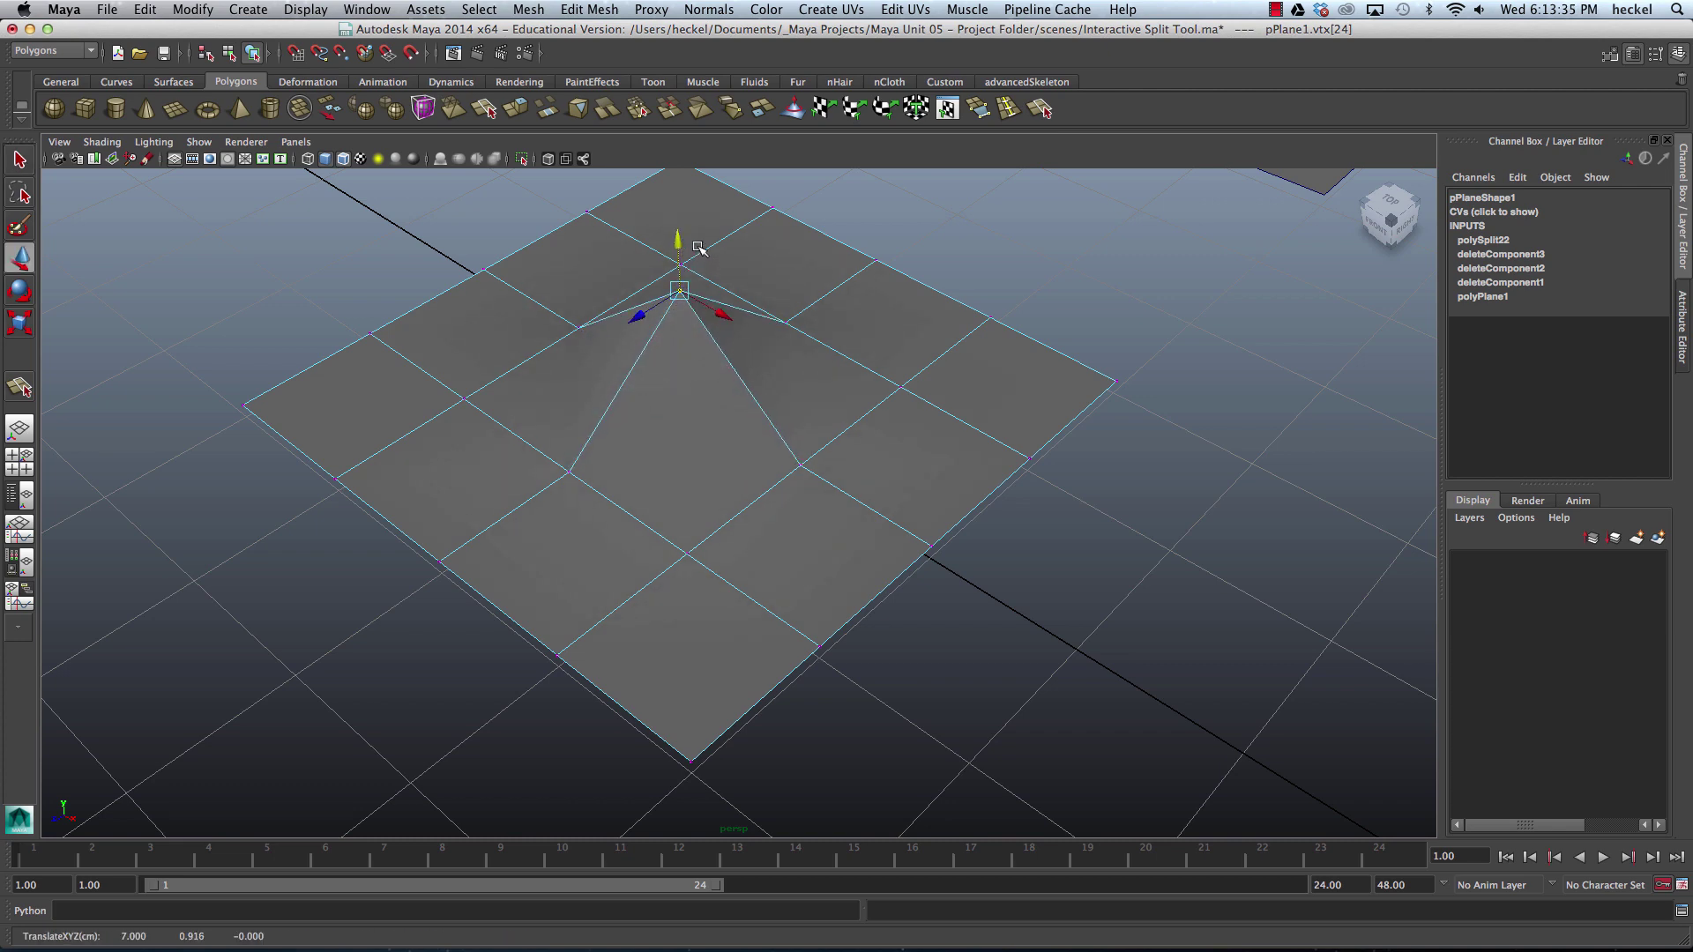
{"action": "left_click_drag", "start_coordinate": [887, 388], "coordinate": [734, 465], "text": "alt"}
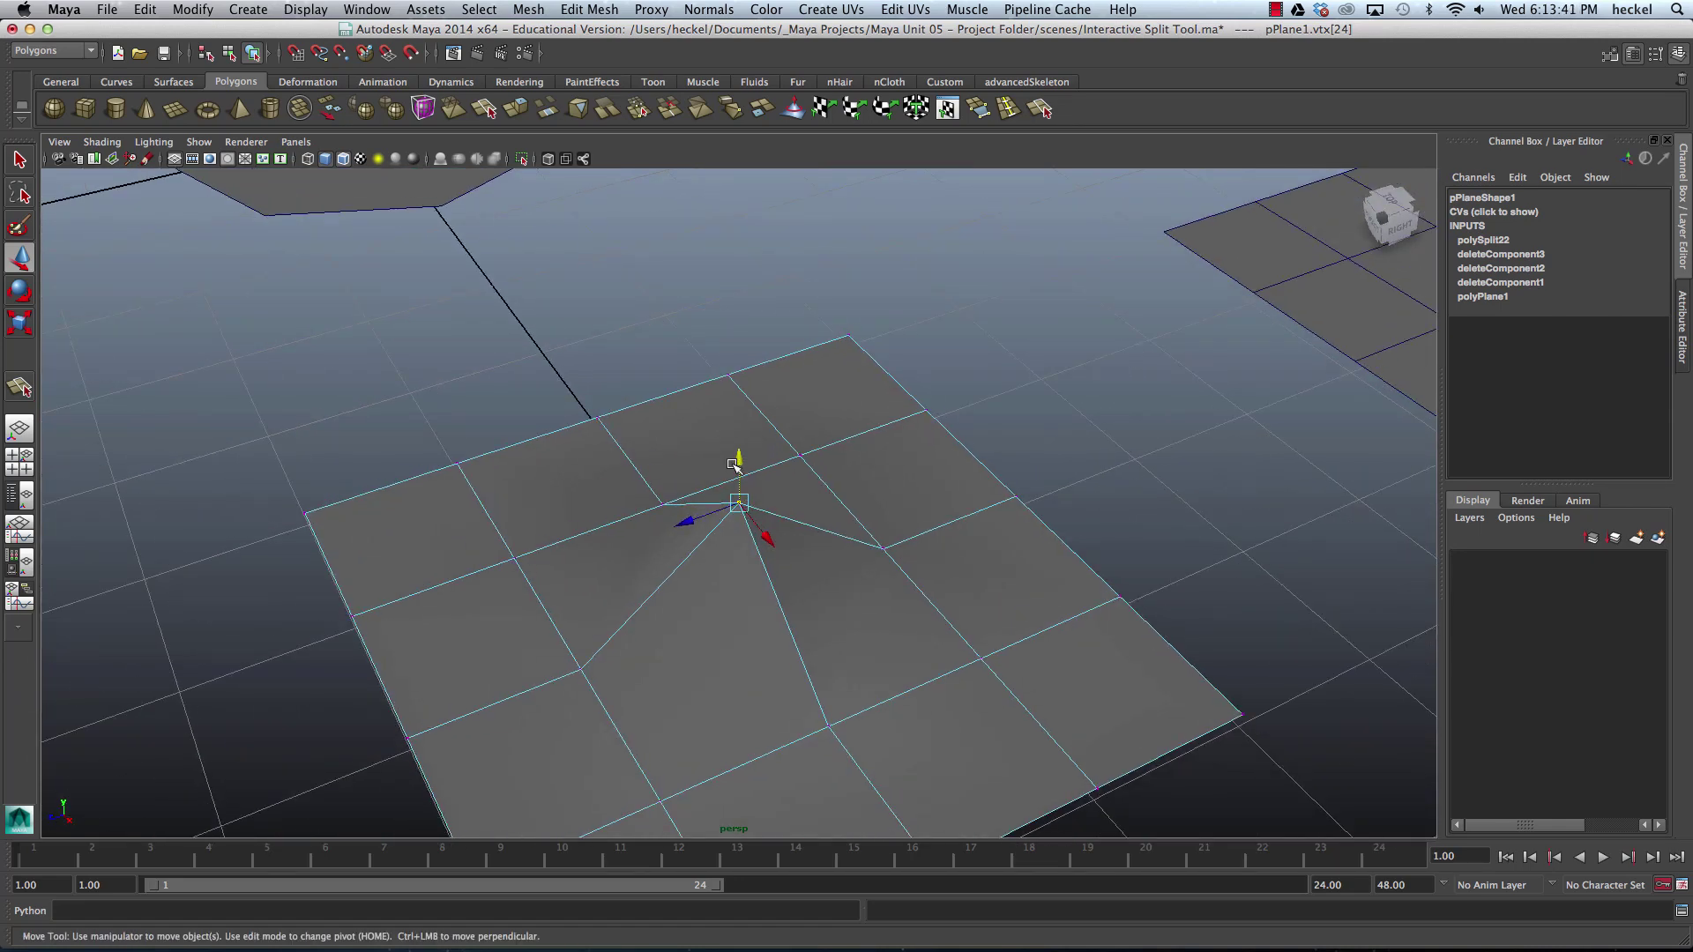
{"action": "key", "text": "z"}
{"action": "right_click", "coordinate": [767, 547]}
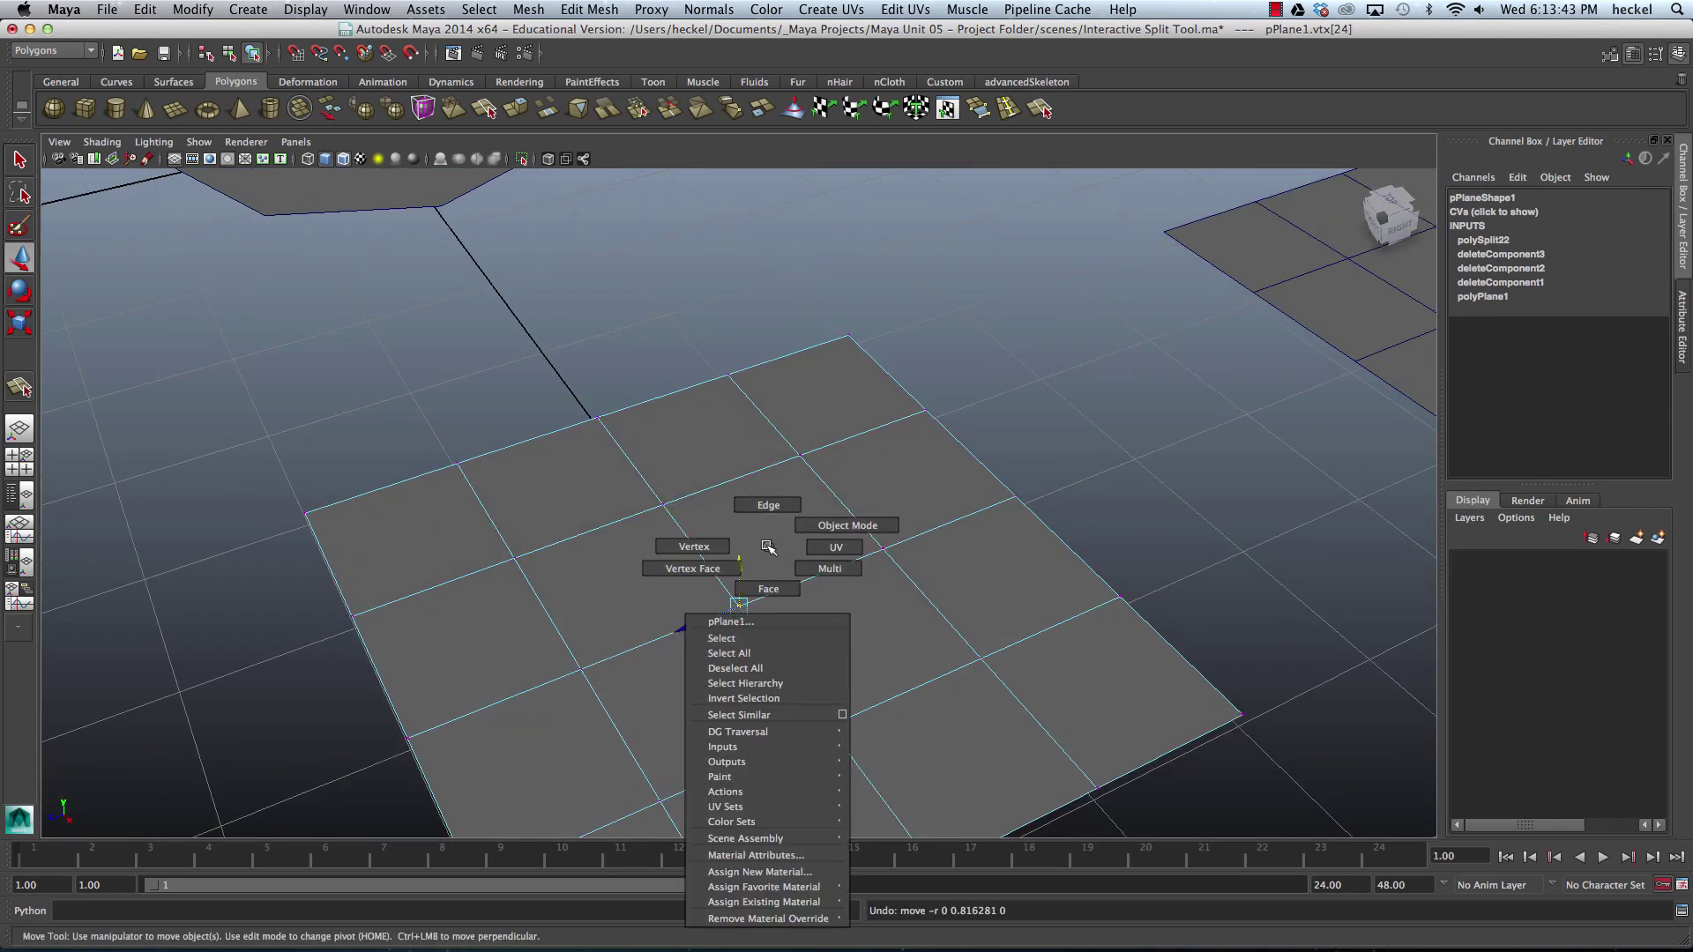
{"action": "left_click", "coordinate": [824, 525]}
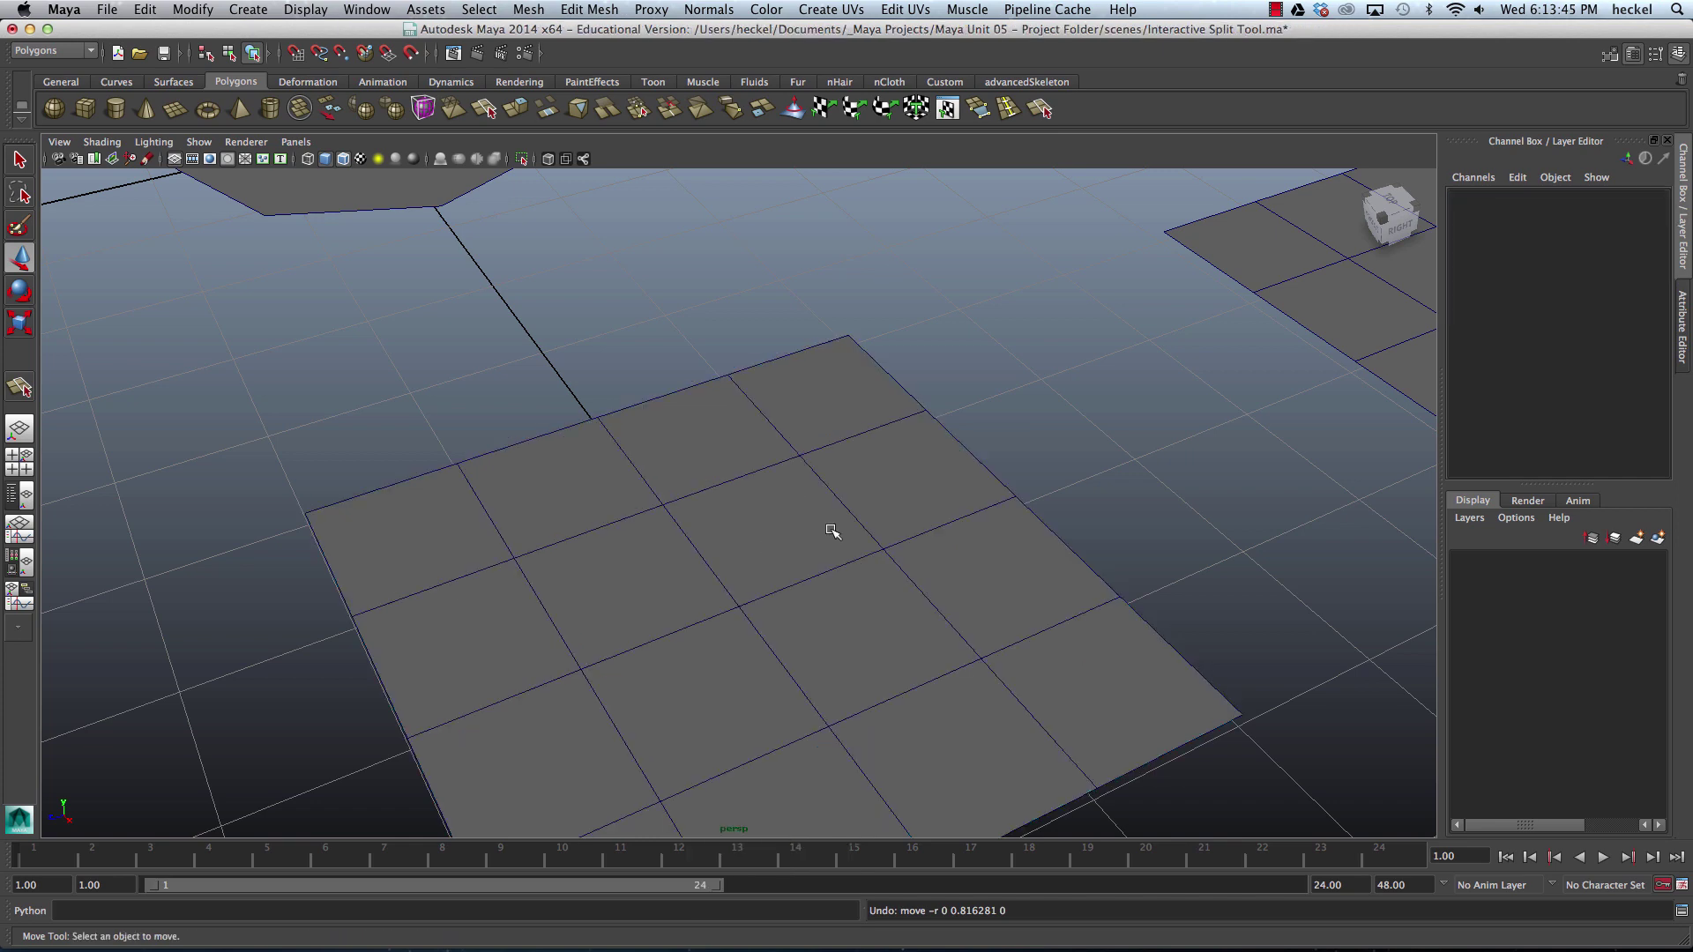
{"action": "left_click", "coordinate": [831, 525]}
- Split the large centre face of pPlane2 with the Interactive Split Tool, from the far edge's middle vertex to the near edge's middle vertex
{"action": "right_click_drag", "start_coordinate": [1153, 495], "coordinate": [855, 463], "text": "alt"}
{"action": "left_click", "coordinate": [766, 472]}
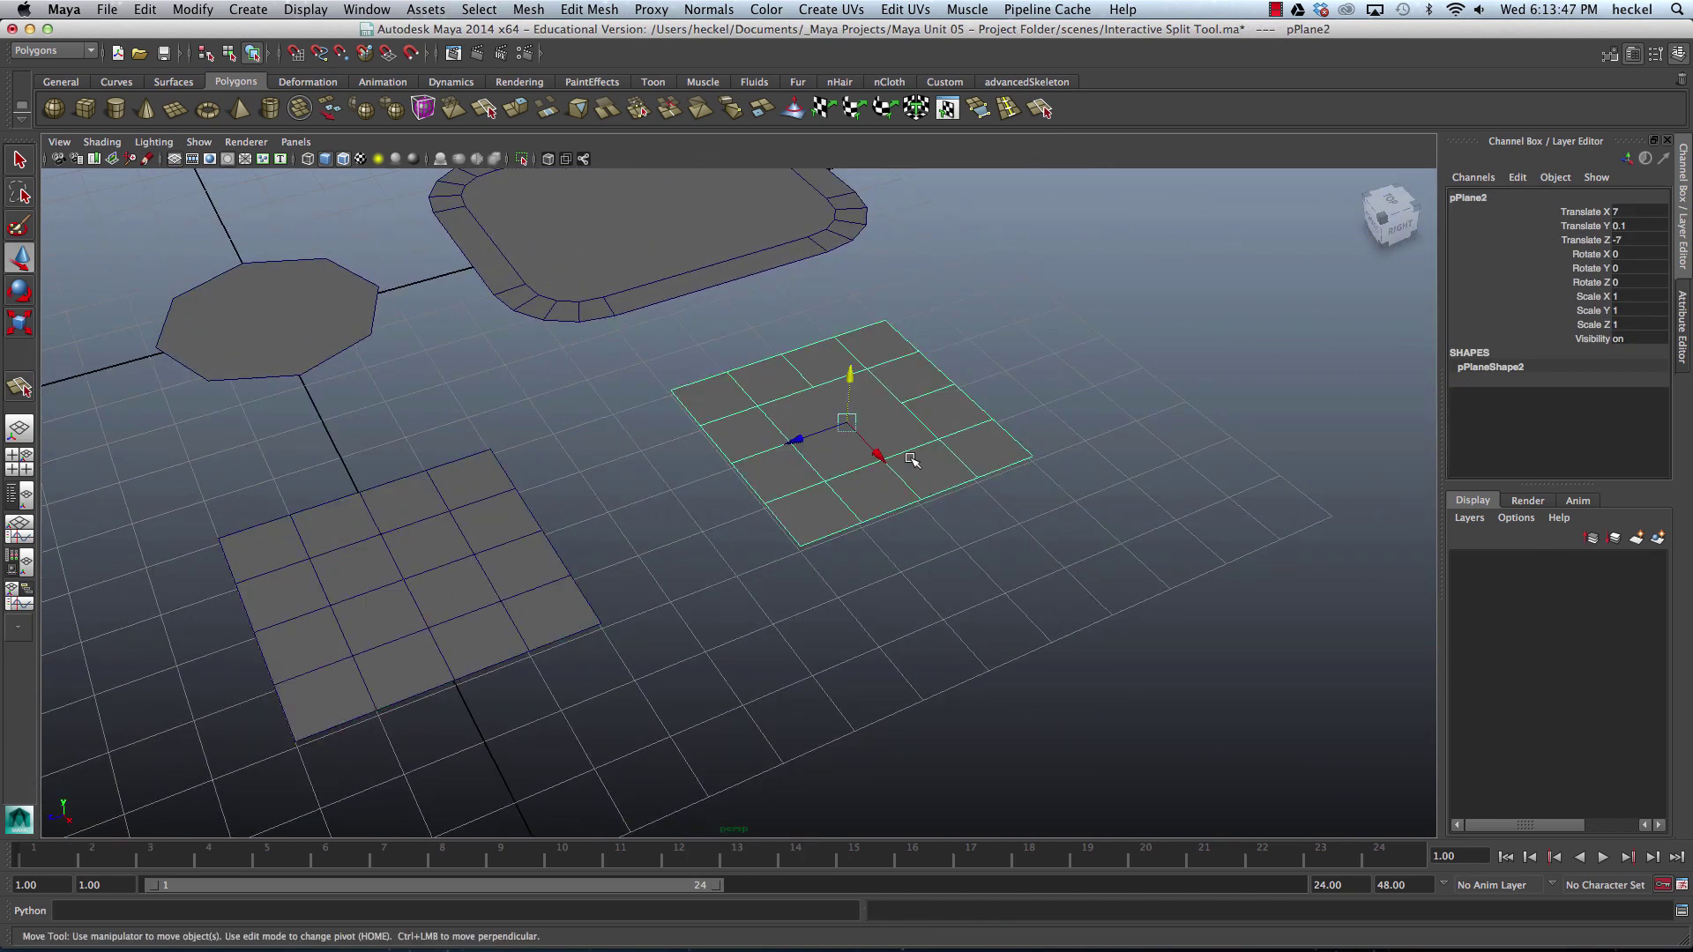
{"action": "key", "text": "f"}
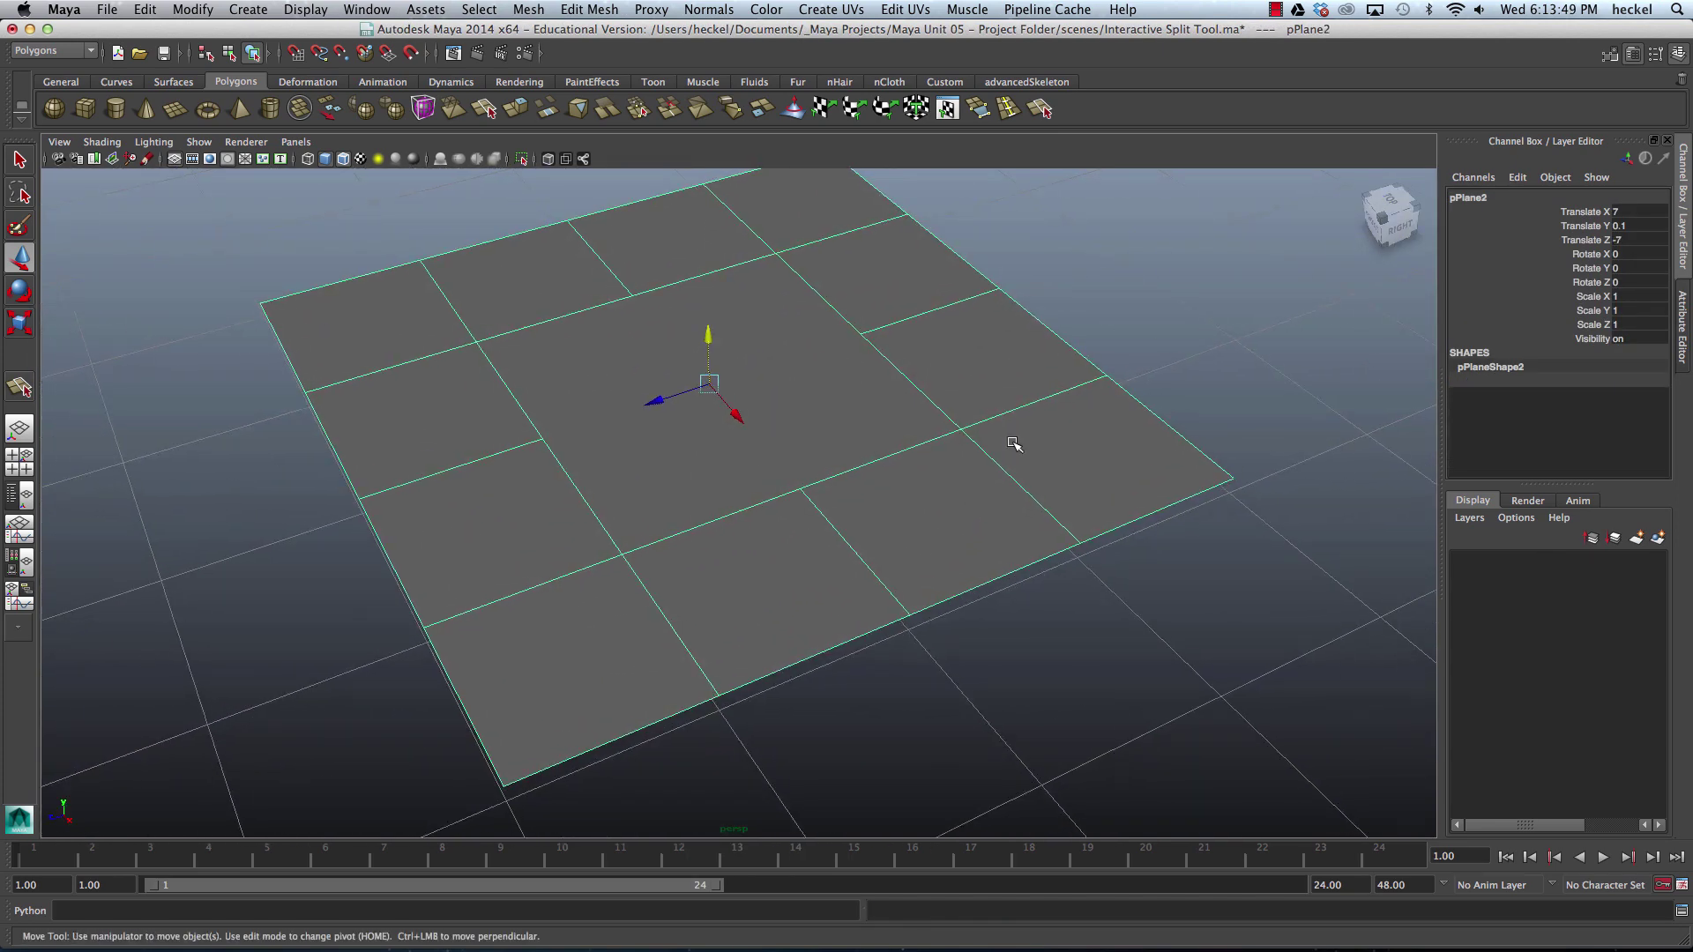
{"action": "left_click", "coordinate": [593, 10]}
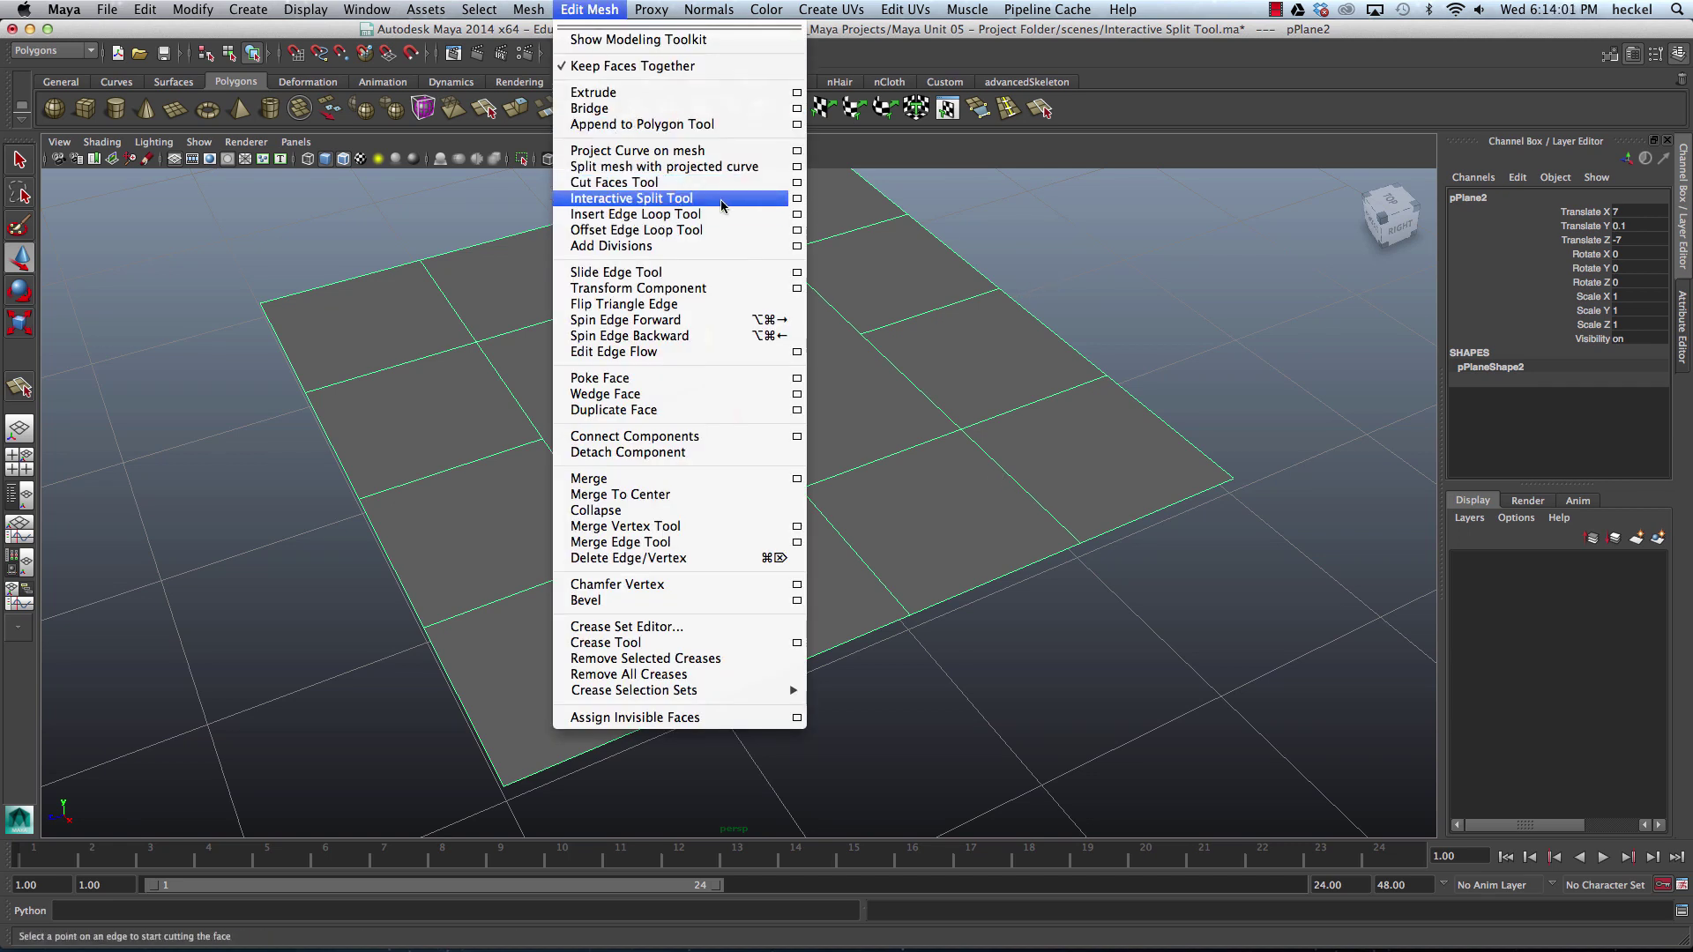
{"action": "left_click", "coordinate": [632, 198]}
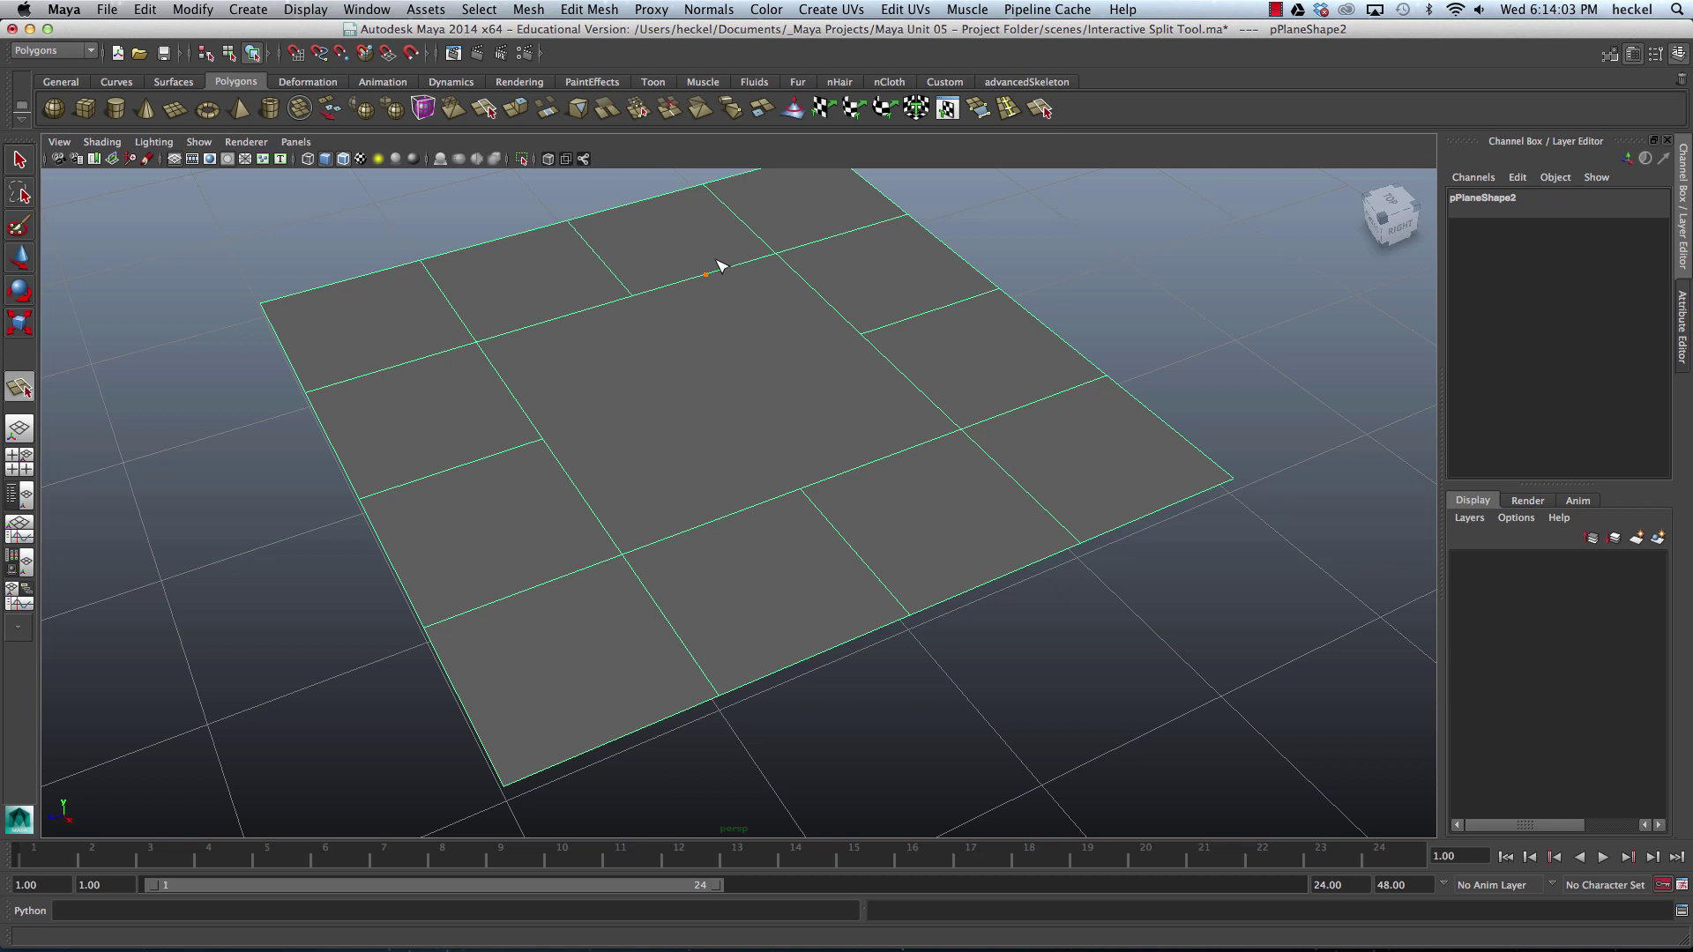
{"action": "left_click", "coordinate": [633, 296]}
{"action": "left_click", "coordinate": [799, 489]}
{"action": "key", "text": "Return"}
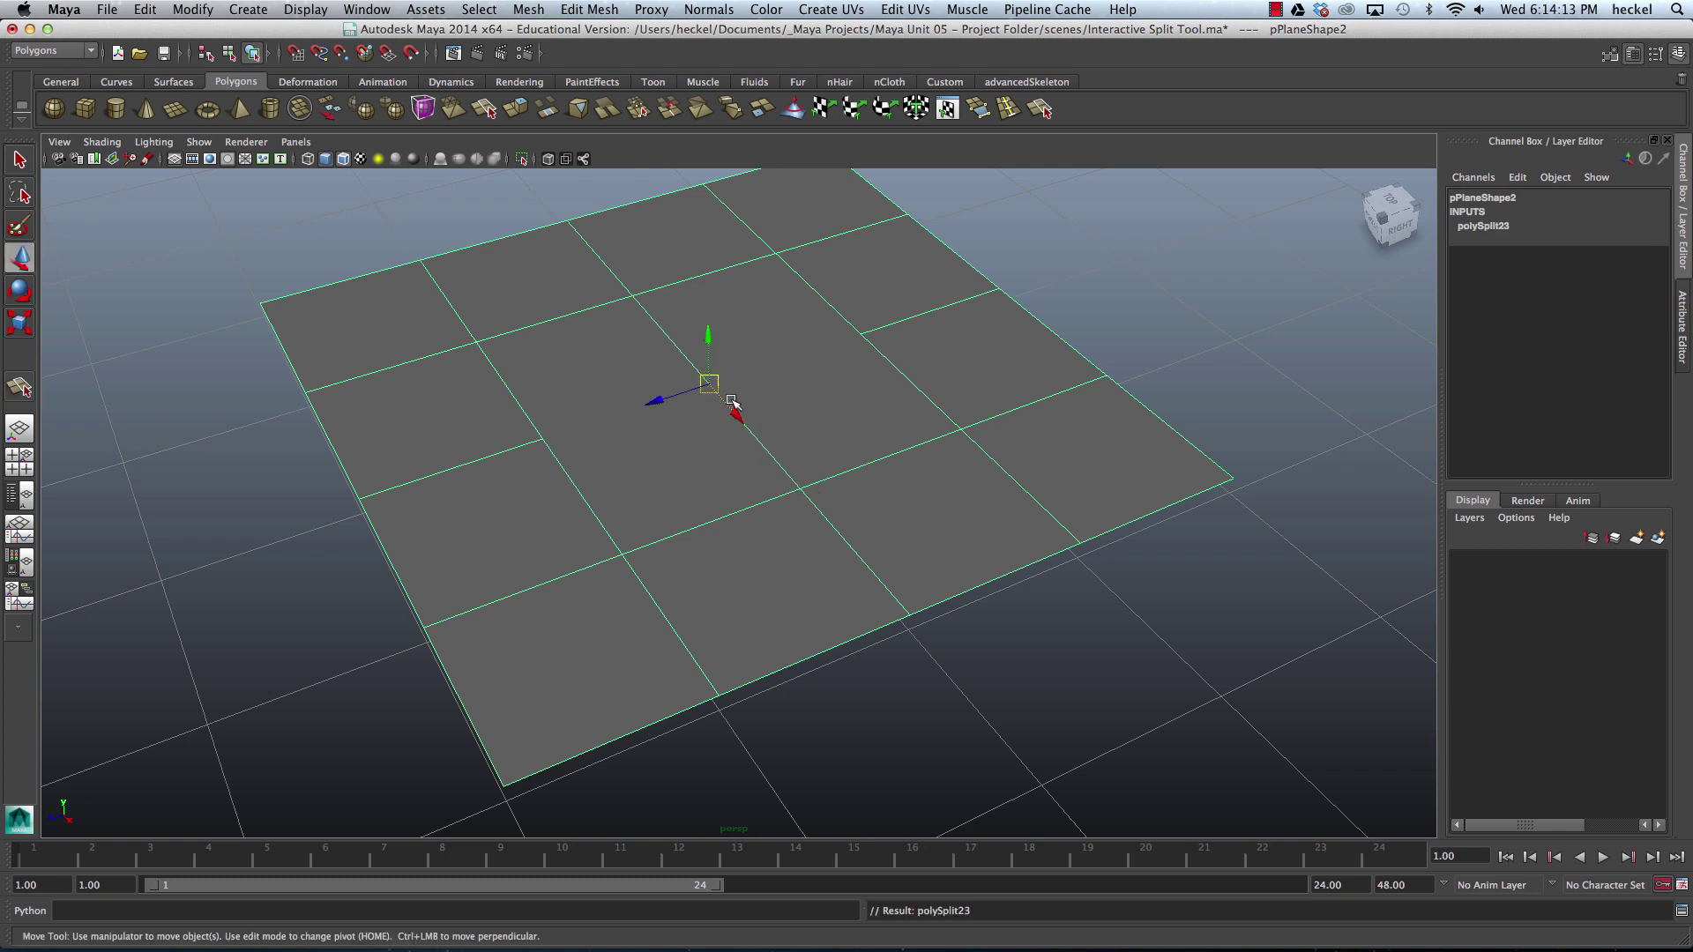
- Cut pPlane2's centre crosswise with the Interactive Split Tool, joining the remaining two dead-end vertices across the first cut
{"action": "key", "text": "y"}
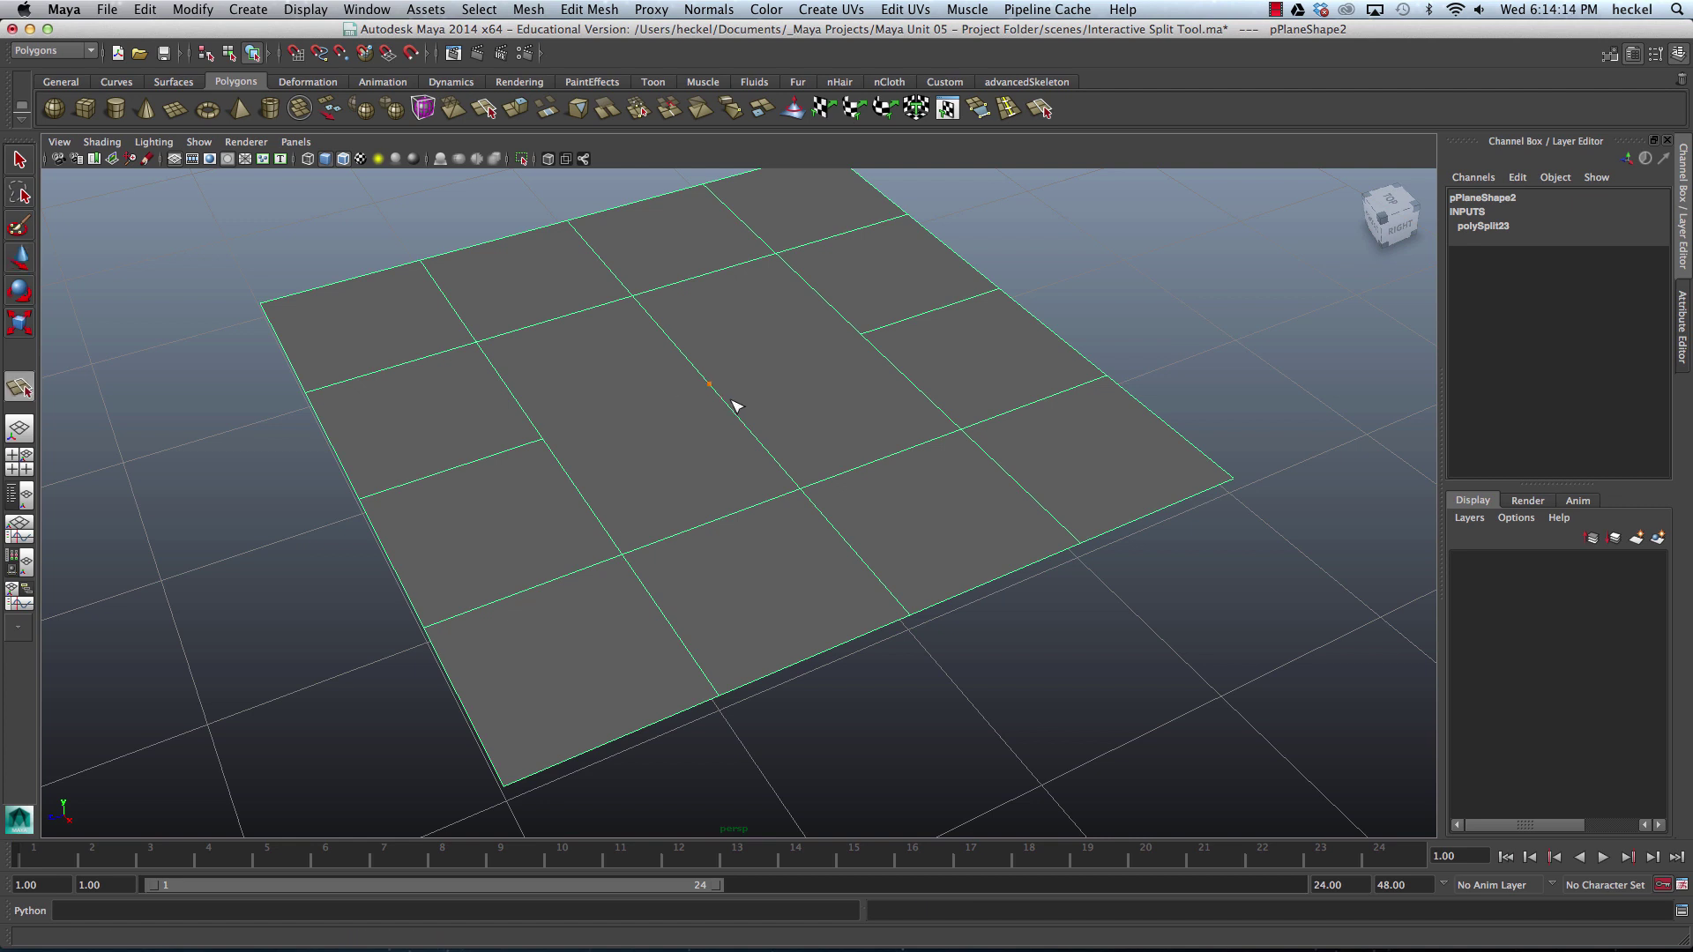
{"action": "left_click", "coordinate": [542, 438]}
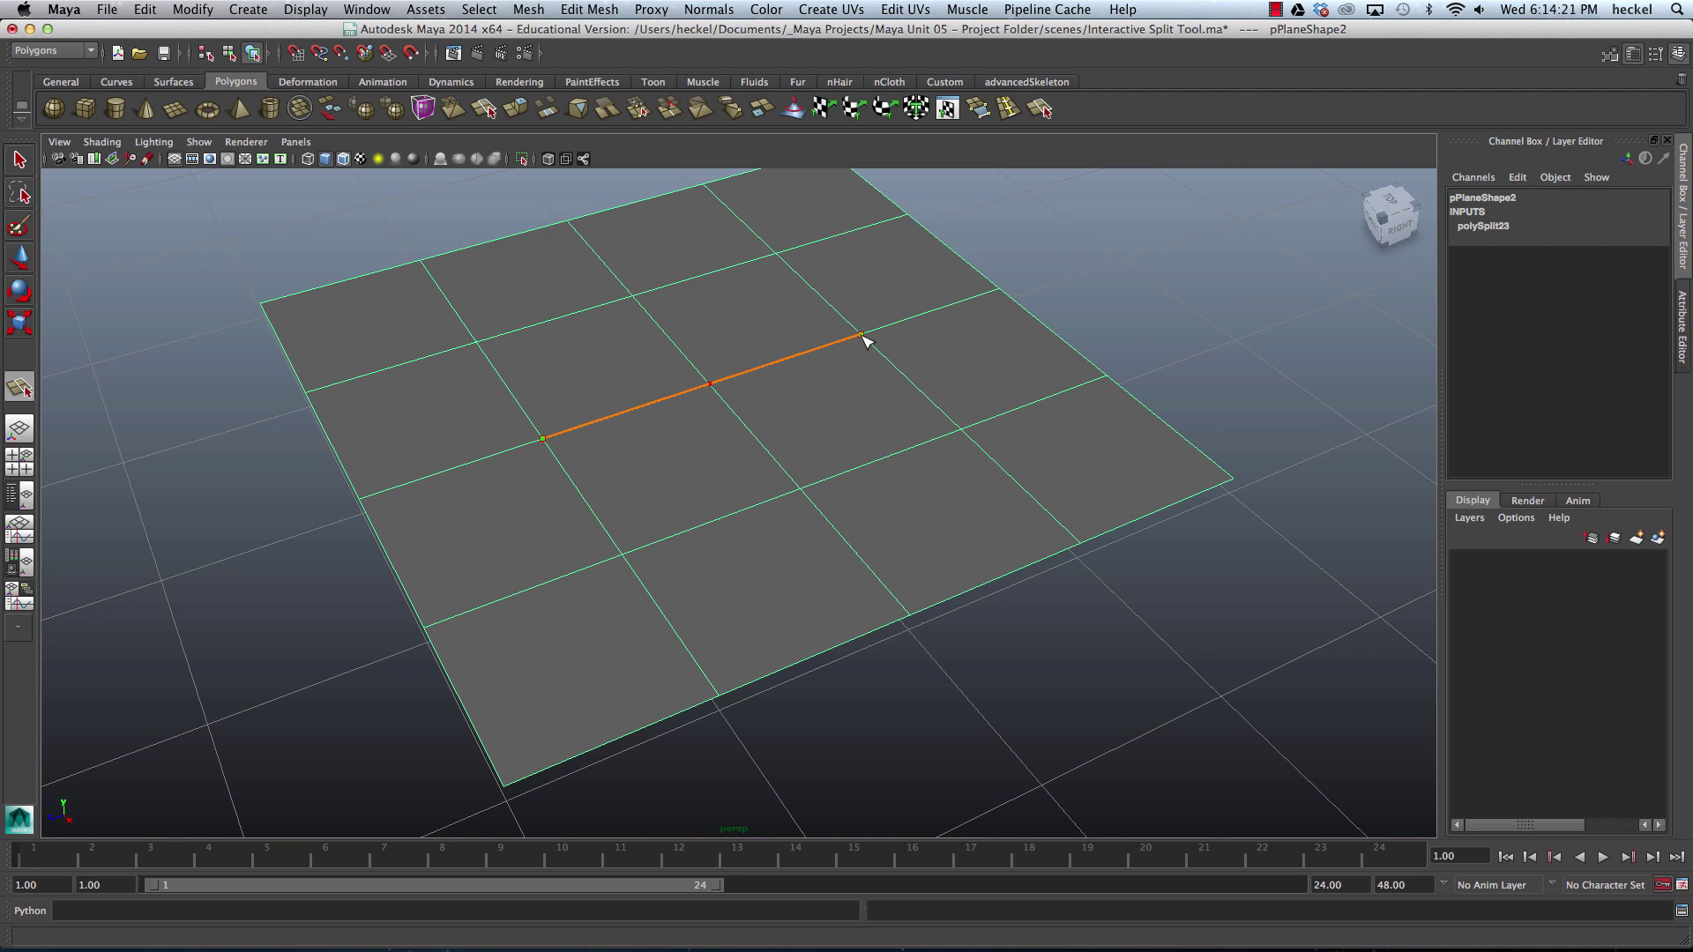
{"action": "left_click", "coordinate": [862, 336]}
{"action": "key", "text": "Return"}
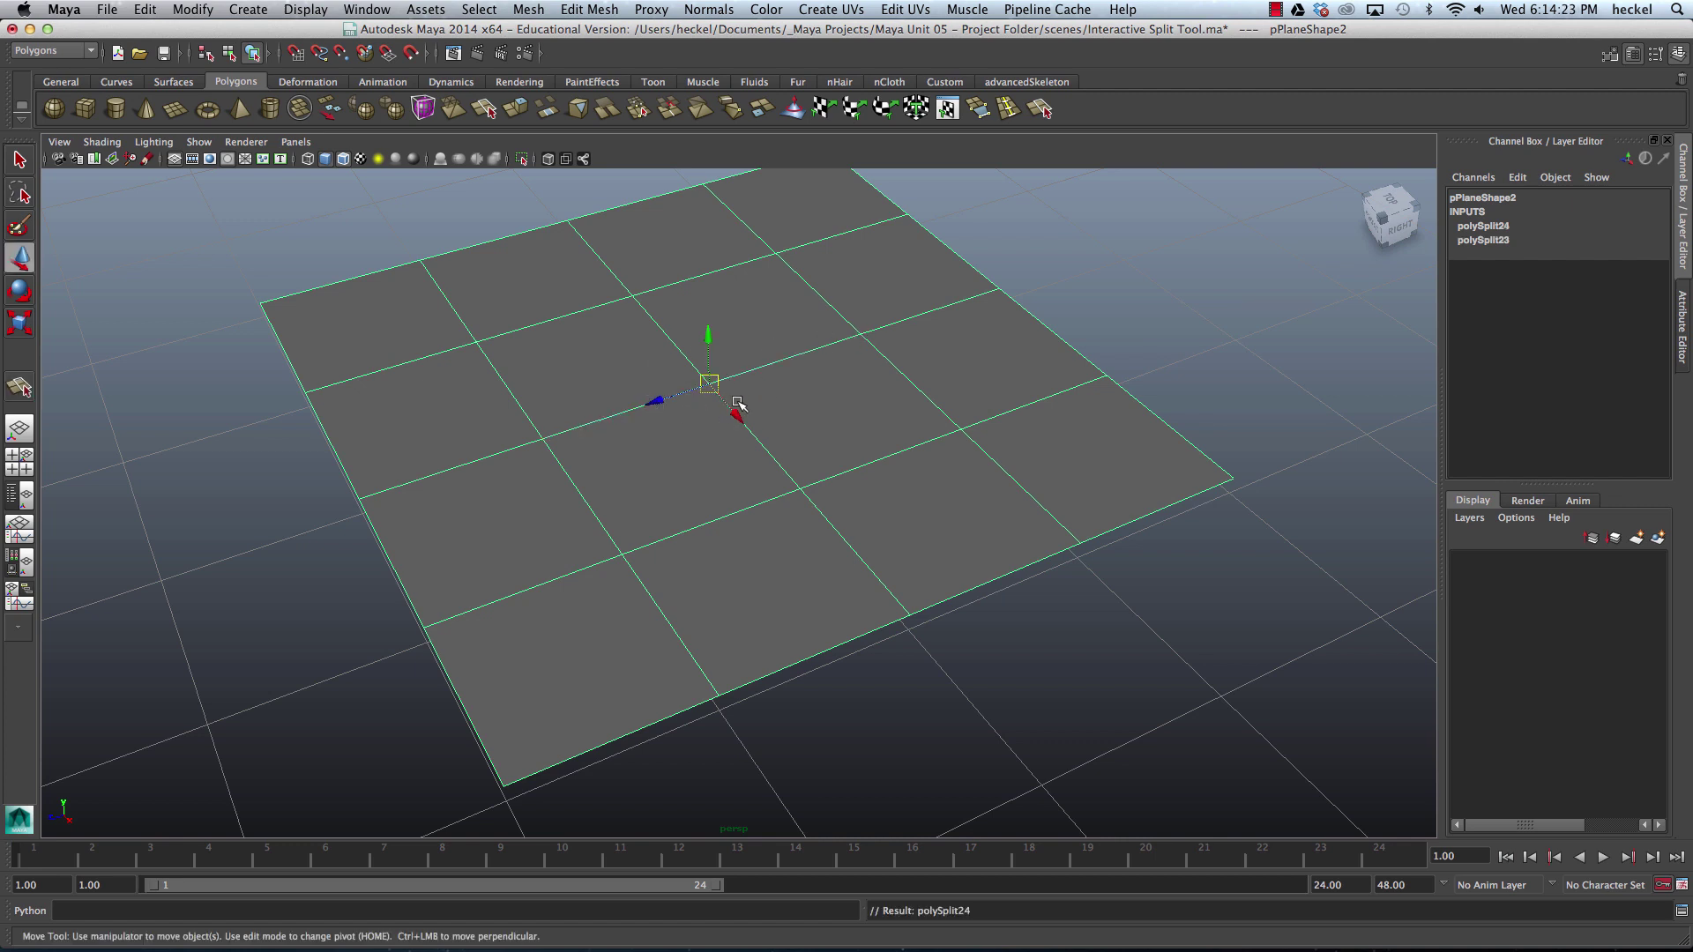
- Select pPlane3 and join its two facing dead-end vertices across the wide middle gap with the Interactive Split Tool
{"action": "right_click_drag", "start_coordinate": [889, 449], "coordinate": [734, 392], "text": "alt"}
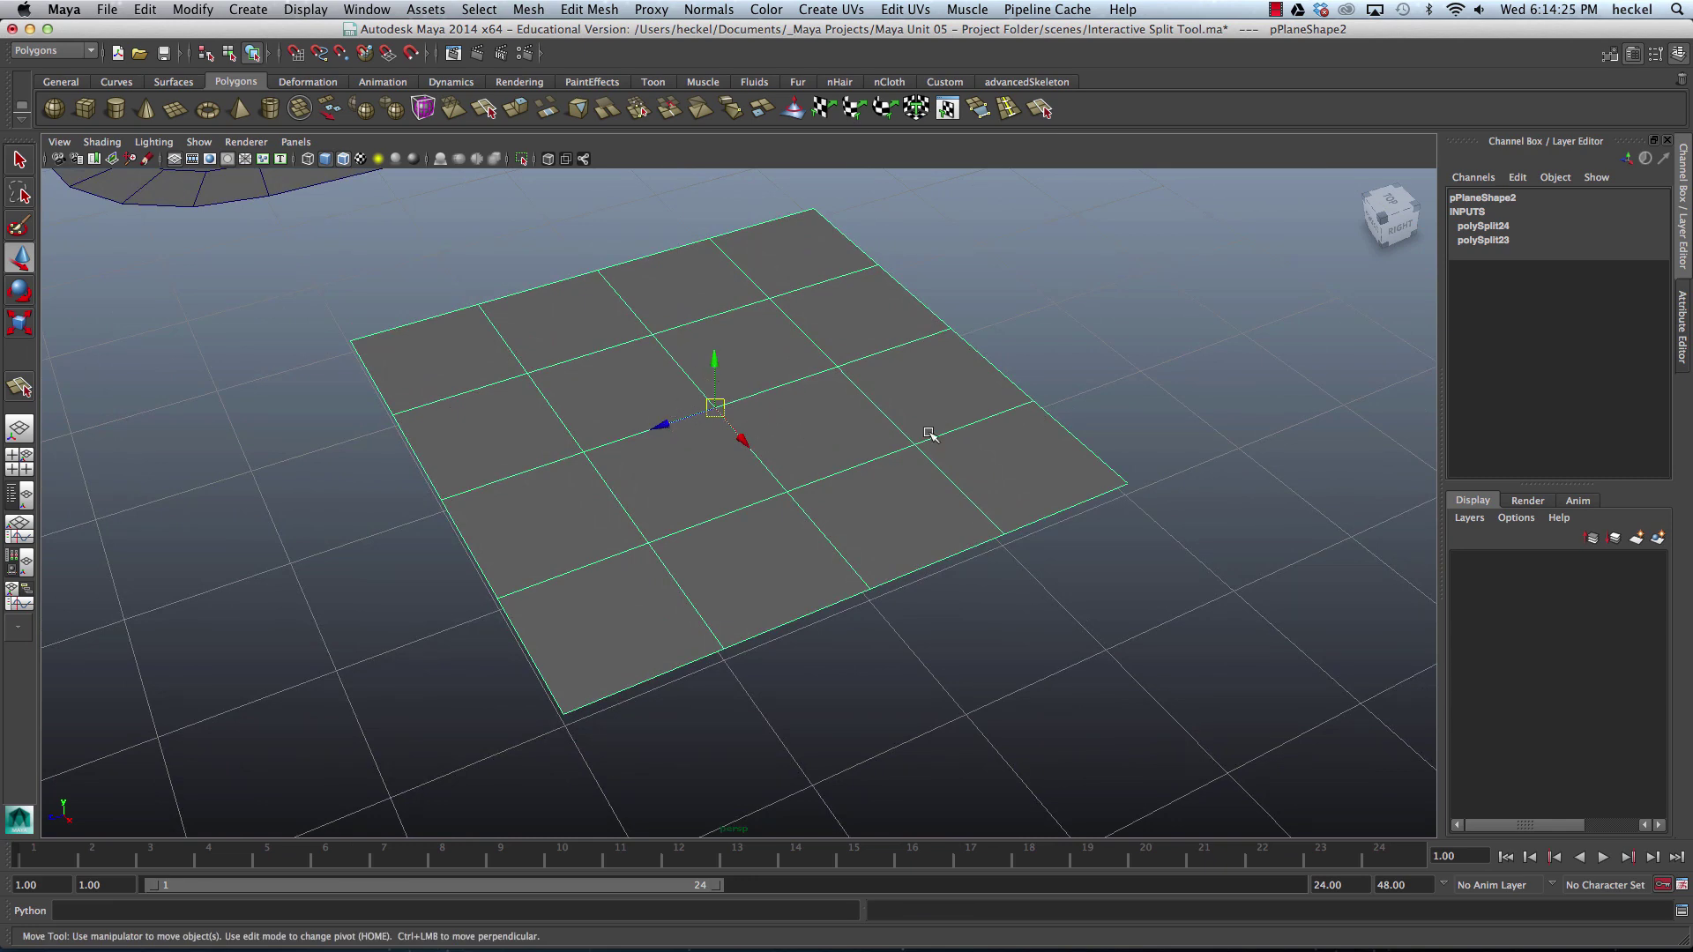
{"action": "right_click_drag", "start_coordinate": [548, 404], "coordinate": [468, 378], "text": "alt"}
{"action": "middle_click_drag", "start_coordinate": [468, 378], "coordinate": [794, 381], "text": "alt"}
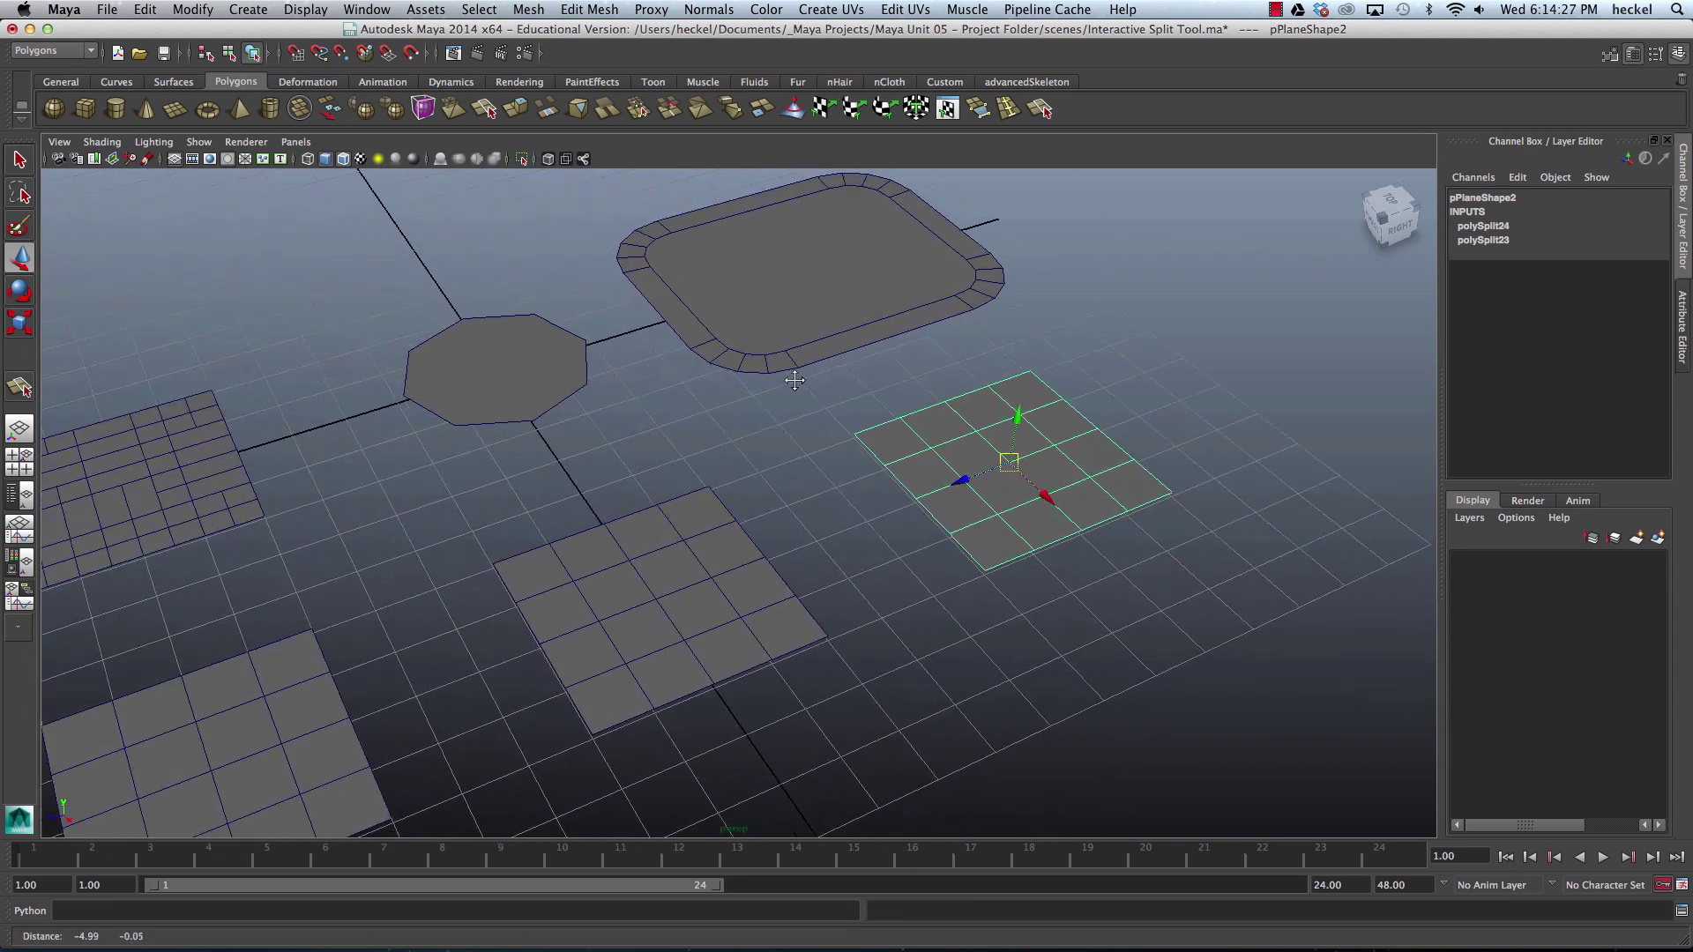
{"action": "middle_click_drag", "start_coordinate": [205, 494], "coordinate": [456, 465], "text": "alt"}
{"action": "left_click", "coordinate": [456, 465]}
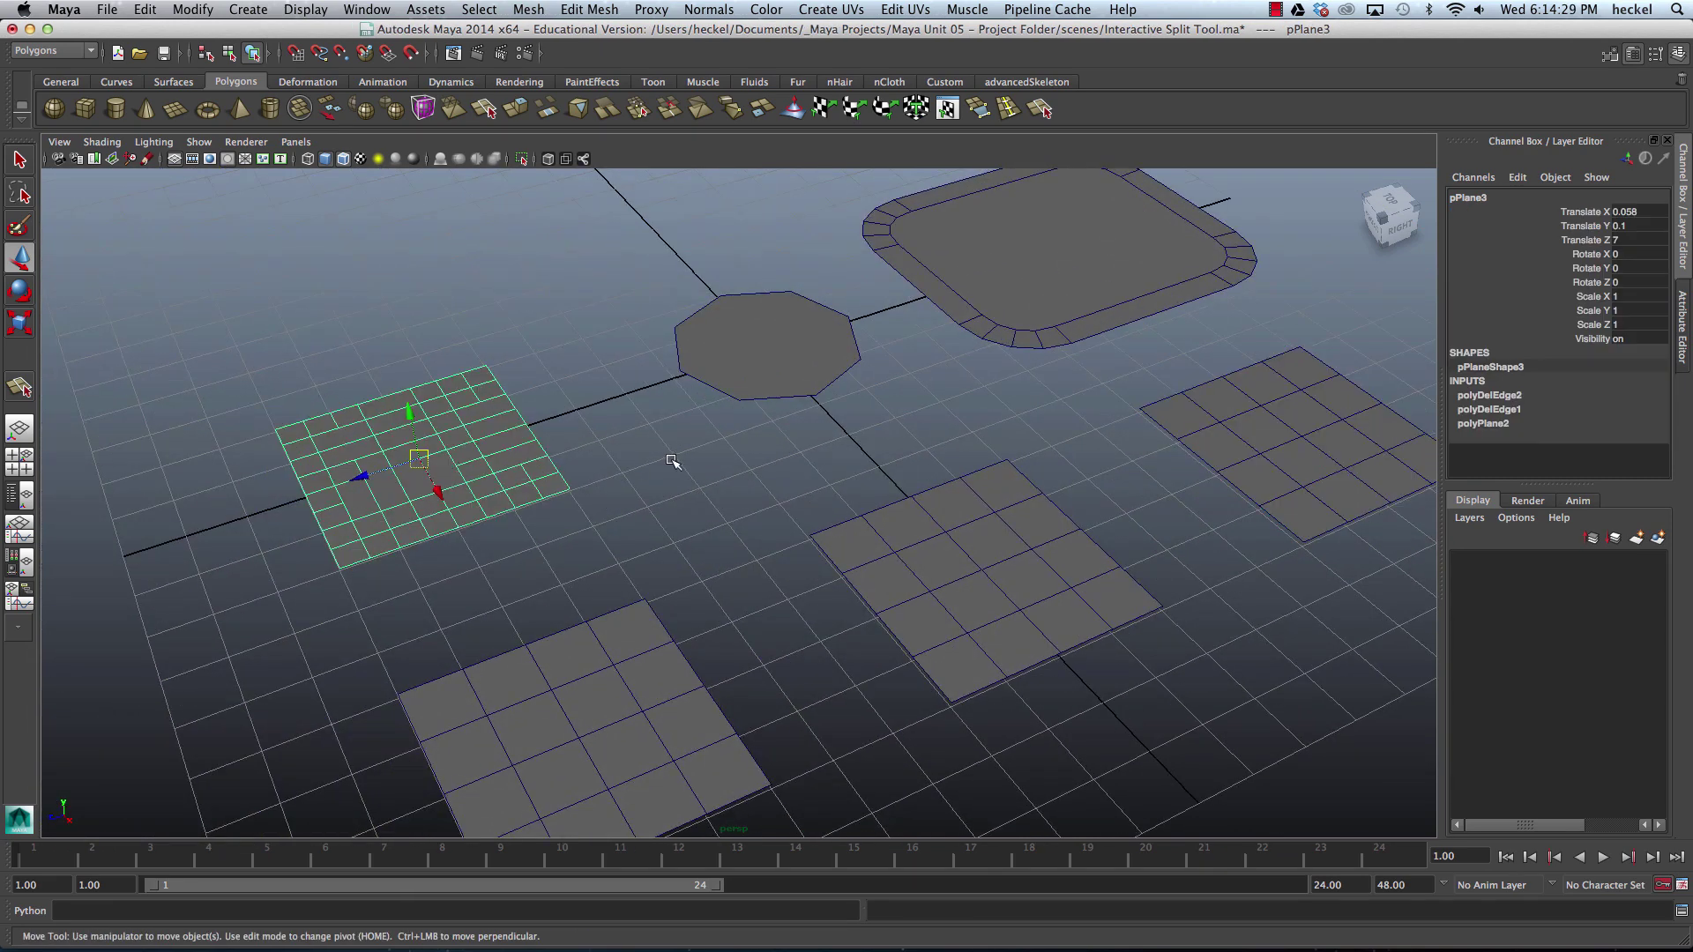
{"action": "key", "text": "f"}
{"action": "left_click_drag", "start_coordinate": [638, 458], "coordinate": [653, 510], "text": "alt"}
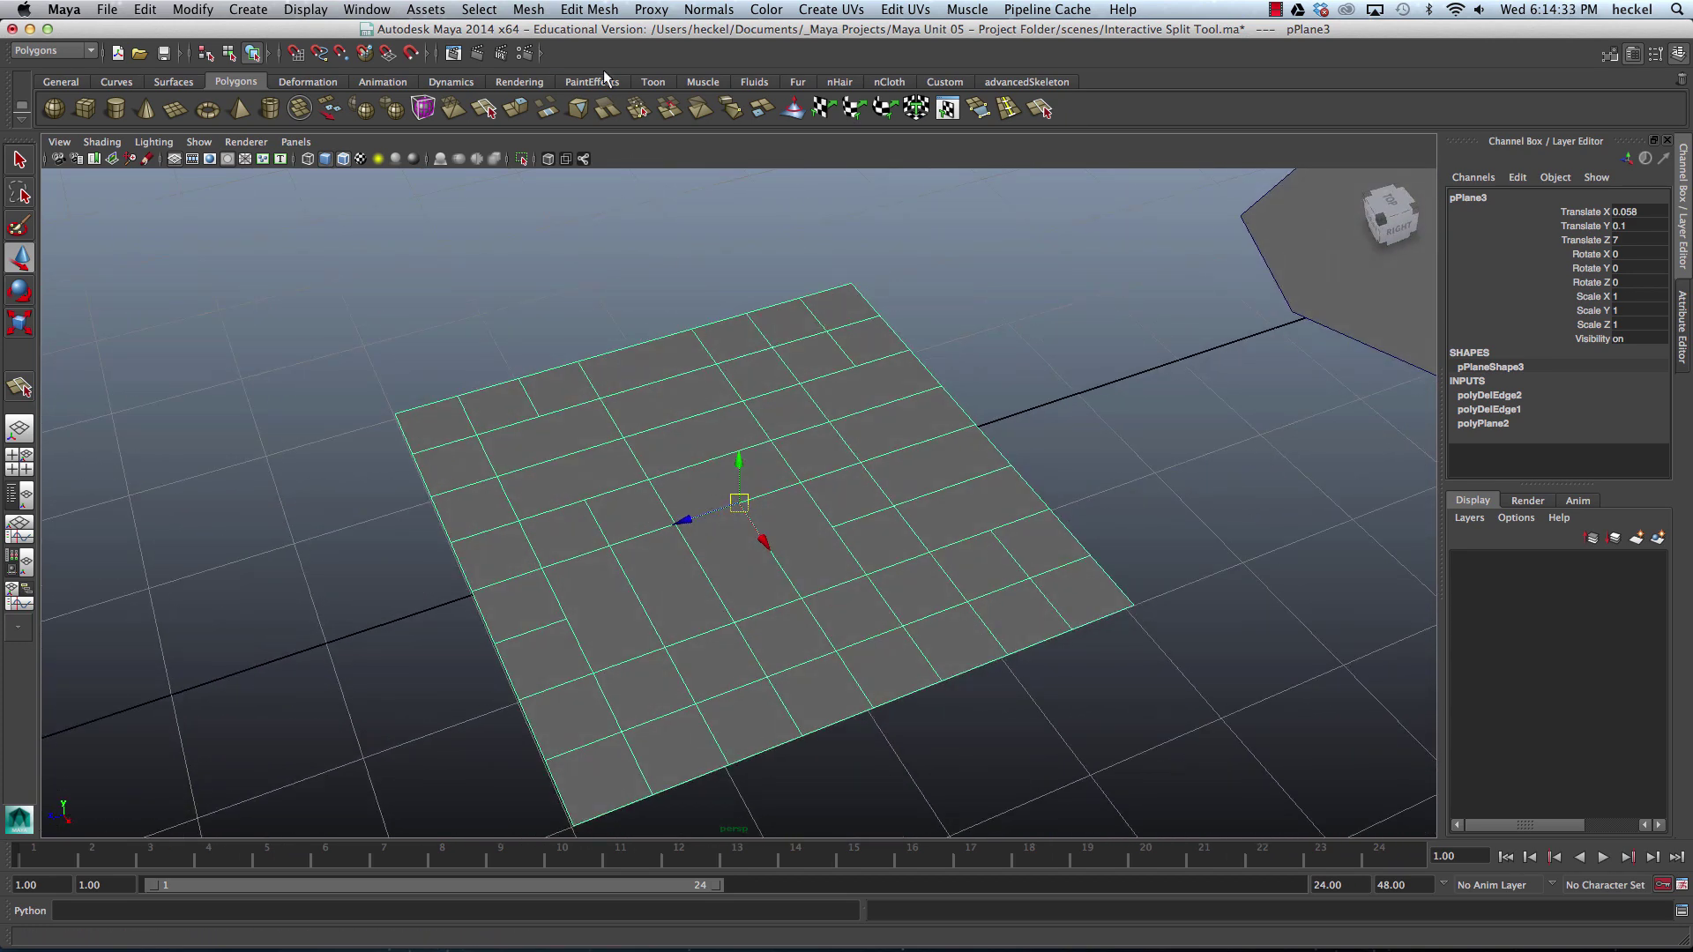
{"action": "left_click", "coordinate": [578, 11]}
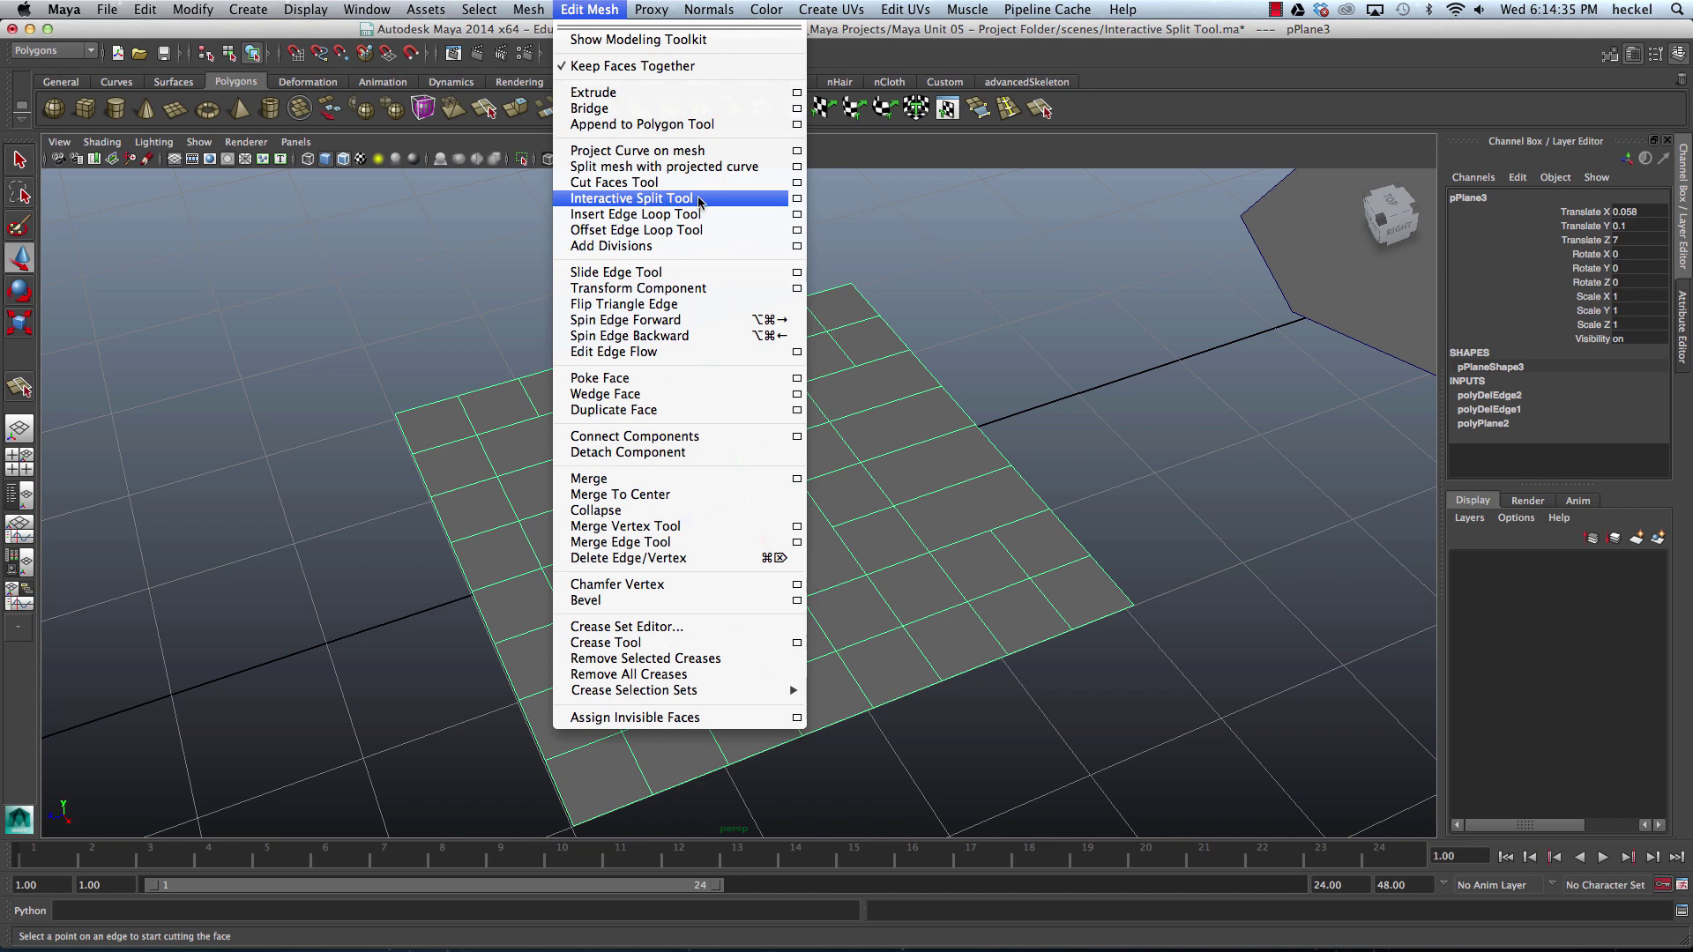
{"action": "left_click", "coordinate": [670, 199]}
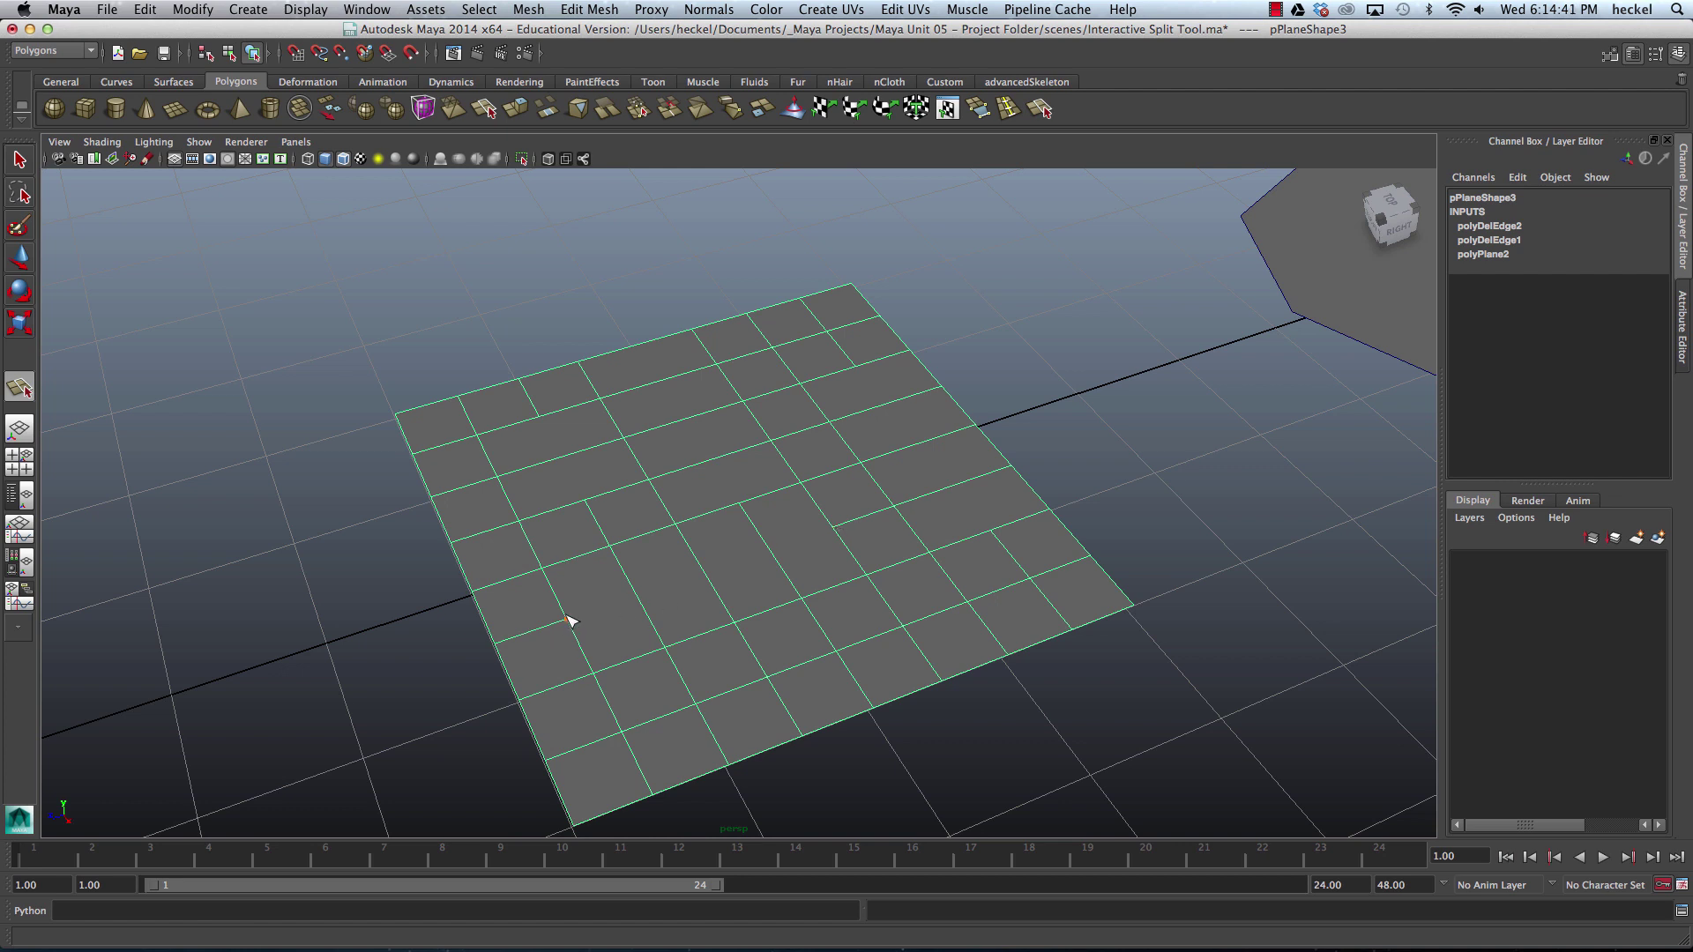
{"action": "left_click", "coordinate": [567, 621]}
{"action": "key", "text": "Return"}
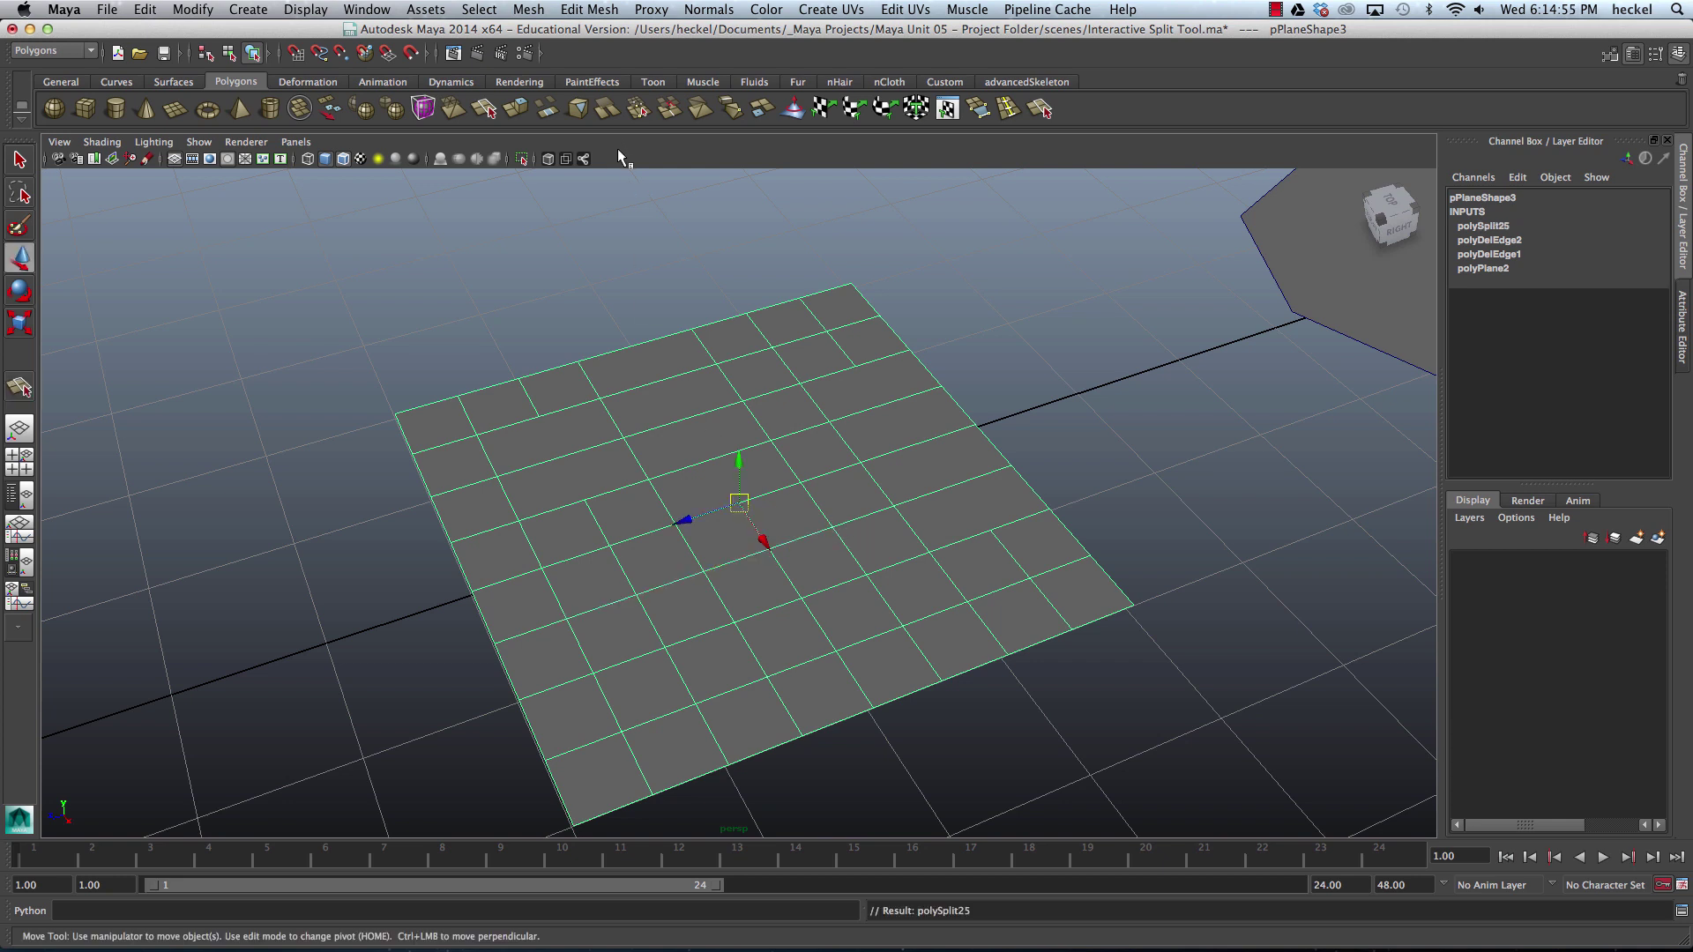
- Extend pPlane3's dead-end centre edge with an Interactive Split cut from the centre vertex straight to the far border
{"action": "key", "text": "y"}
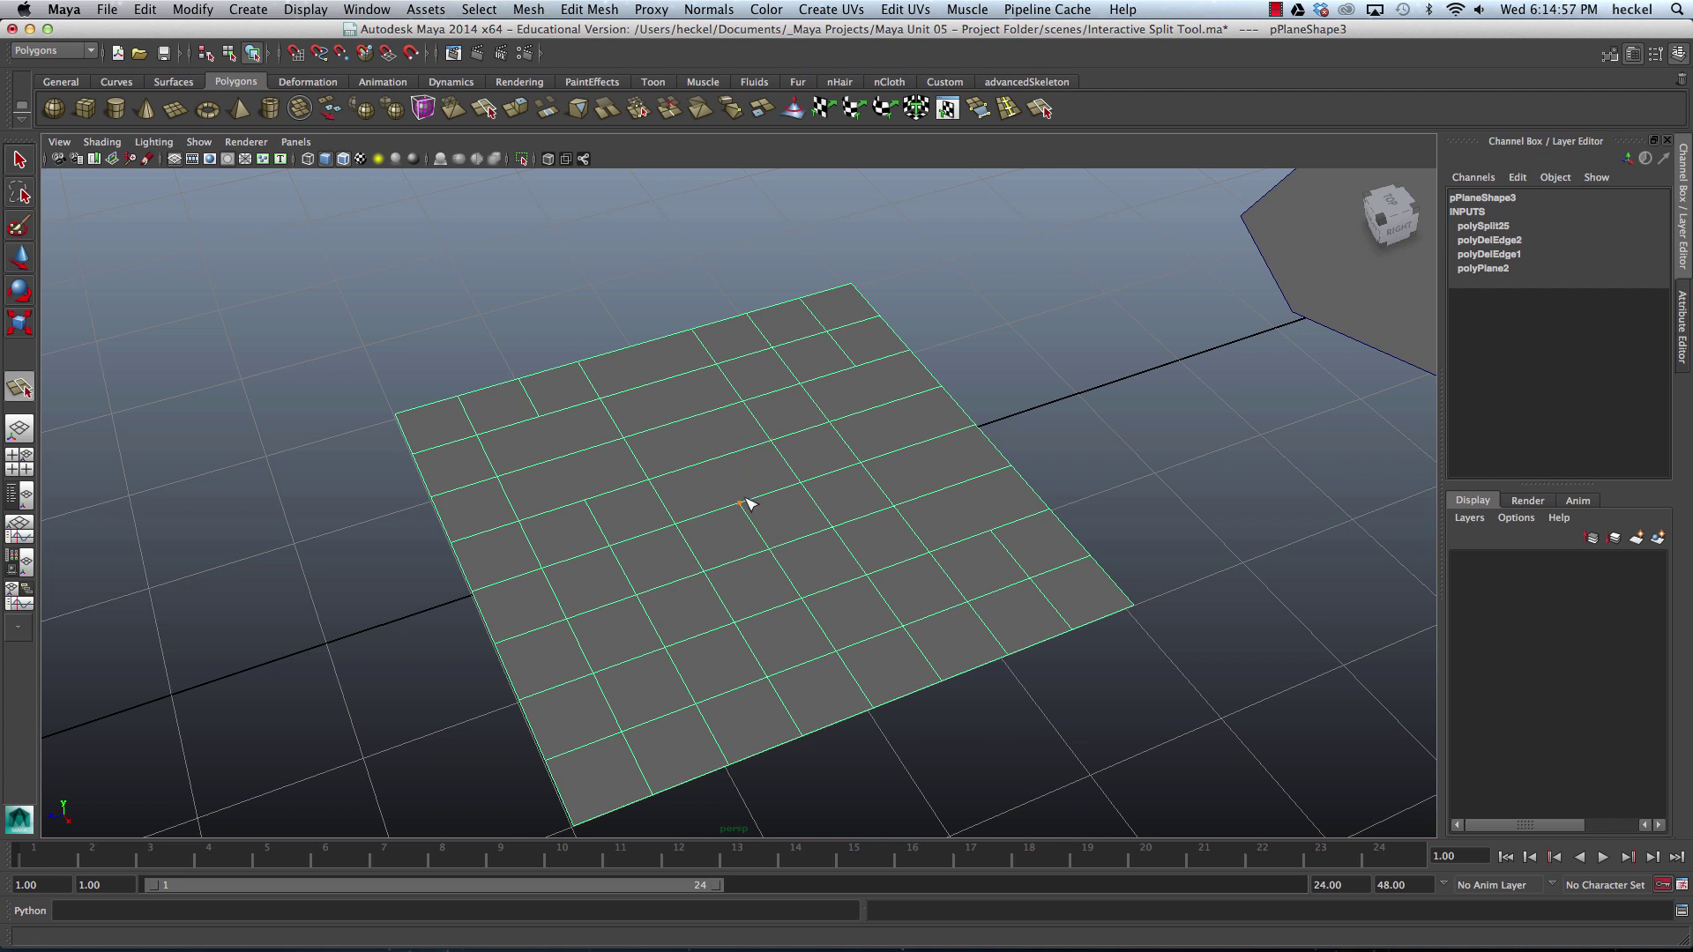
{"action": "left_click", "coordinate": [739, 503]}
{"action": "key", "text": "Return"}
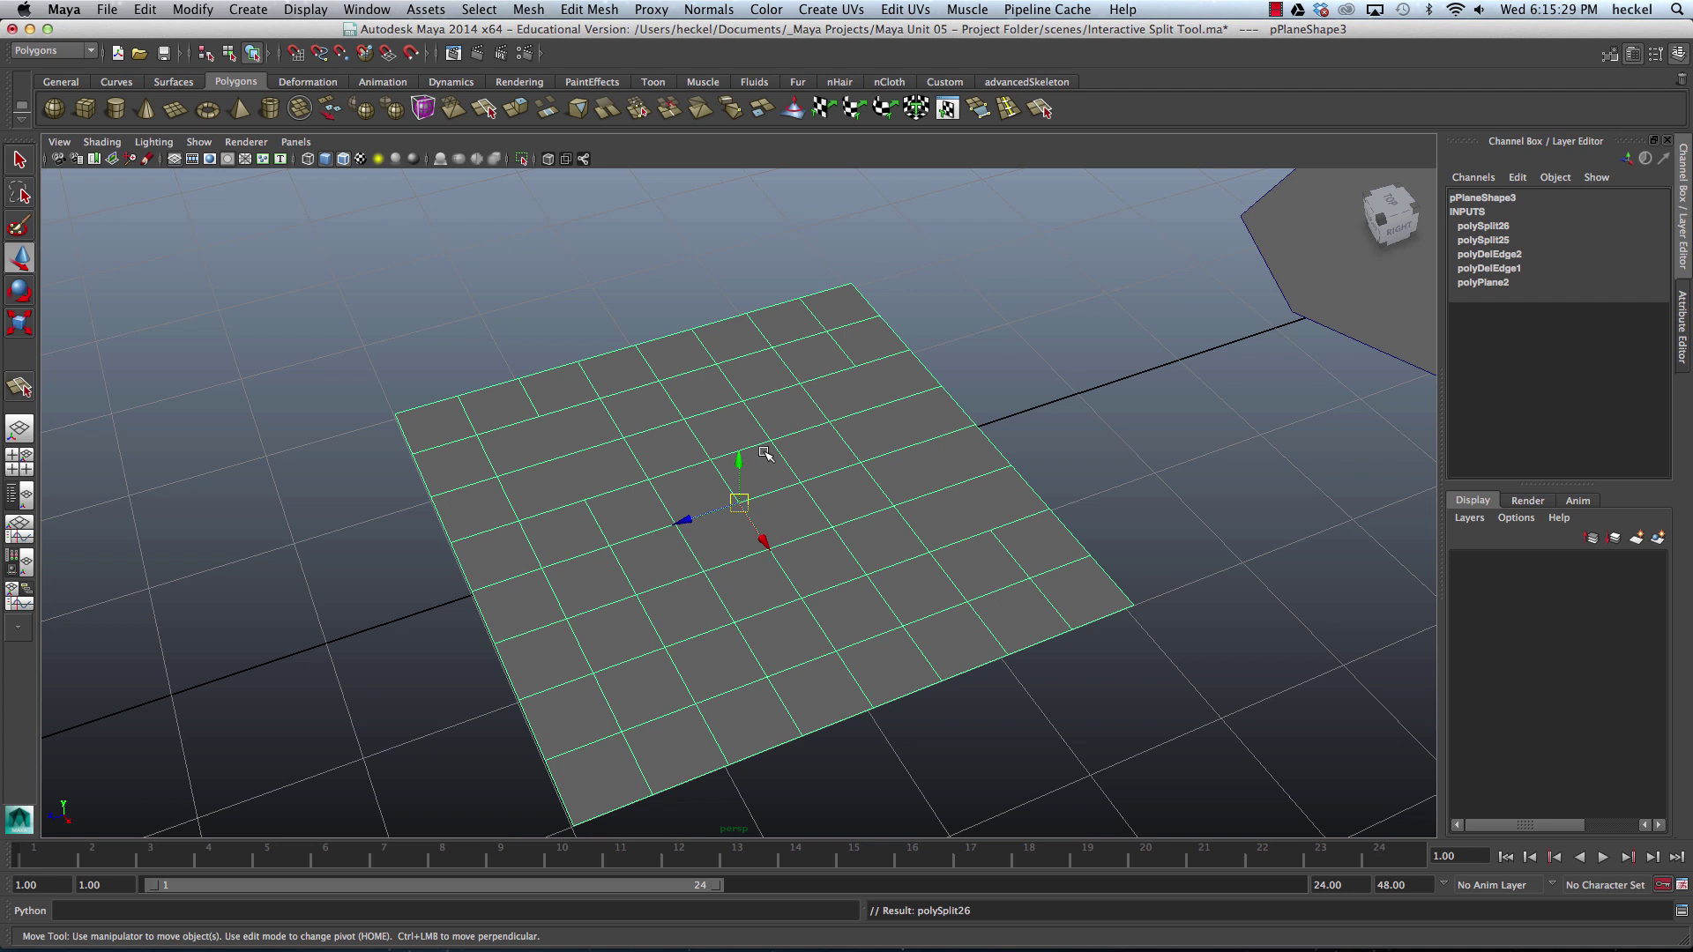
- Close the remaining gaps in pPlane3's two incomplete columns with Interactive Split cuts, each joining a pair of facing dead-end vertices
{"action": "key", "text": "y"}
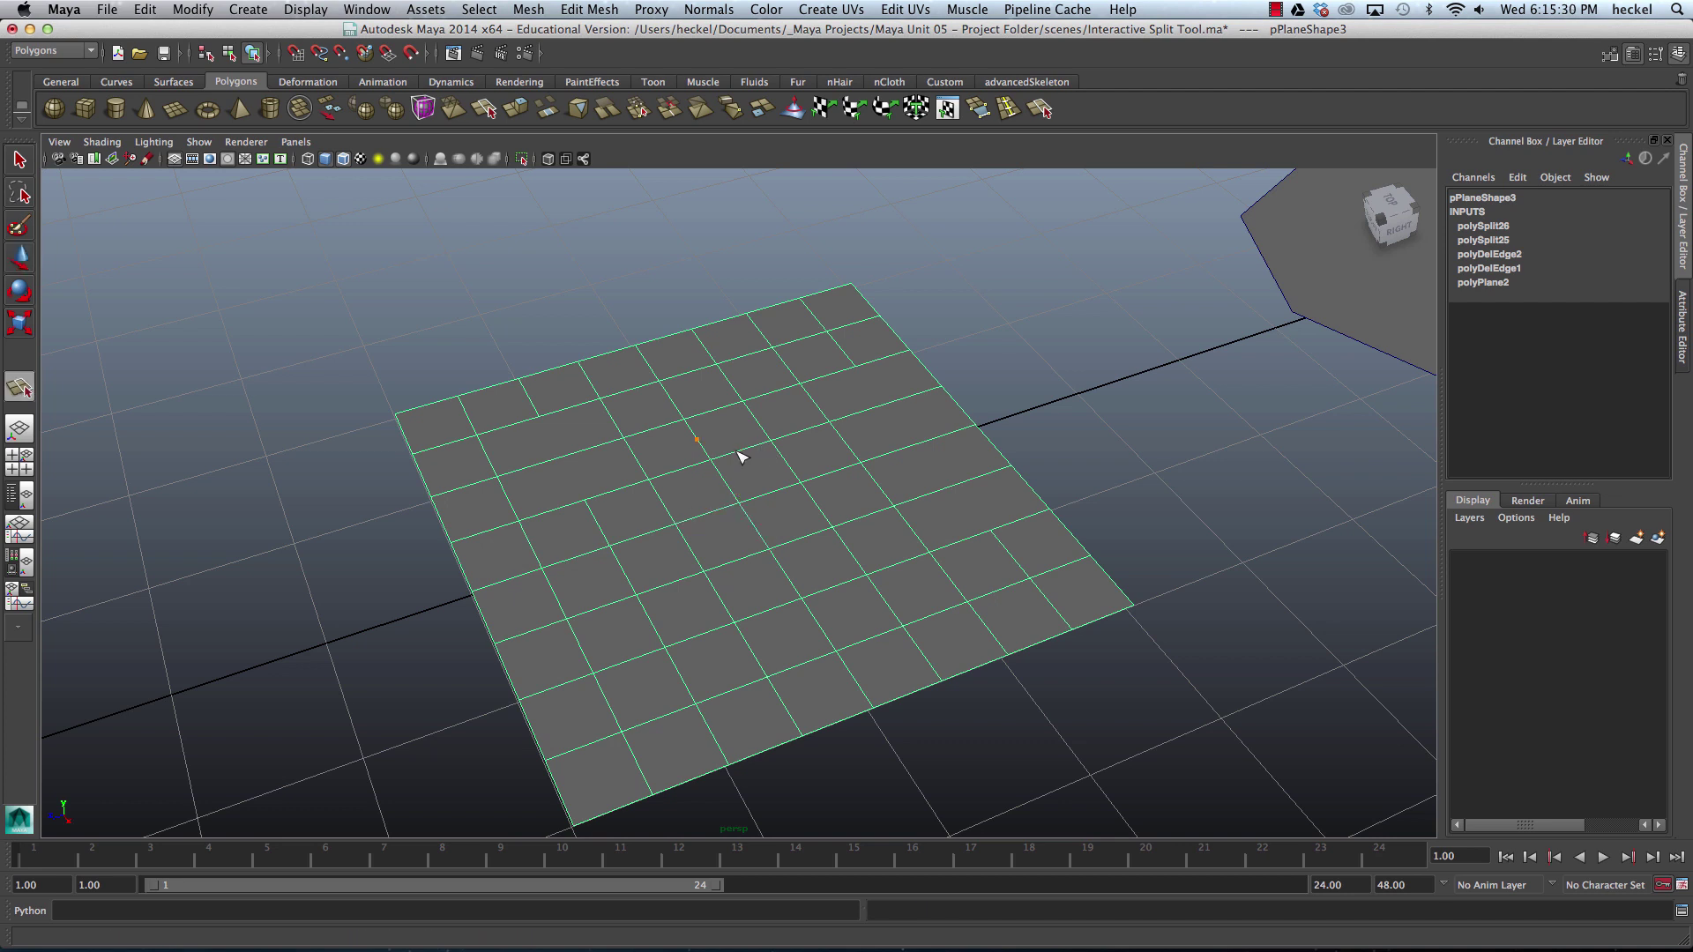
{"action": "left_click", "coordinate": [538, 417]}
{"action": "left_click", "coordinate": [587, 501]}
{"action": "key", "text": "w"}
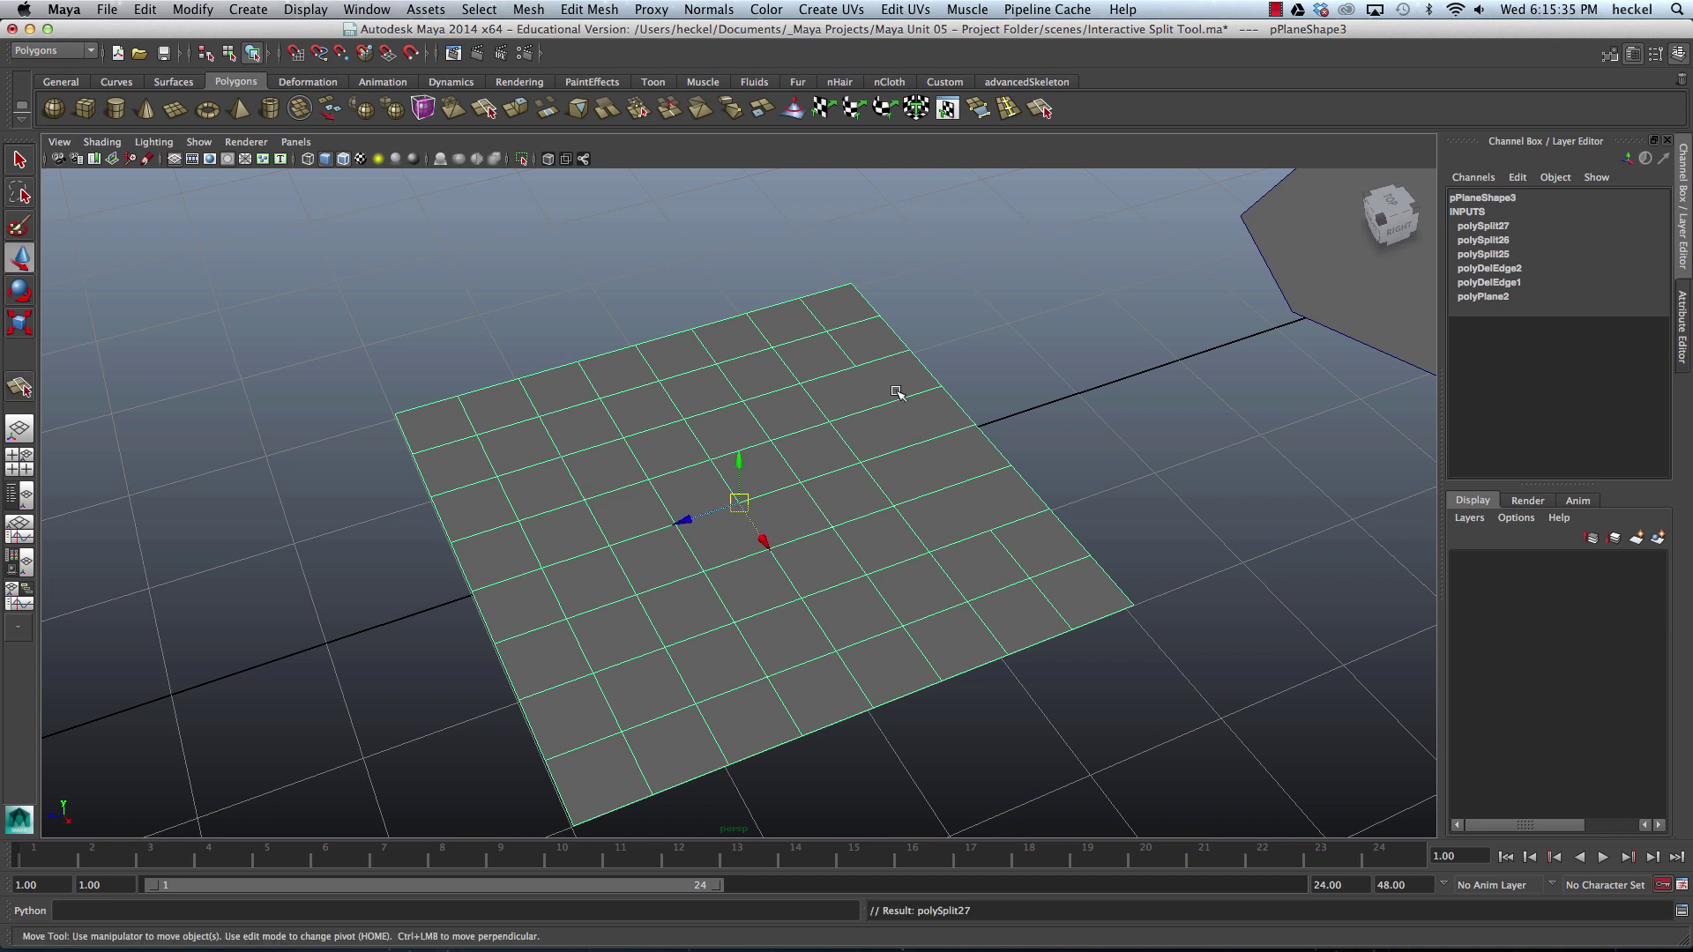
{"action": "key", "text": "y"}
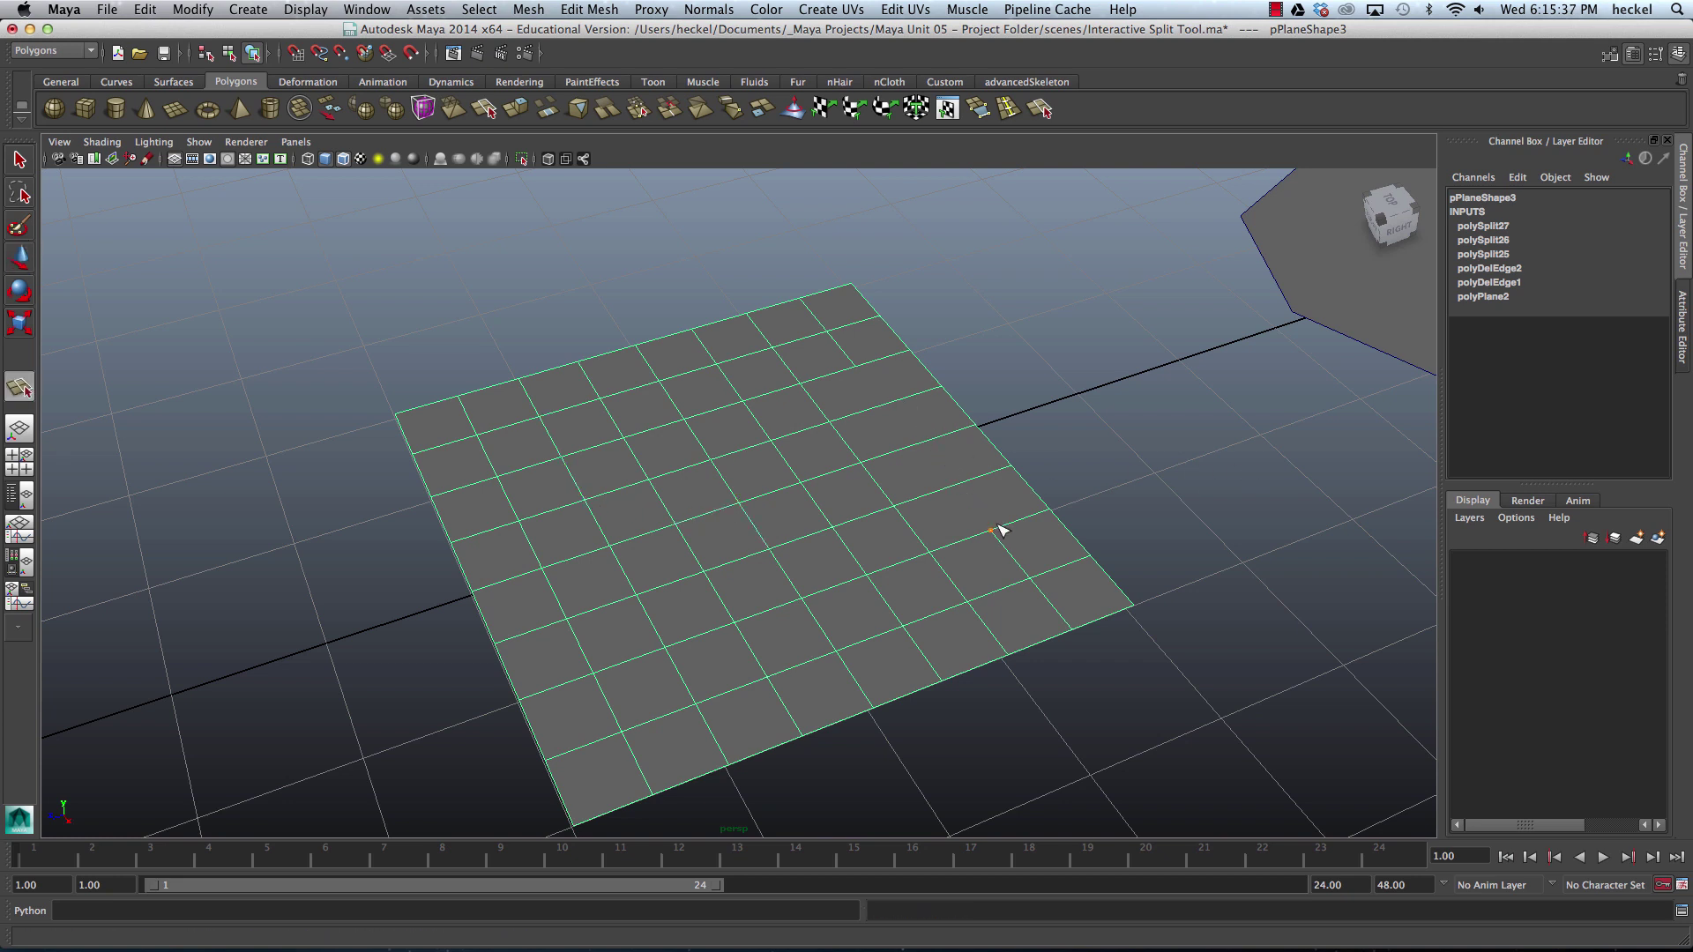
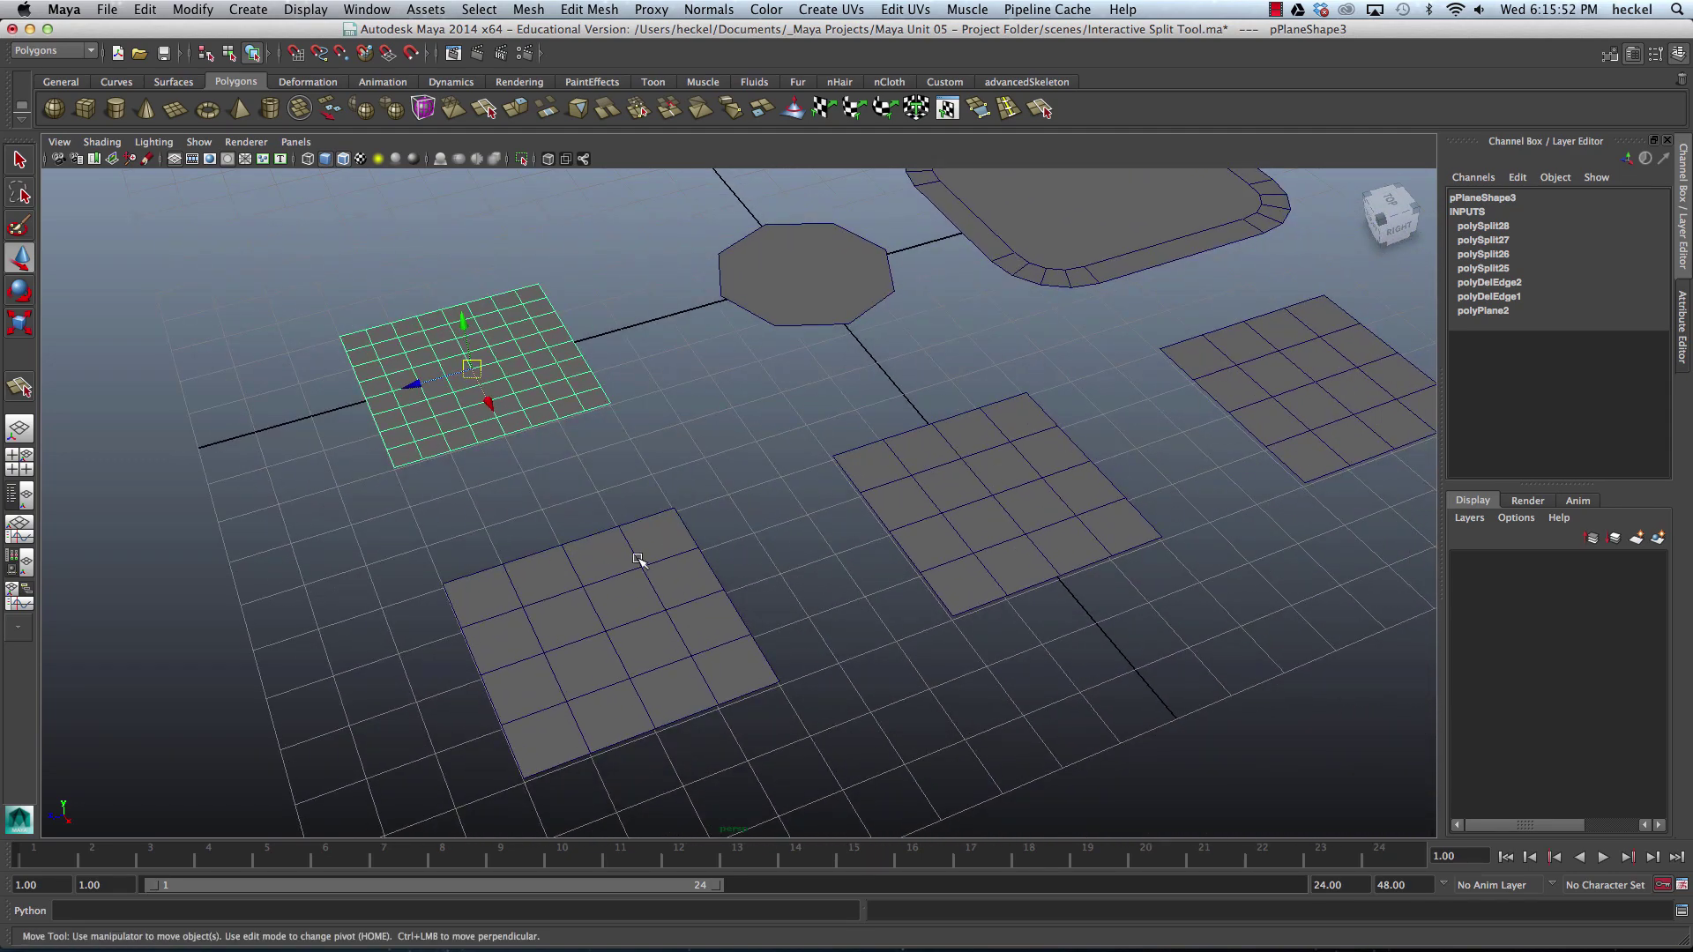
- Split the octagonal top face of pCylinder1 with the Interactive Split Tool, from the near-left corner to the opposite far-right corner
{"action": "left_click_drag", "start_coordinate": [737, 359], "coordinate": [745, 446], "text": "alt"}
{"action": "right_click_drag", "start_coordinate": [745, 447], "coordinate": [982, 441], "text": "alt"}
{"action": "middle_click_drag", "start_coordinate": [982, 442], "coordinate": [885, 433], "text": "alt"}
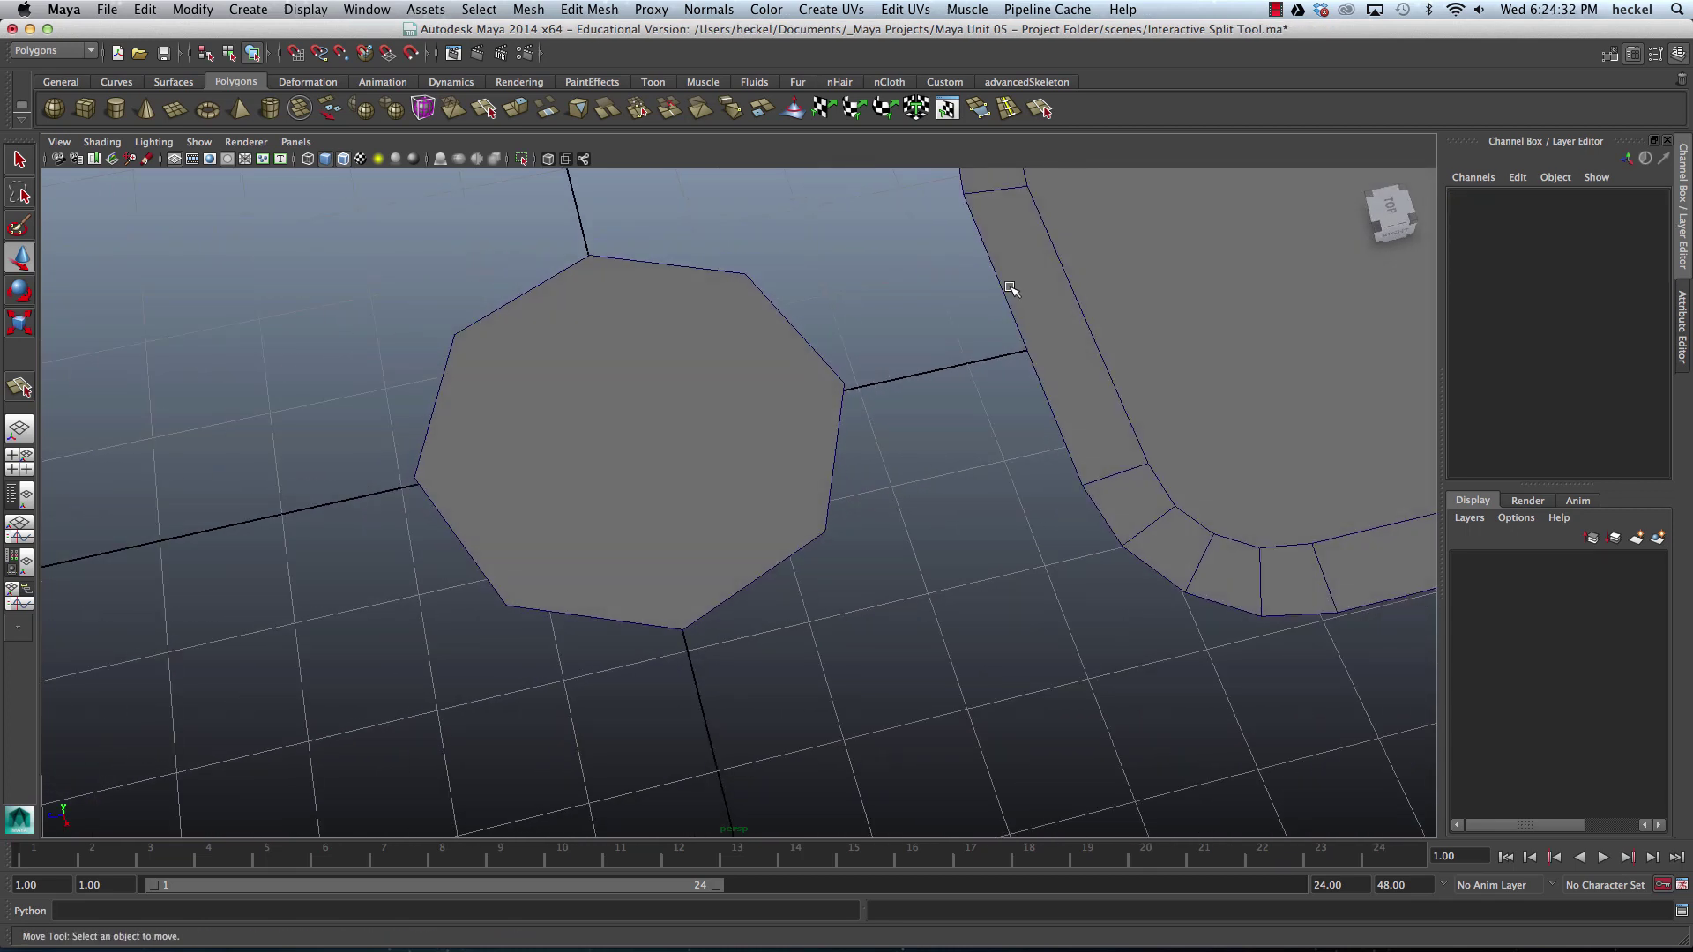
{"action": "left_click", "coordinate": [772, 514]}
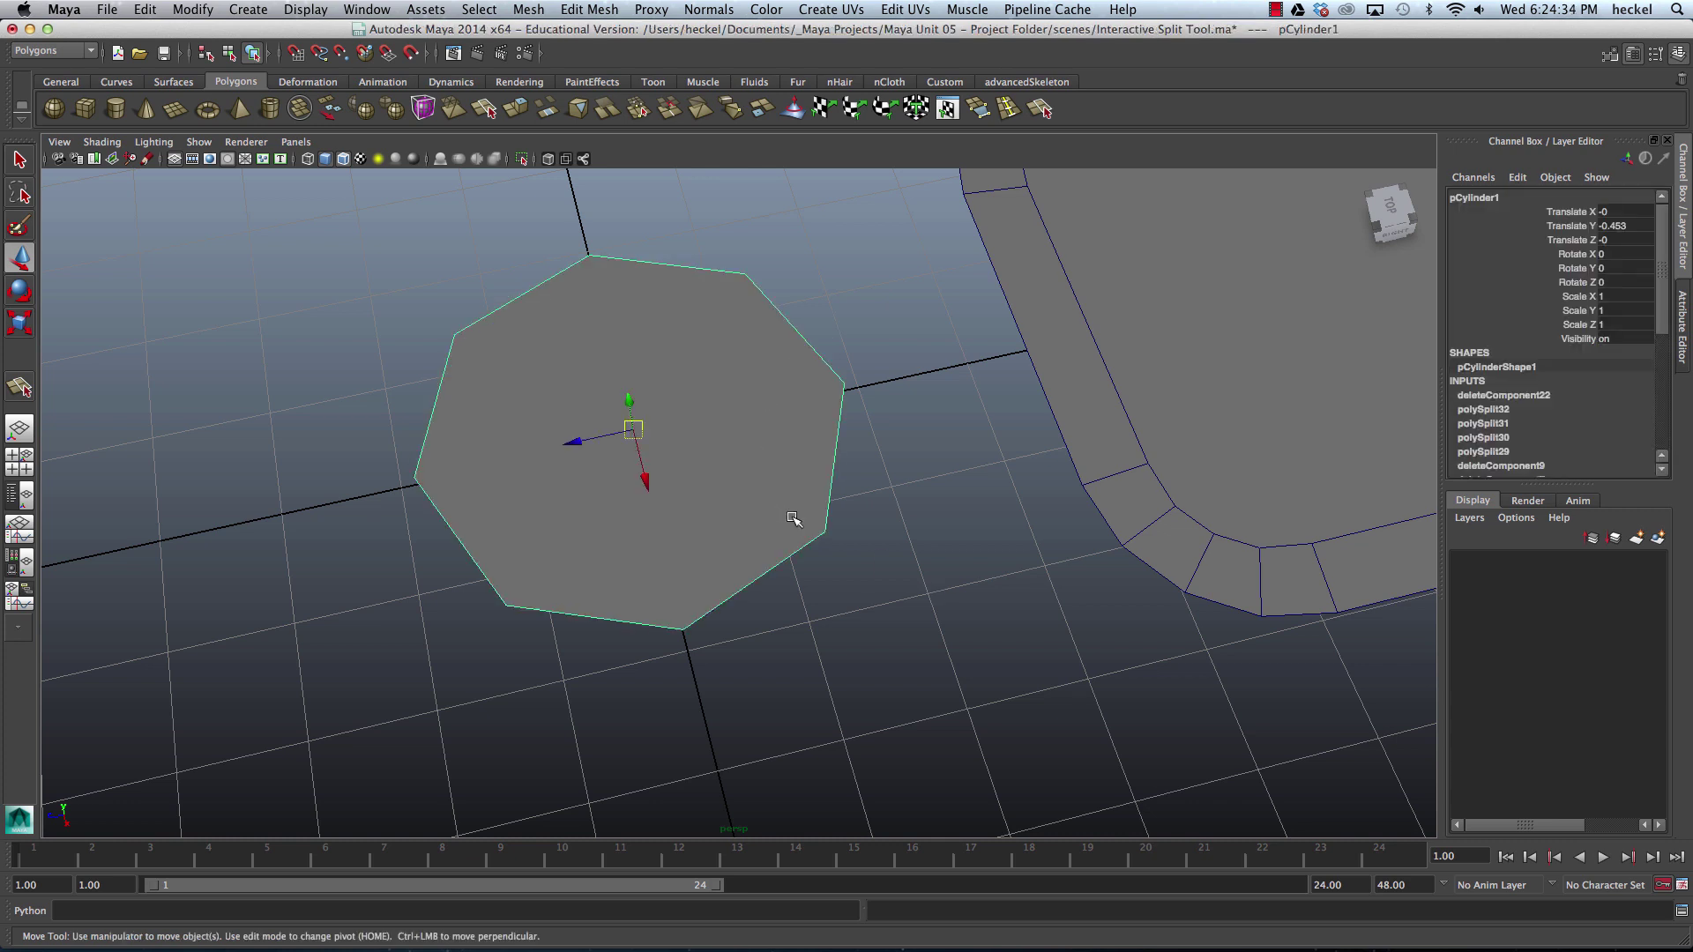
{"action": "left_click", "coordinate": [589, 10]}
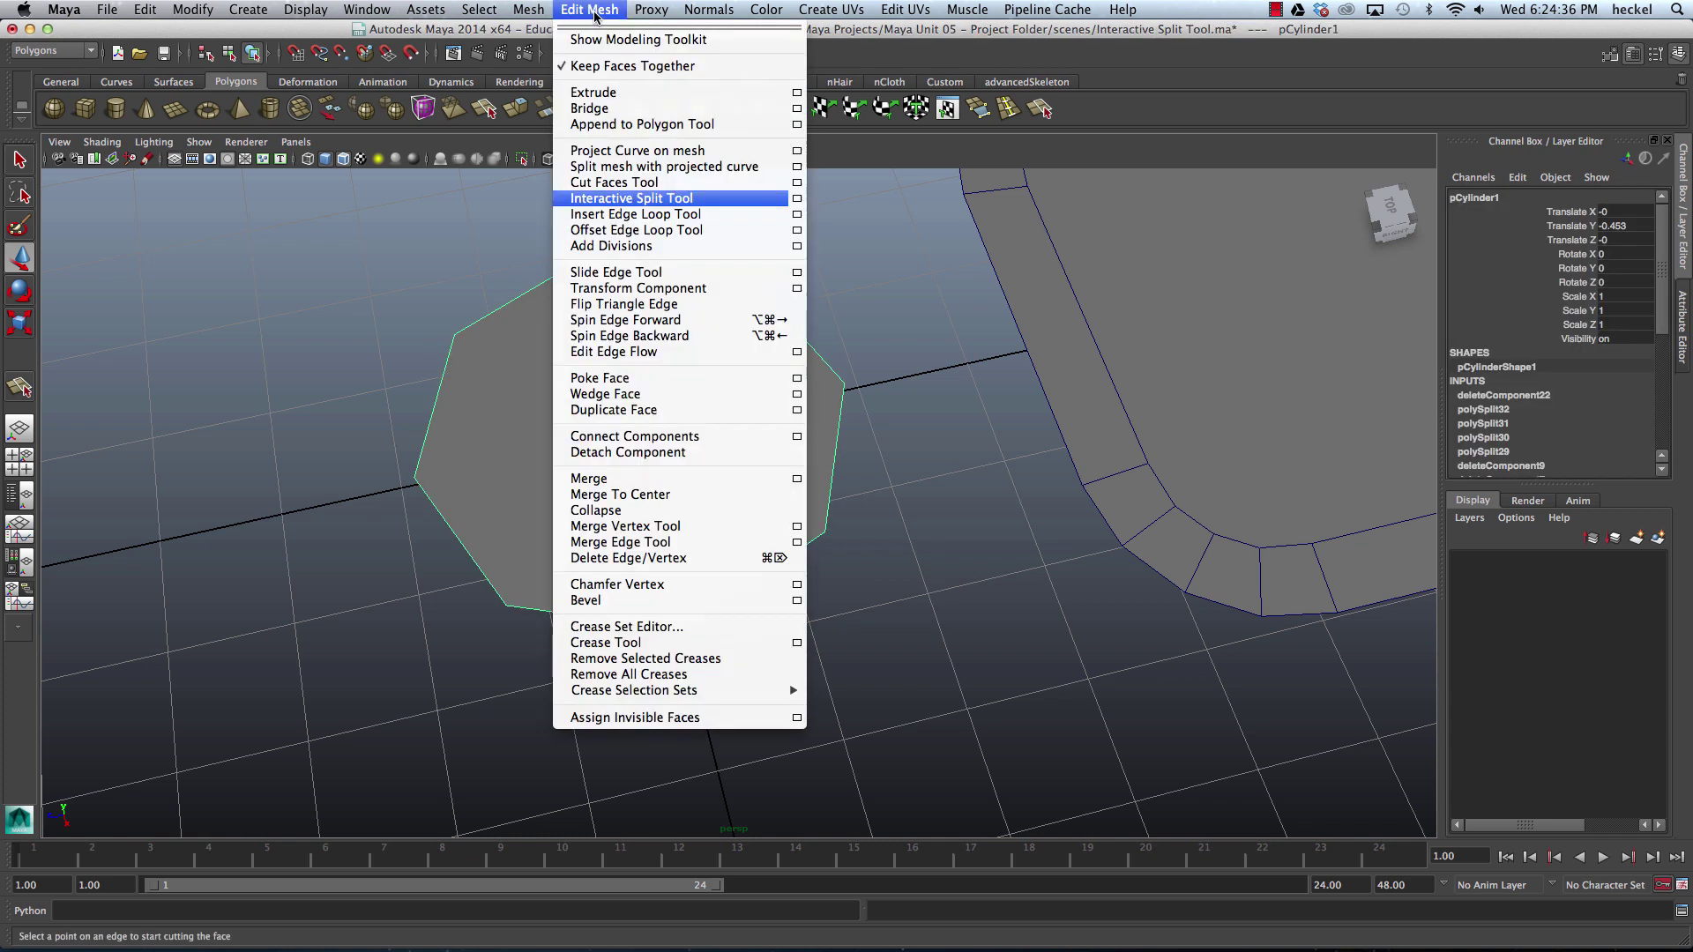
{"action": "left_click", "coordinate": [733, 199]}
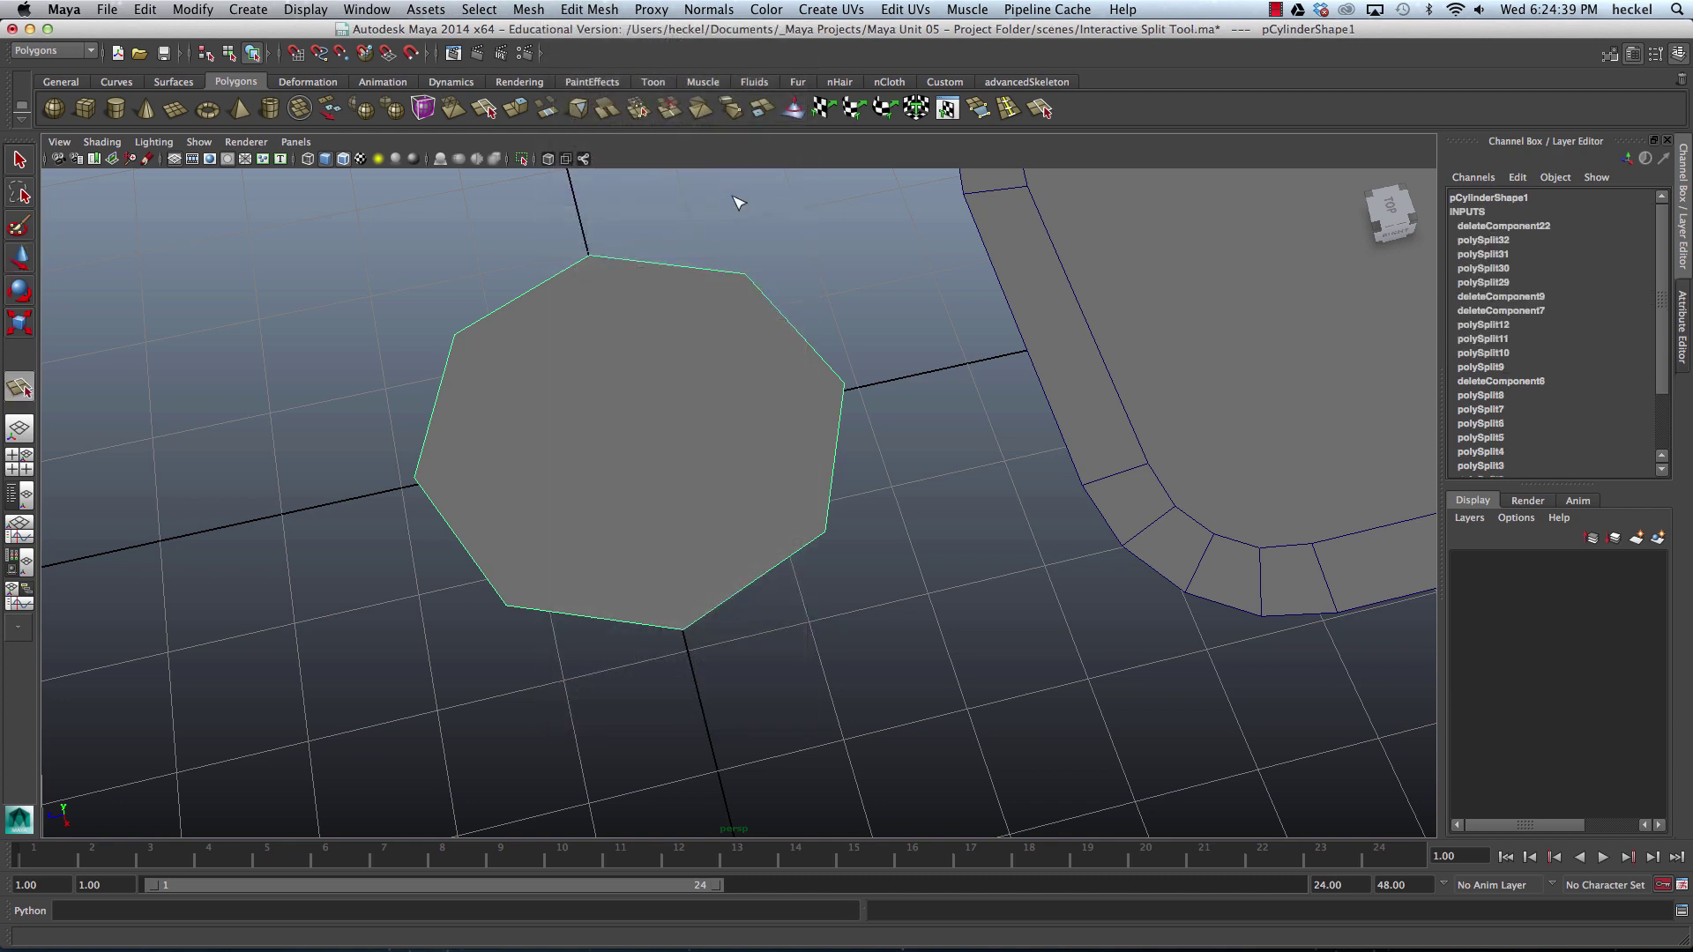
{"action": "left_click", "coordinate": [509, 604]}
{"action": "left_click", "coordinate": [745, 276]}
{"action": "key", "text": "Return"}
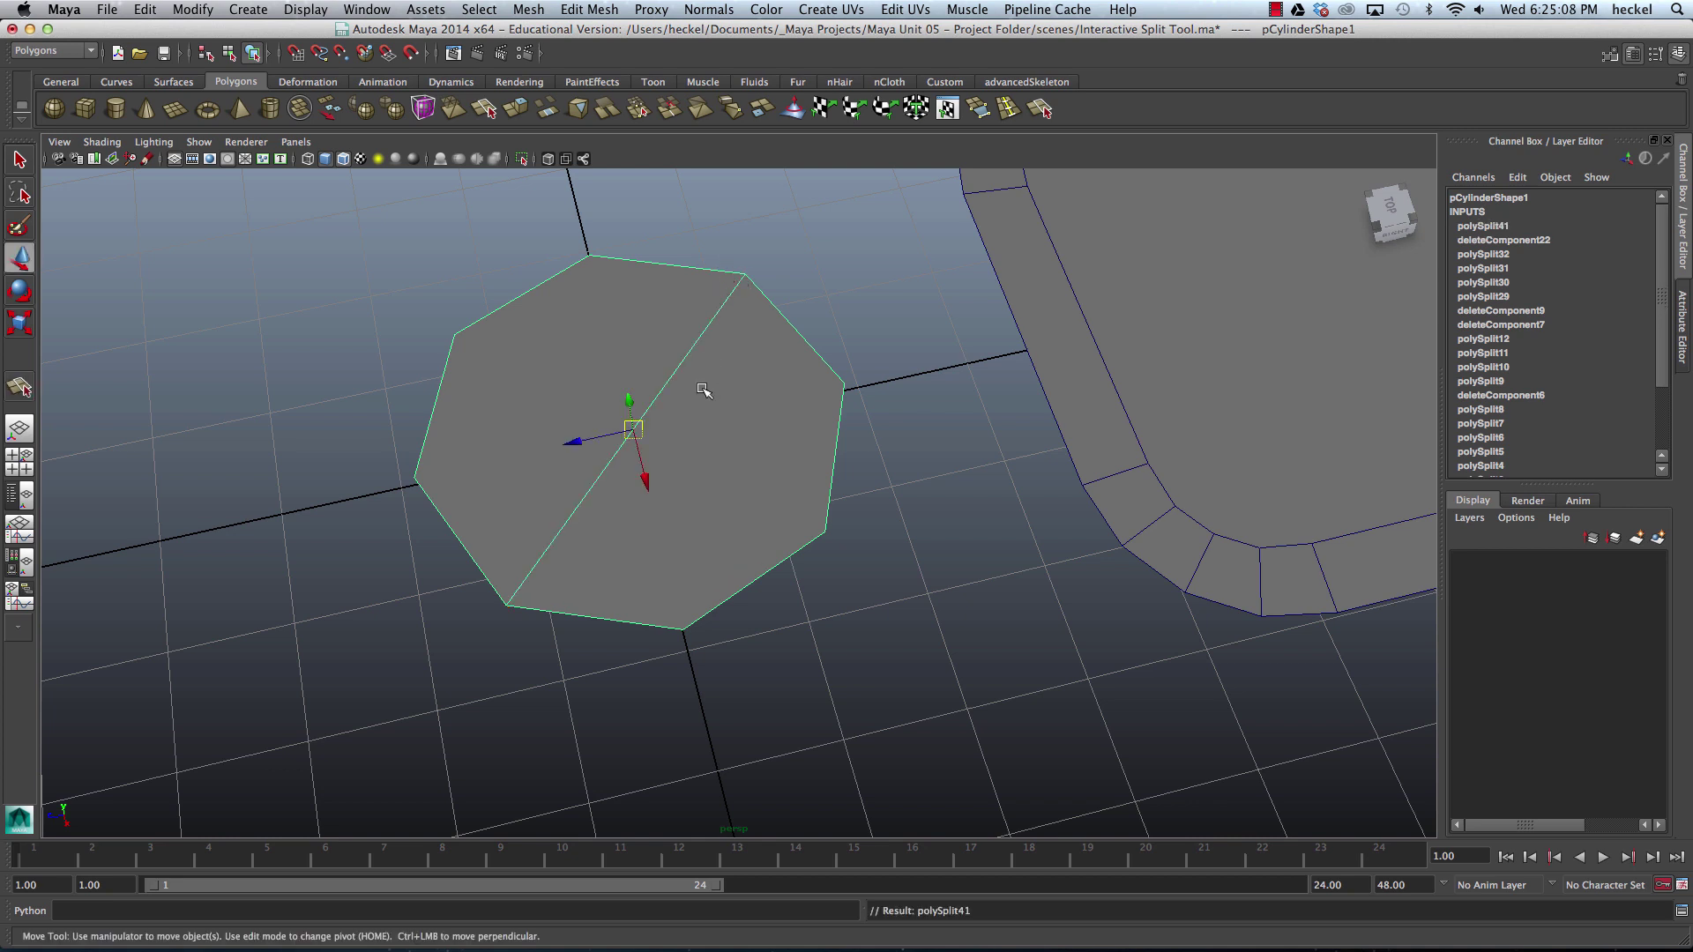
- Cut pCylinder1's octagon crosswise between the far-left and near-right corners to form four quads, and deselect the object
{"action": "key", "text": "y"}
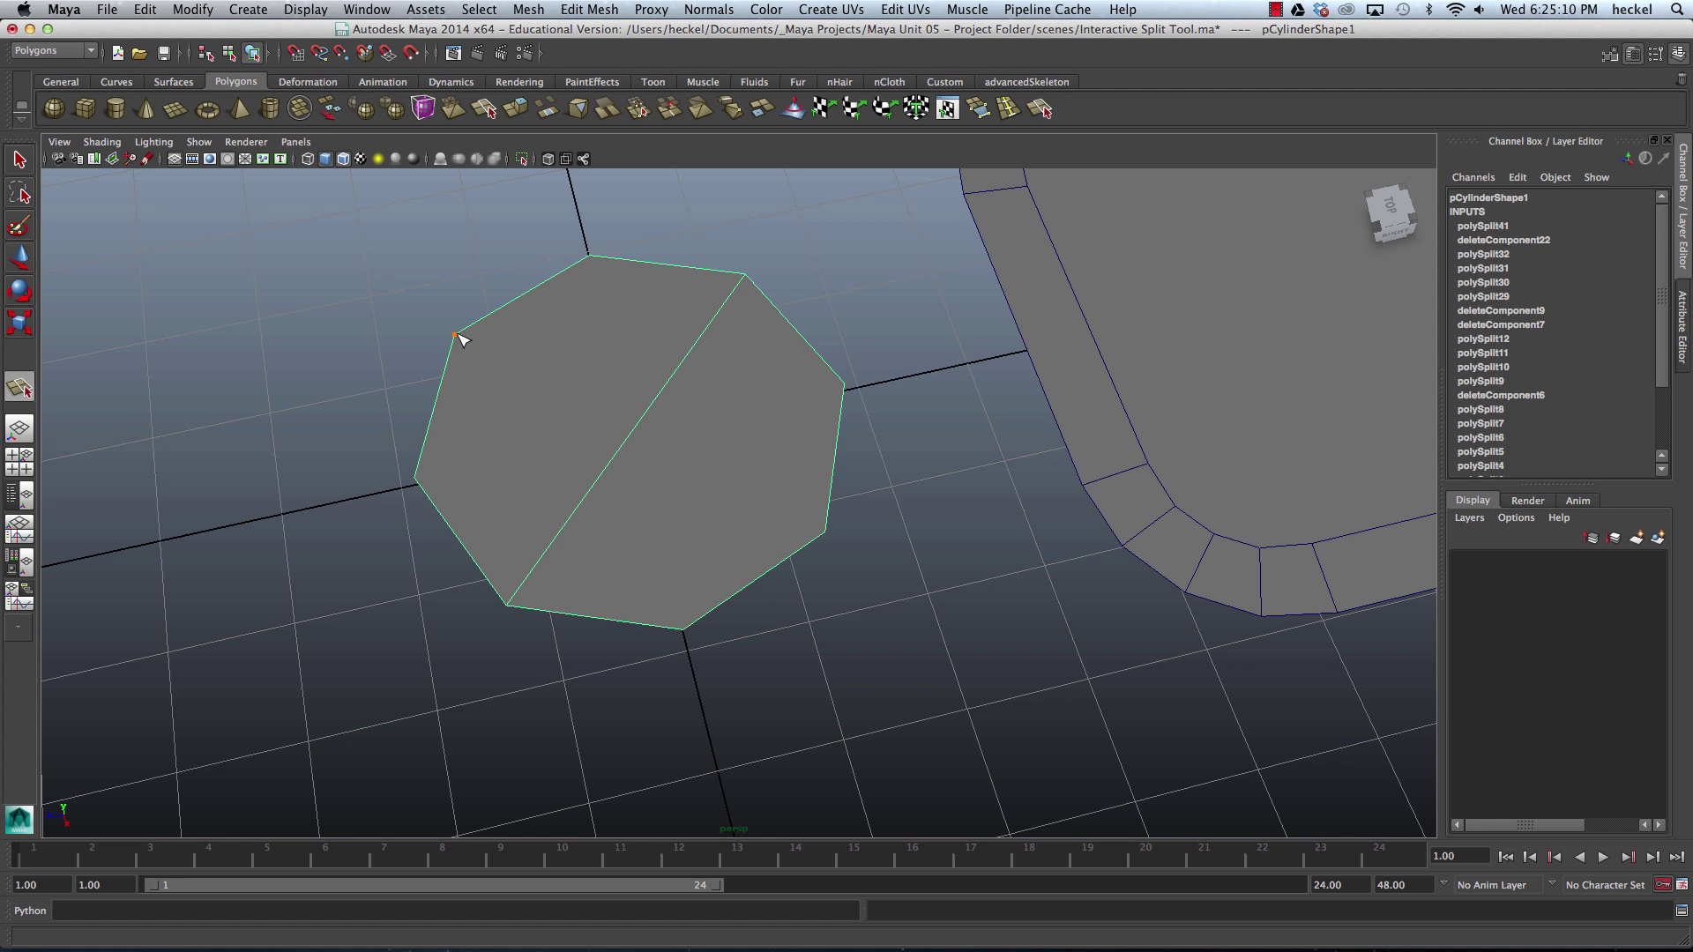
{"action": "left_click", "coordinate": [823, 531]}
{"action": "key", "text": "Return"}
{"action": "key", "text": "w"}
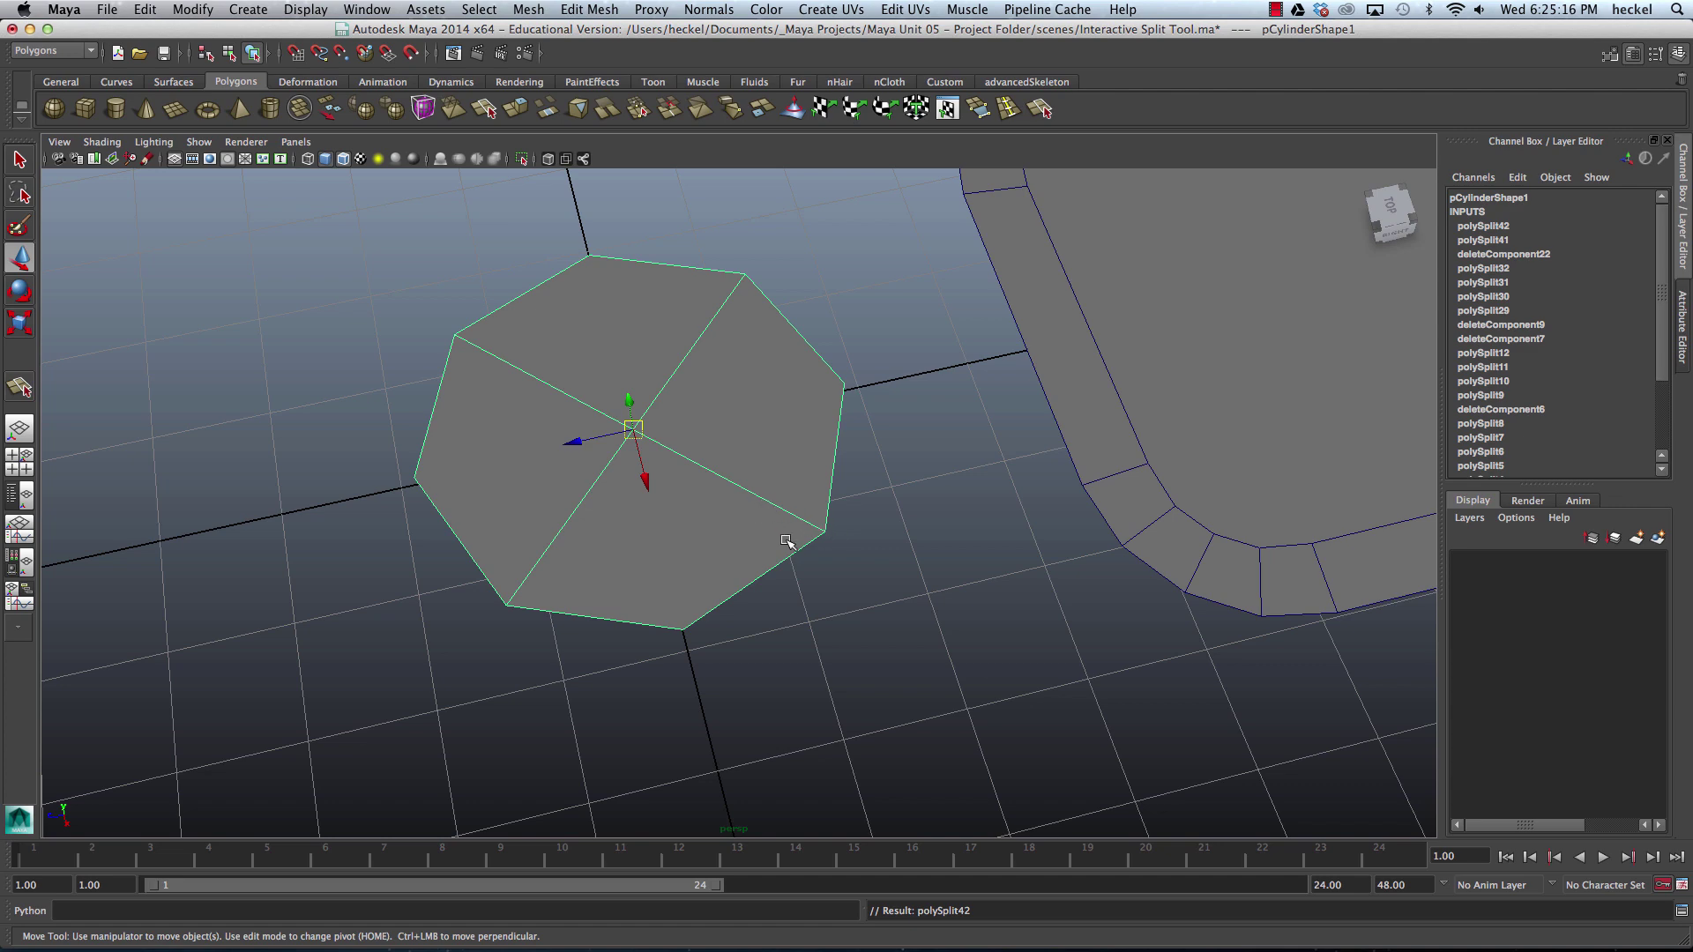
{"action": "mouse_move", "coordinate": [787, 541]}
{"action": "left_mouse_down", "text": "alt"}
{"action": "mouse_move", "coordinate": [756, 514]}
{"action": "mouse_move", "coordinate": [802, 522]}
{"action": "mouse_move", "coordinate": [769, 527]}
{"action": "left_mouse_up", "text": "alt"}
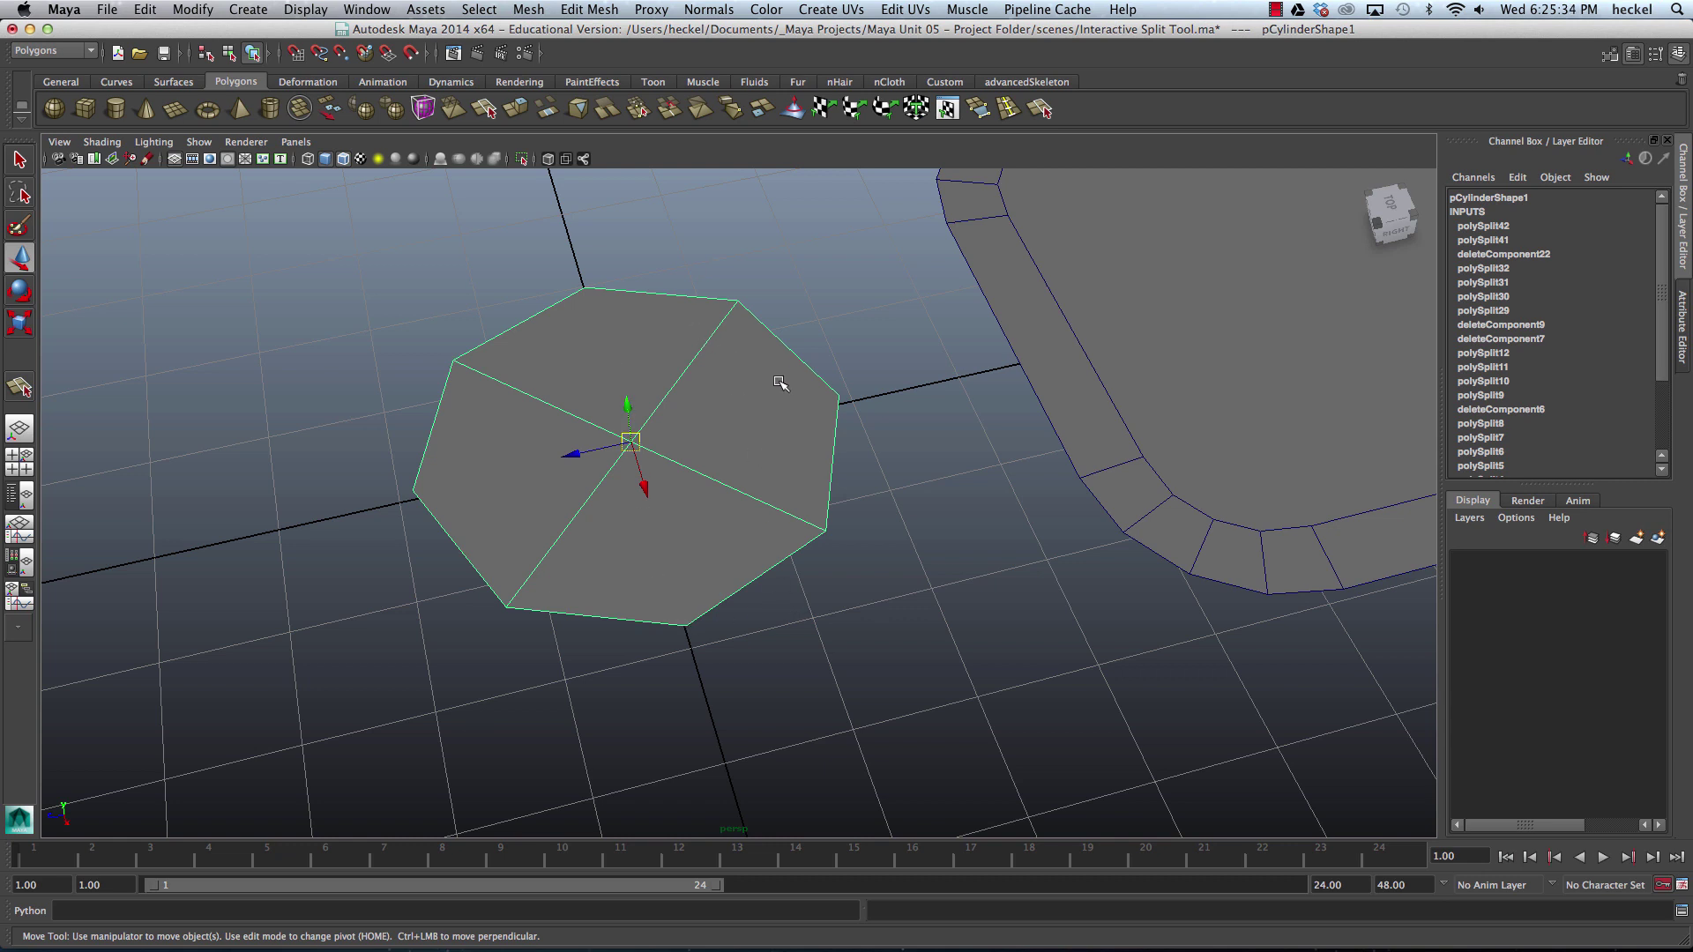
{"action": "left_click", "coordinate": [876, 427]}
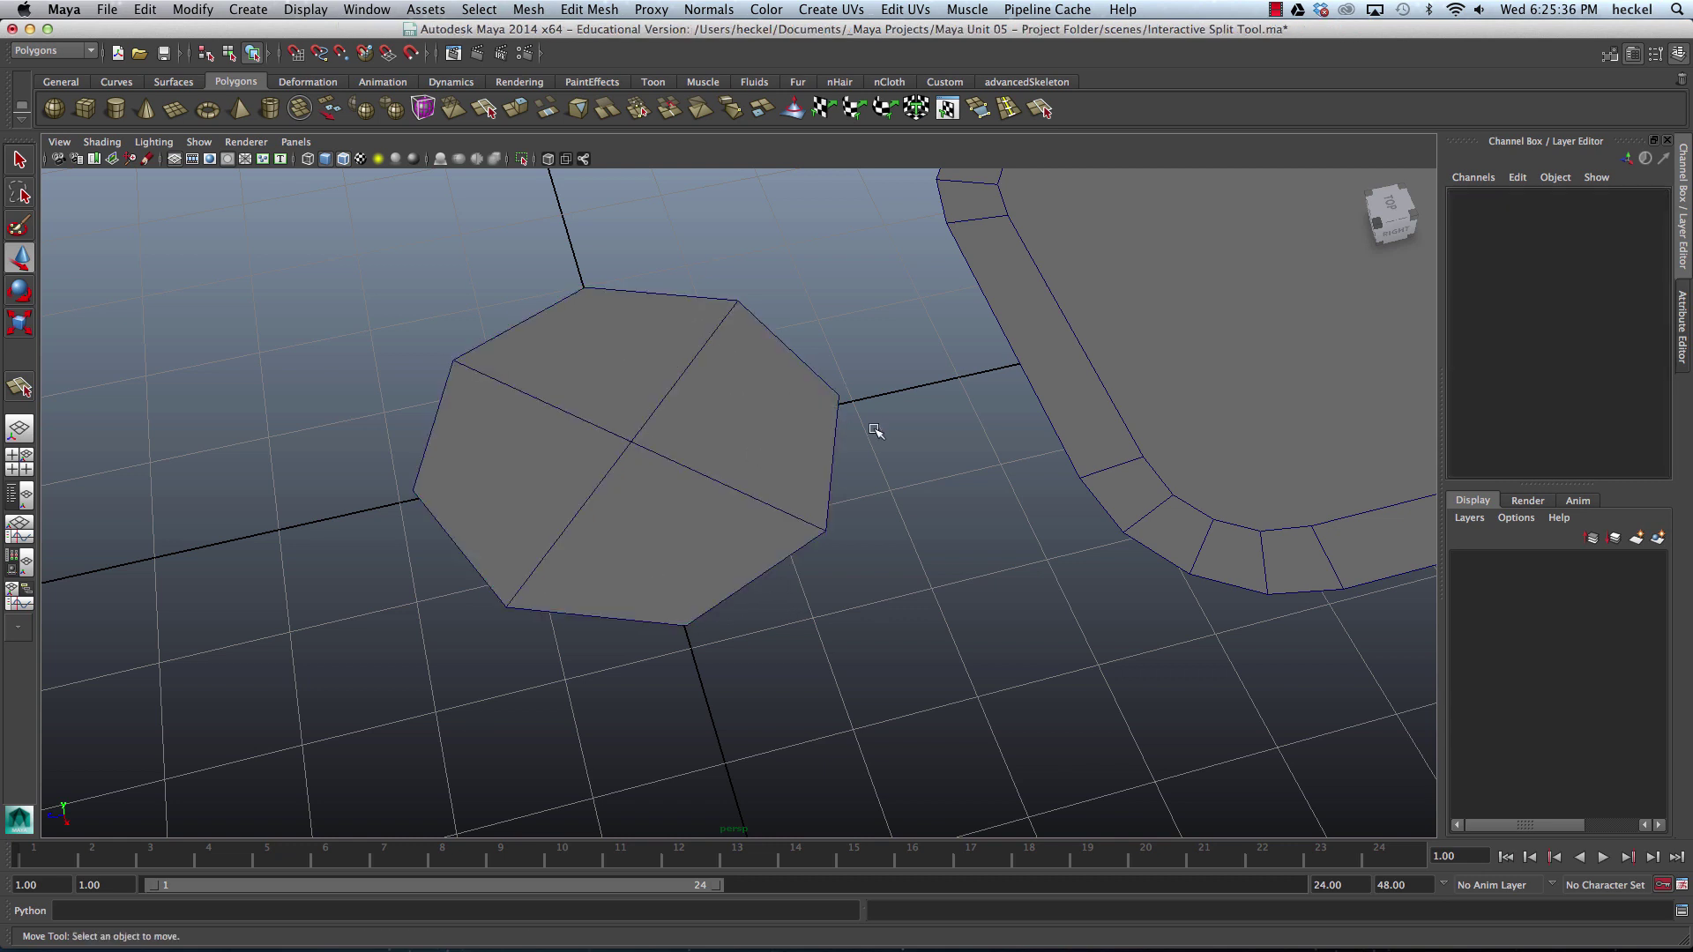
- Split the large inner face of rounded pCube1 with the Interactive Split Tool, joining the left-end vertices of its far and near inner edges
{"action": "scroll", "coordinate": [855, 397], "scroll_direction": "down", "scroll_amount": 3}
{"action": "middle_click_drag", "start_coordinate": [854, 397], "coordinate": [836, 489], "text": "alt"}
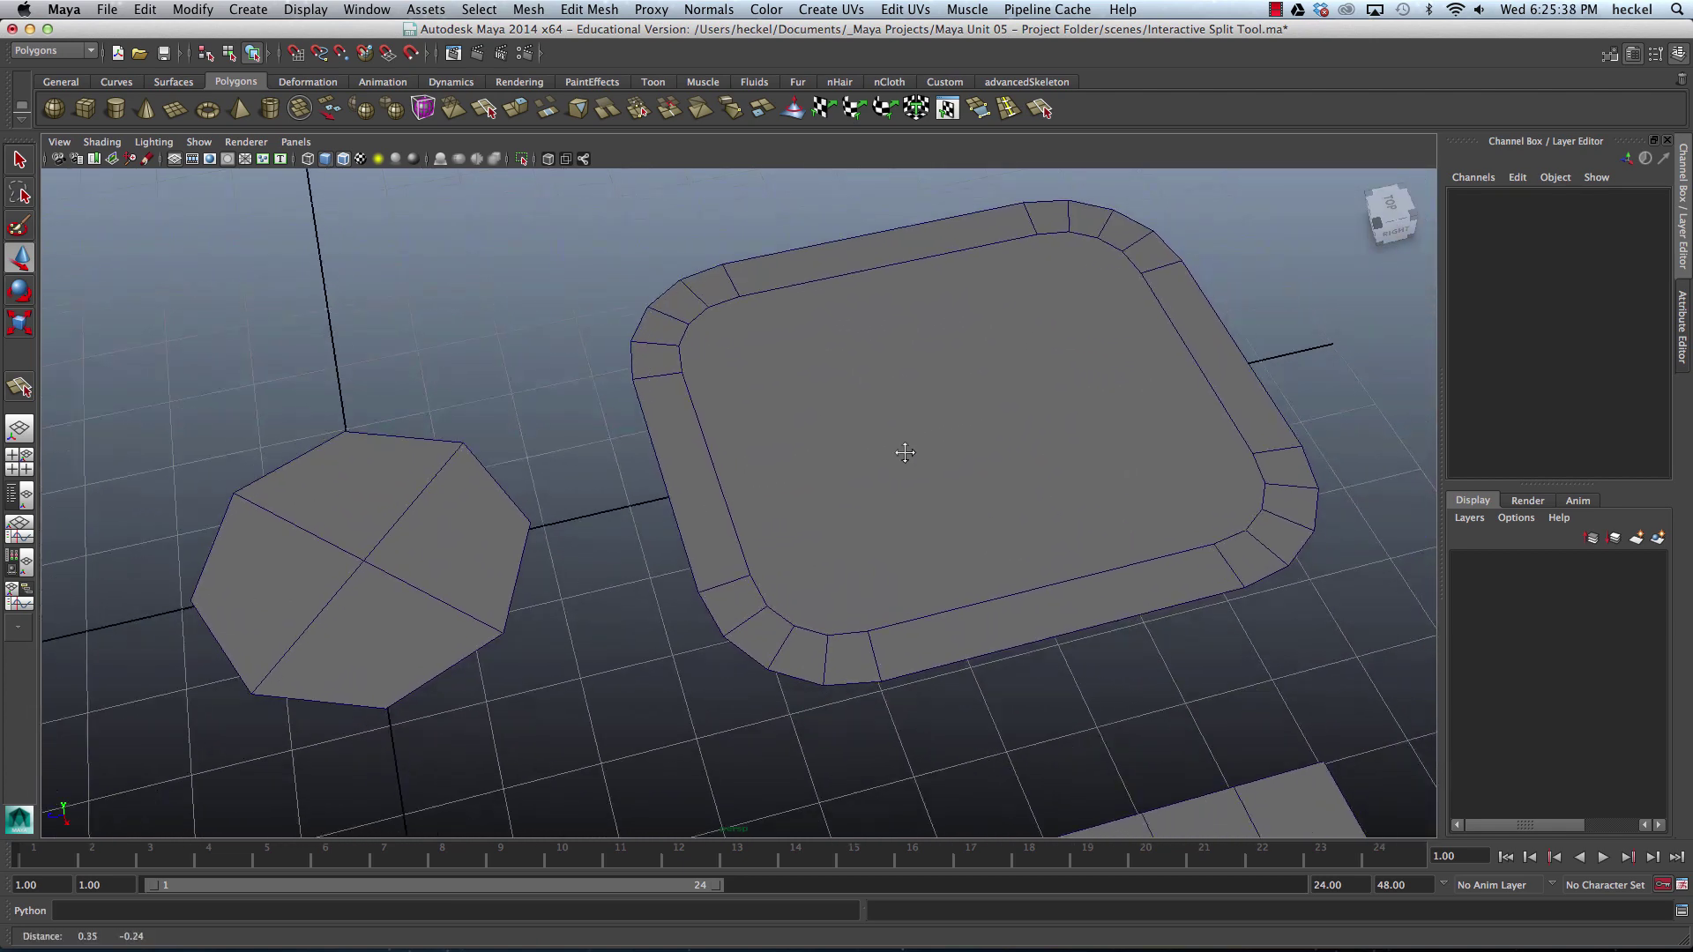
{"action": "scroll", "coordinate": [906, 446], "scroll_direction": "down", "scroll_amount": 3}
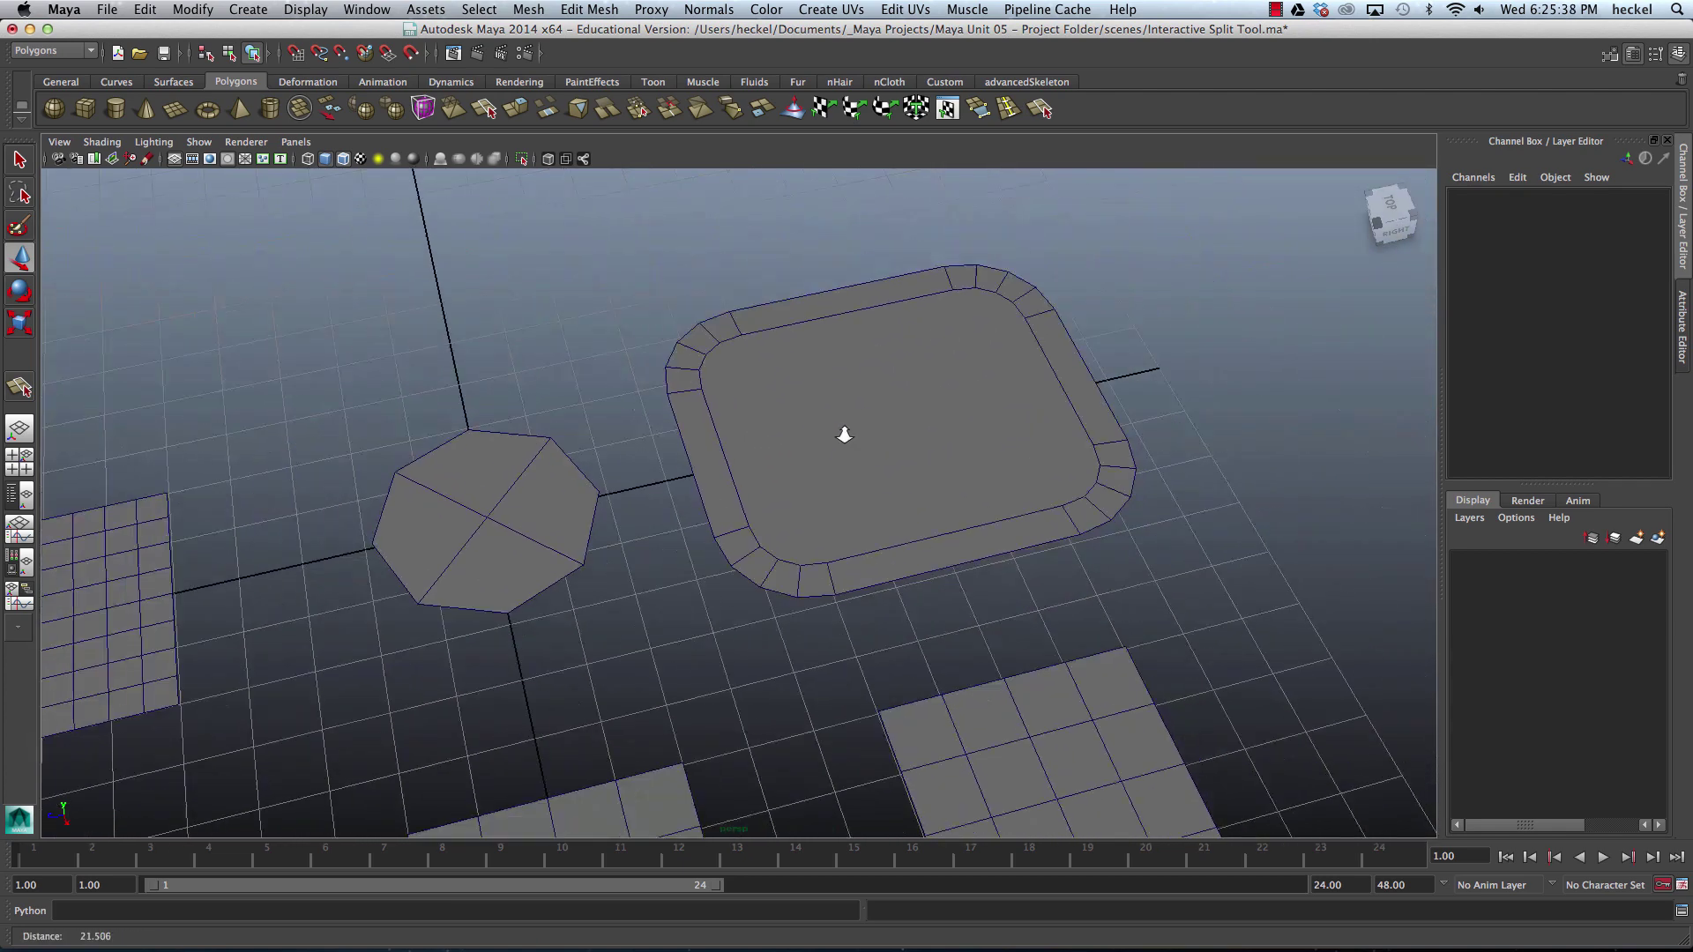
{"action": "scroll", "coordinate": [843, 435], "scroll_direction": "up", "scroll_amount": 5}
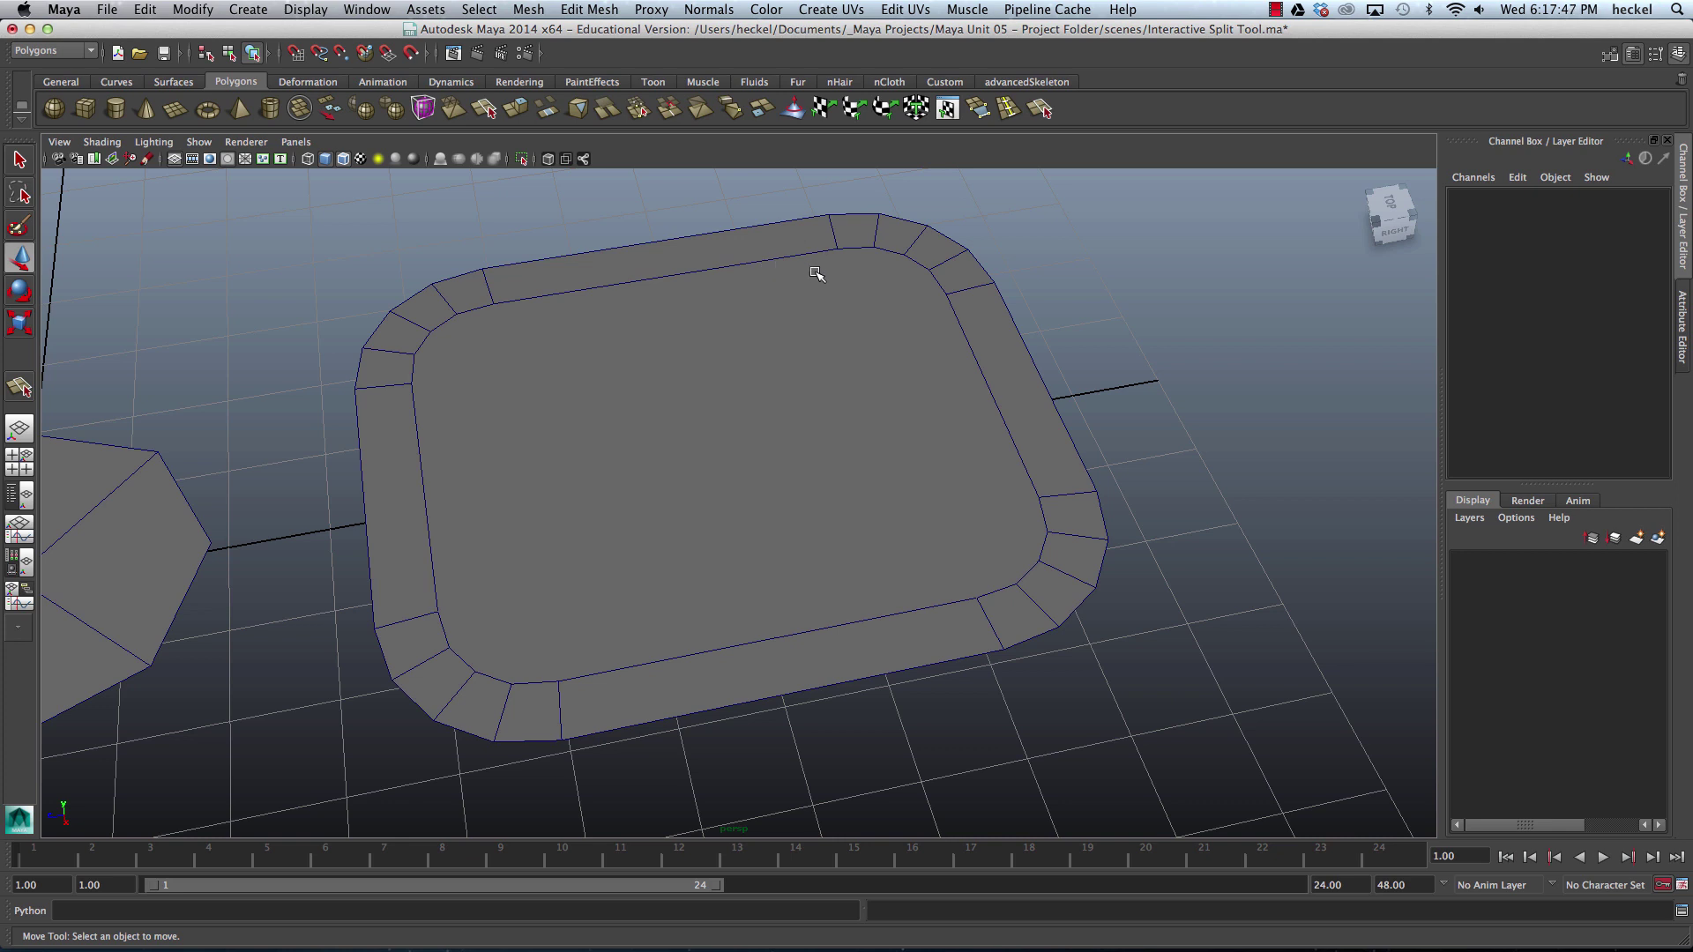
{"action": "left_click", "coordinate": [606, 10]}
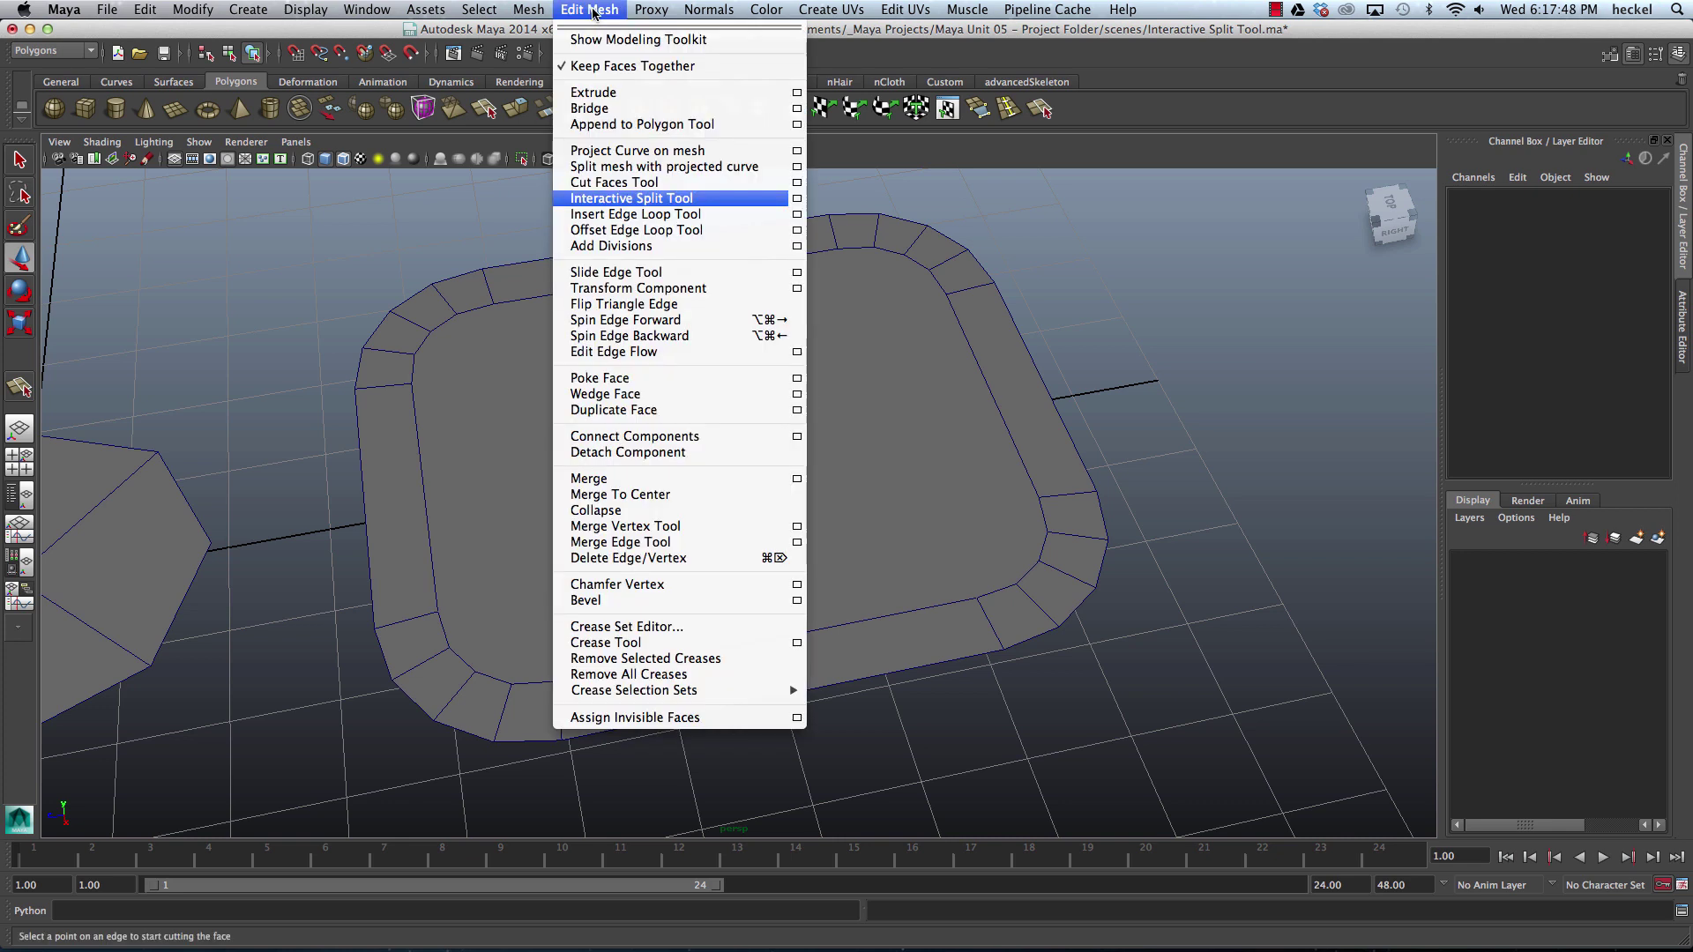
{"action": "left_click", "coordinate": [660, 199]}
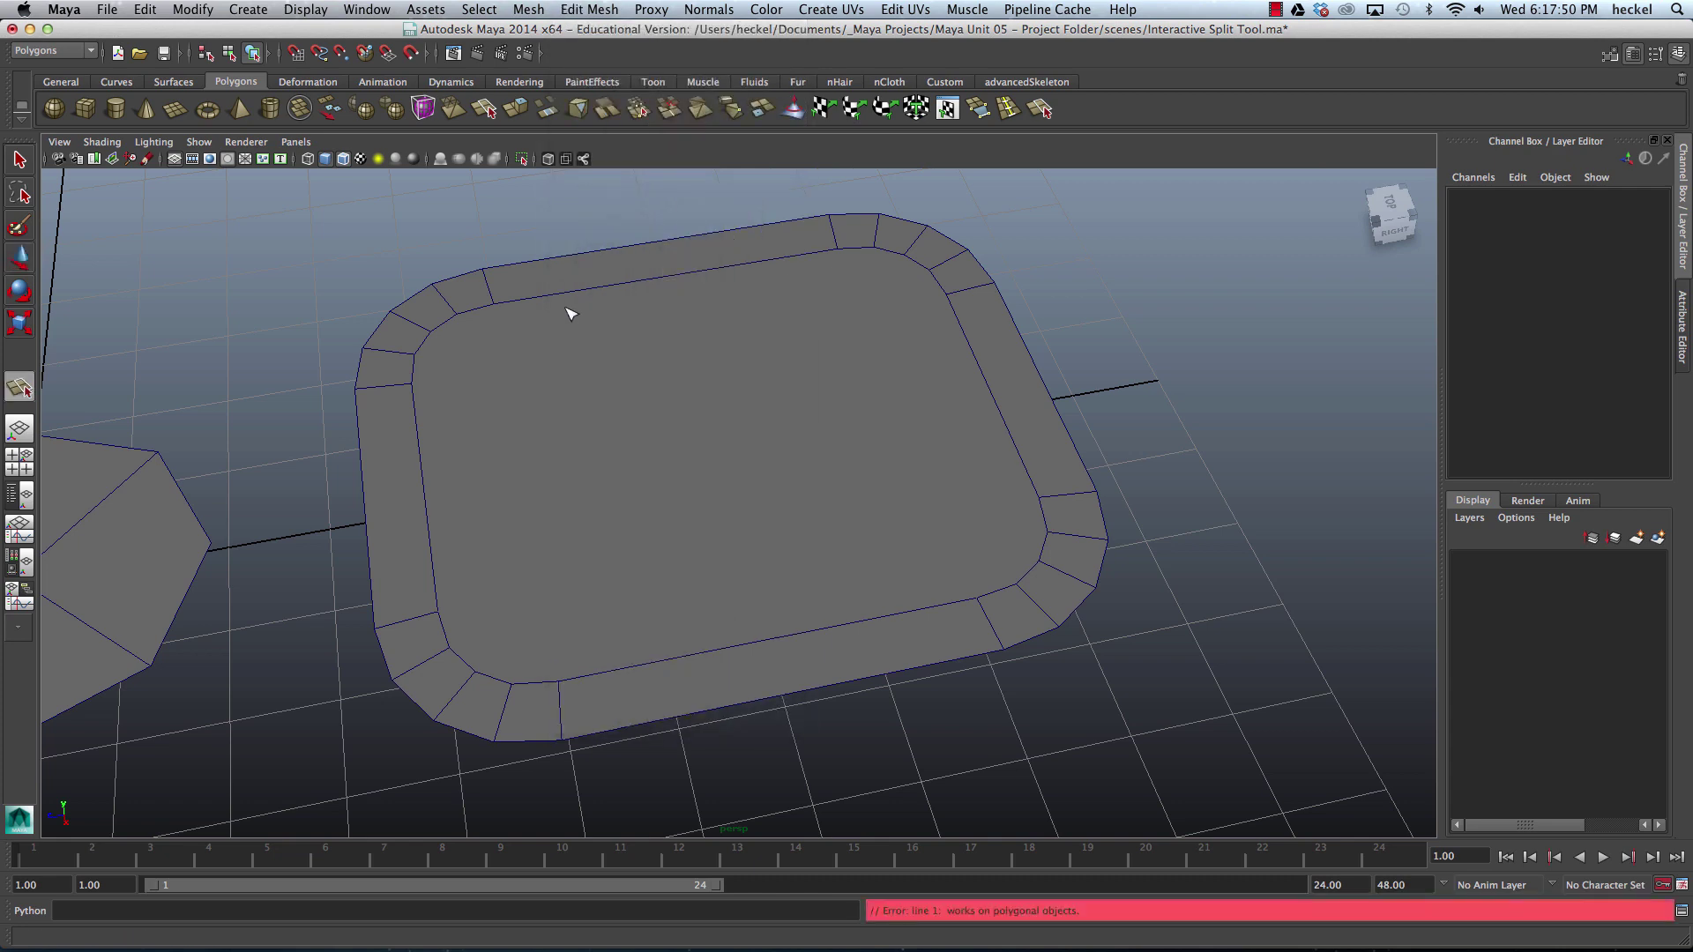
{"action": "left_click", "coordinate": [518, 307]}
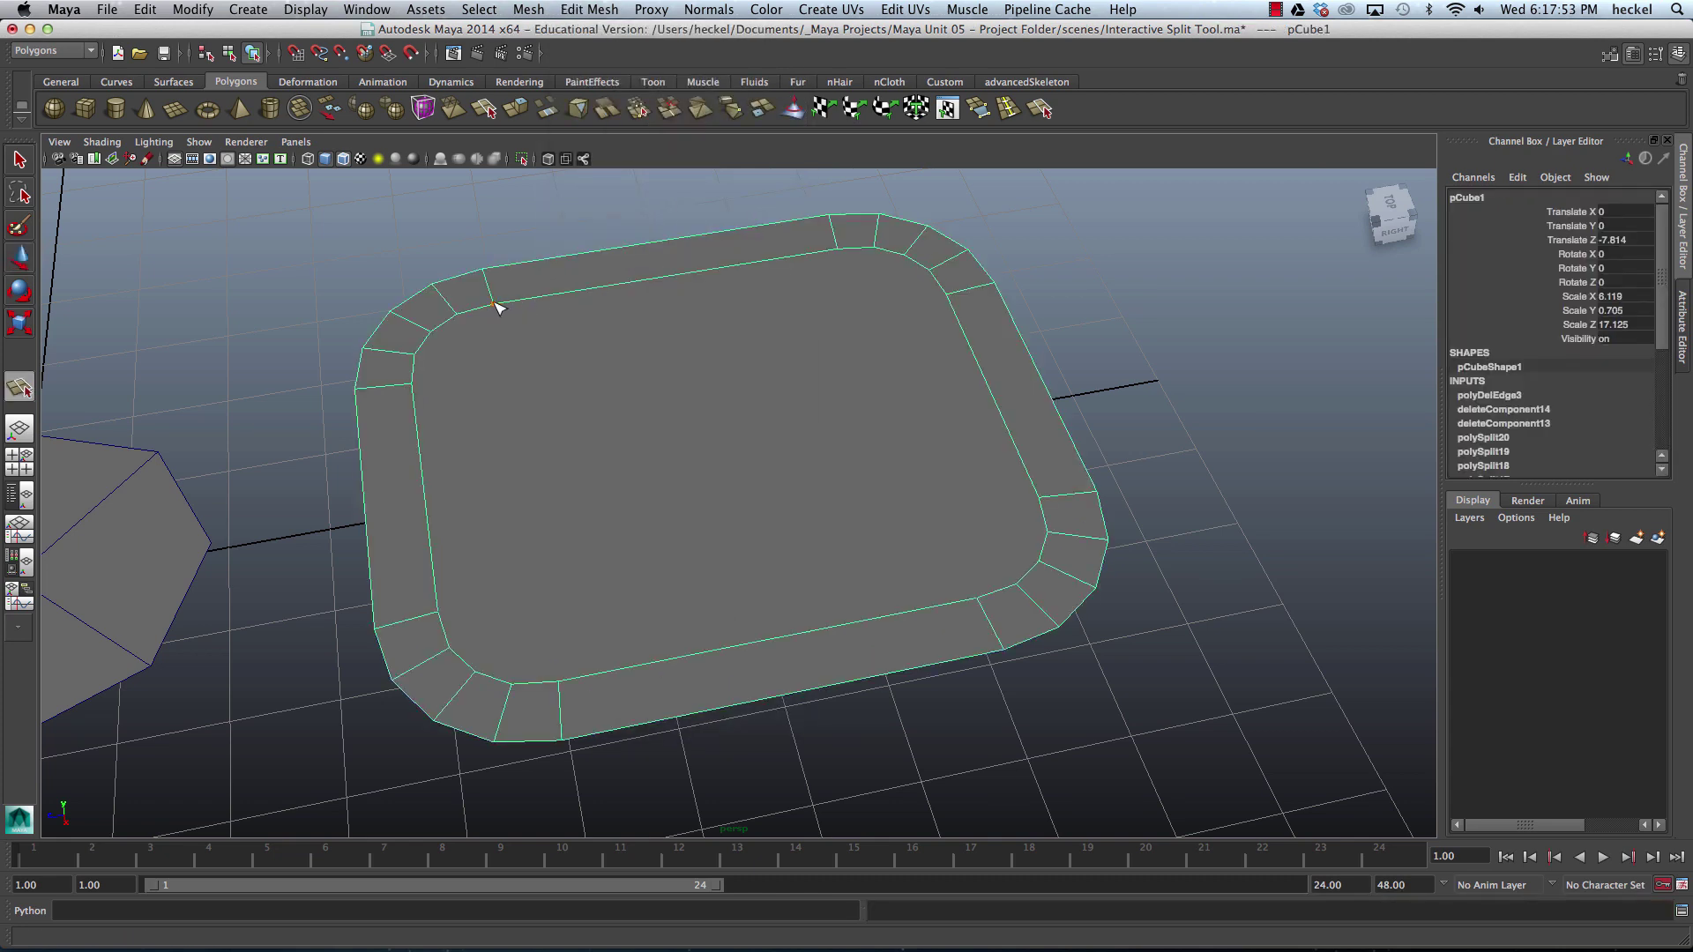
{"action": "left_click", "coordinate": [493, 304]}
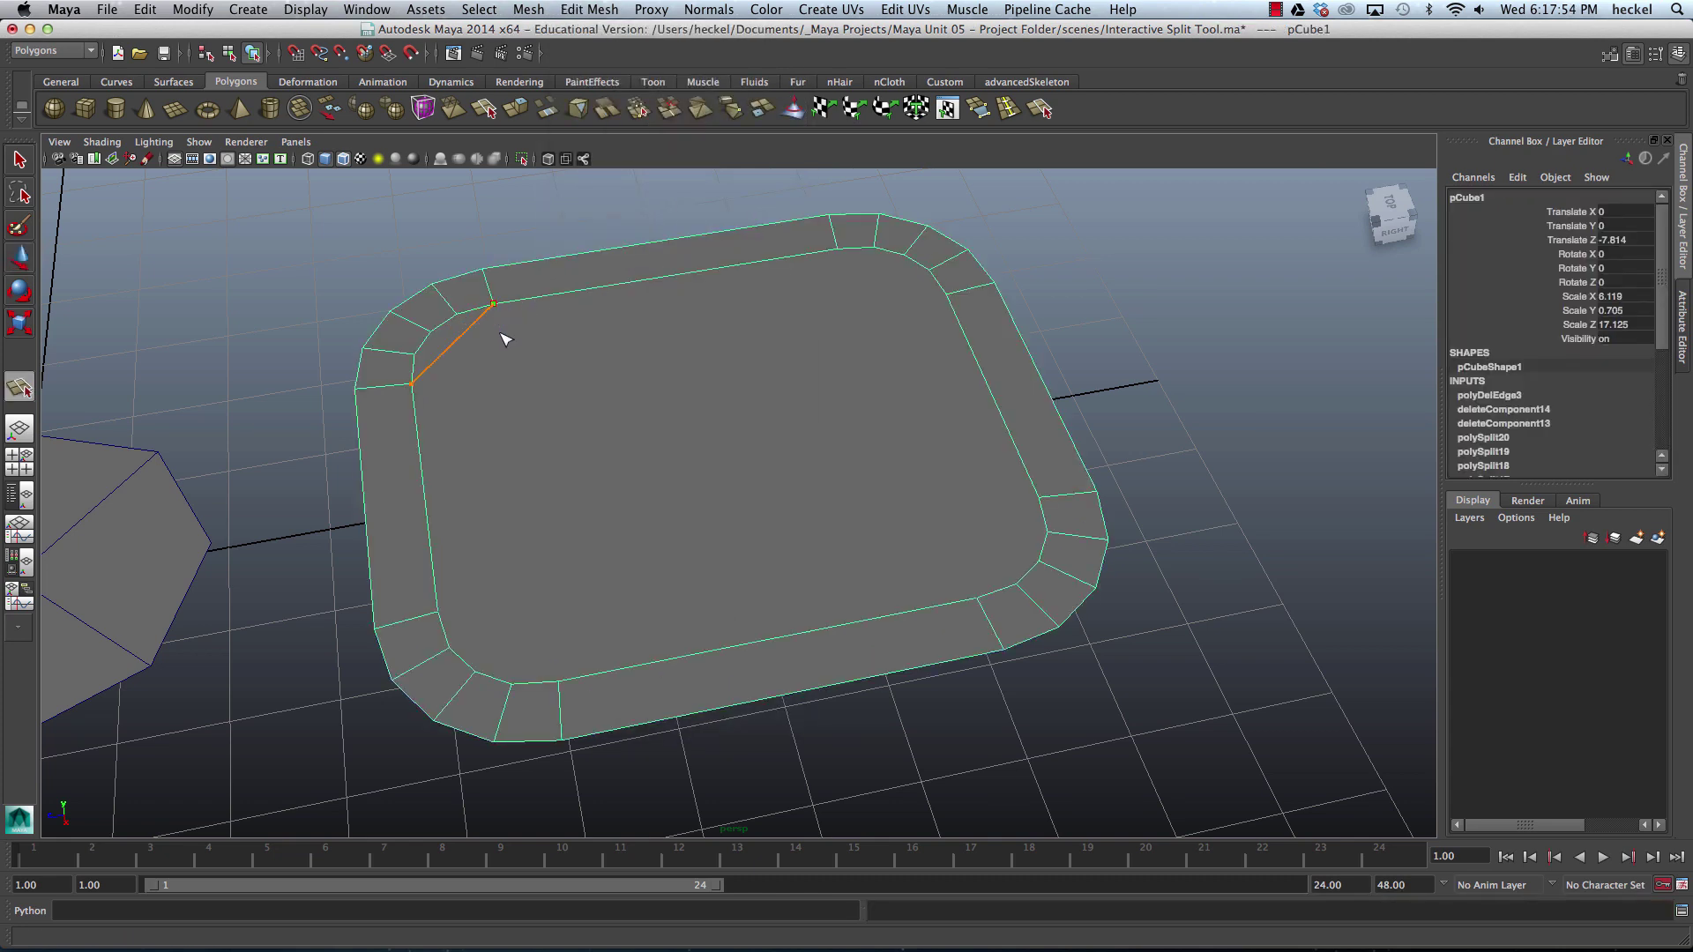
{"action": "left_click", "coordinate": [562, 691]}
{"action": "key", "text": "Return"}
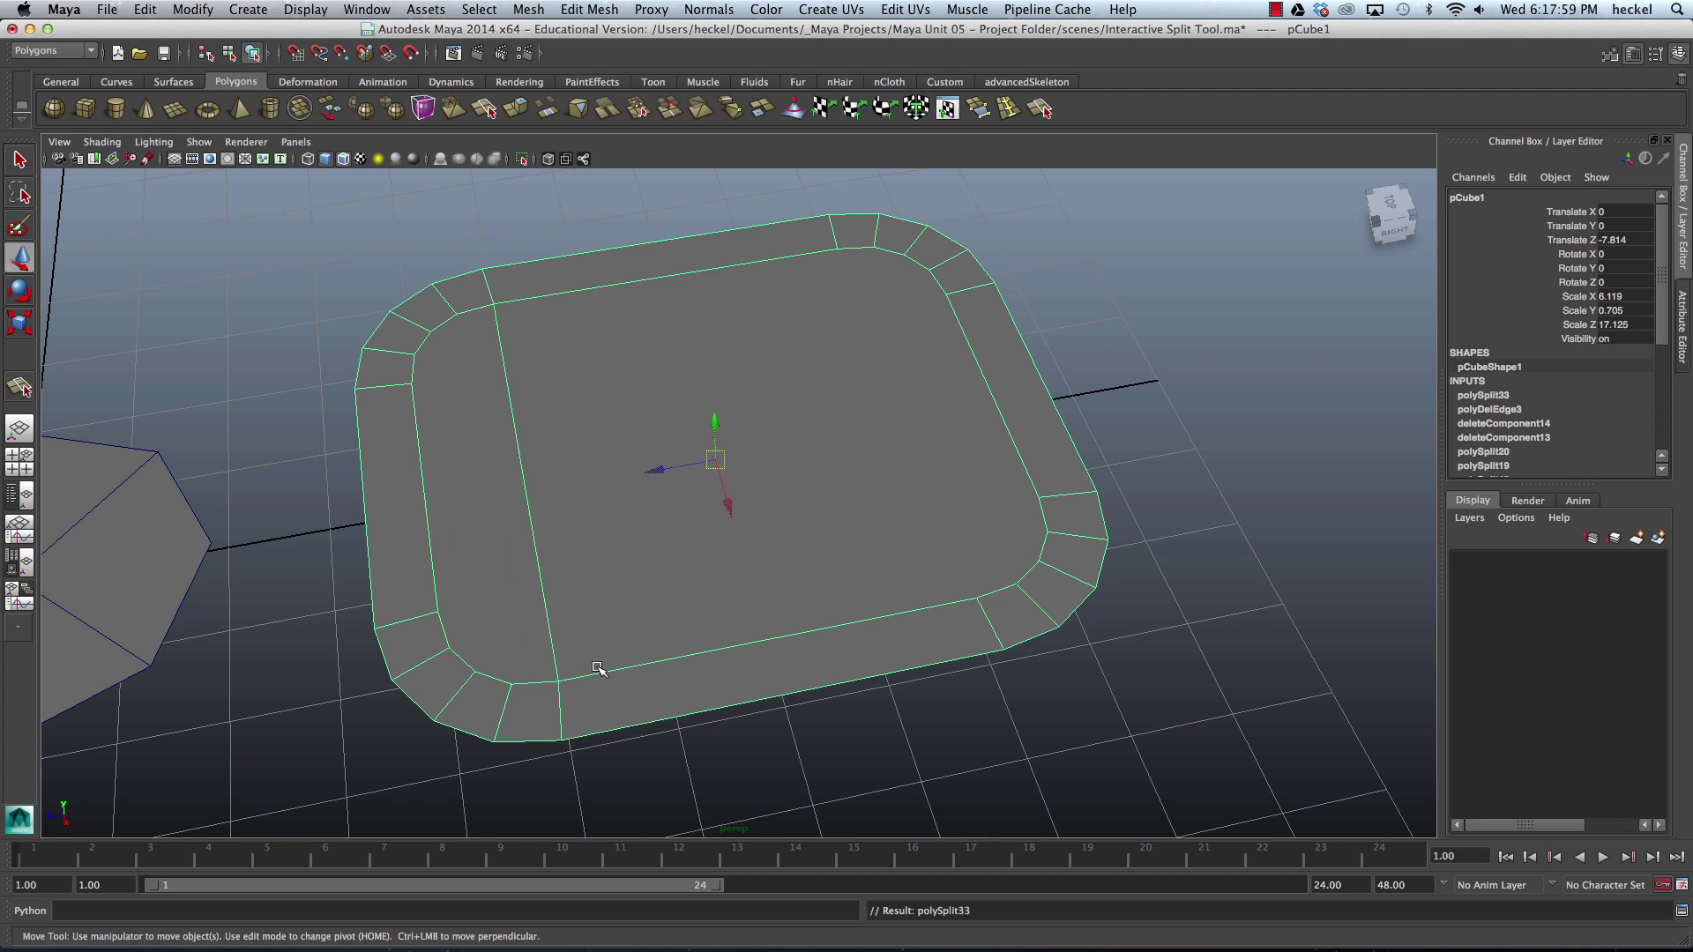
- Add a second Interactive Split cut across pCube1's inner face, joining the right-end vertices of its far and near inner edges
{"action": "key", "text": "y"}
{"action": "left_click", "coordinate": [838, 252]}
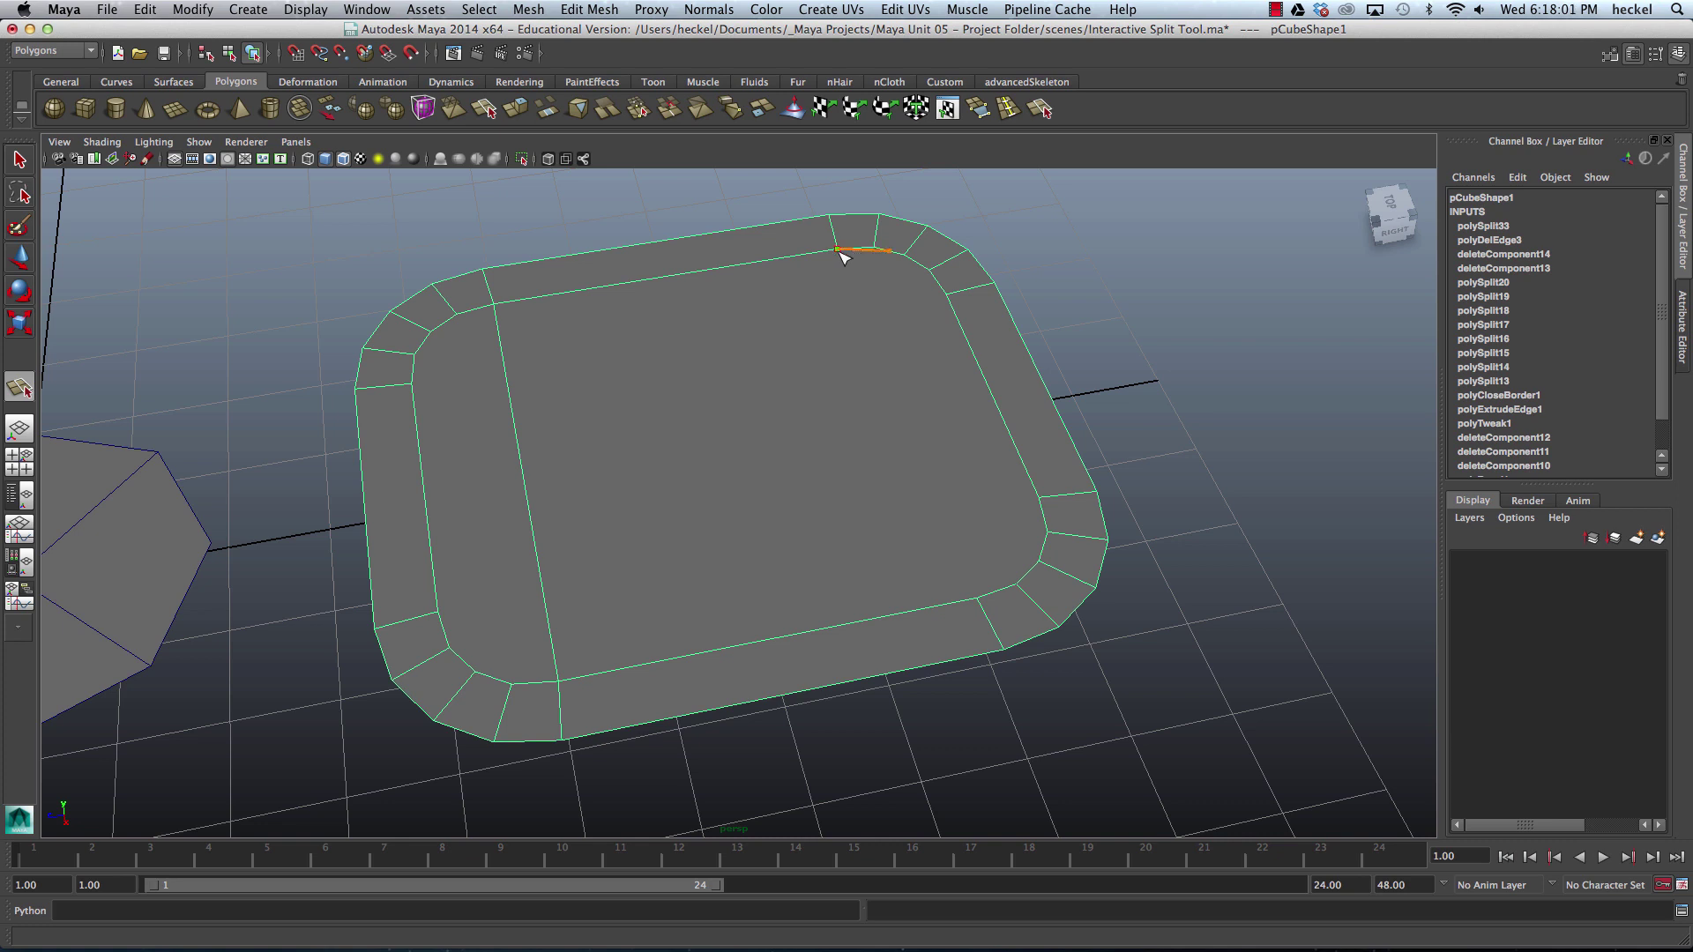
{"action": "left_click", "coordinate": [980, 600]}
{"action": "key", "text": "Return"}
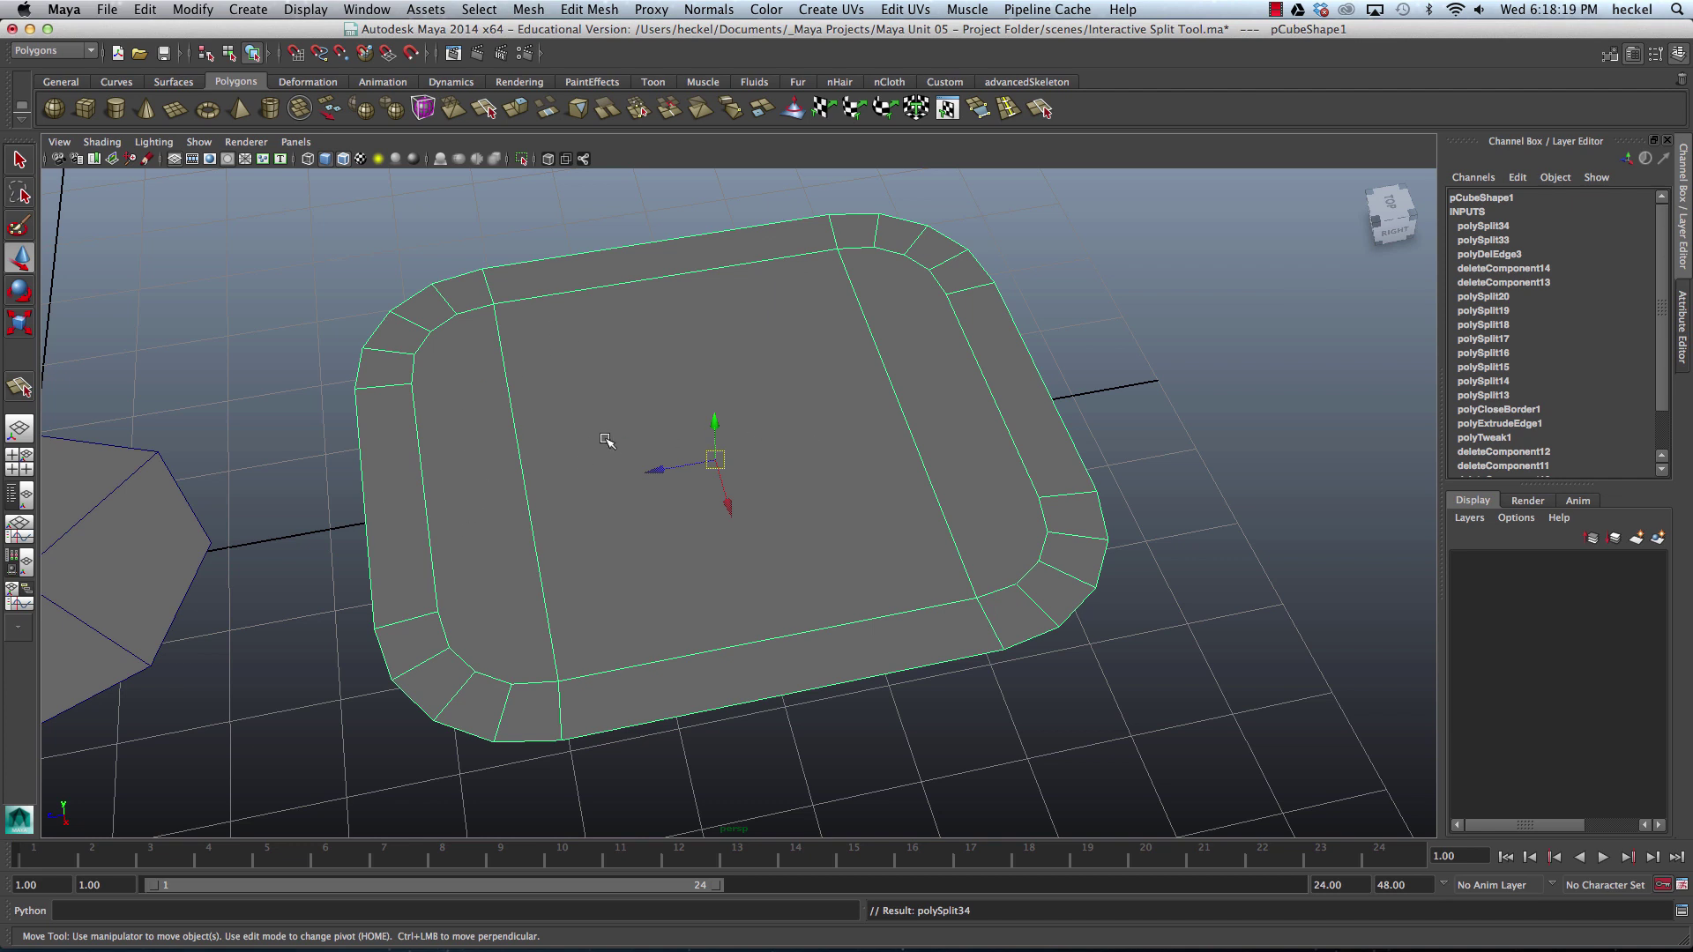
- Cut pCube1's inner face crosswise near its far side, joining the far-end vertices of the left and right inner edges
{"action": "key", "text": "y"}
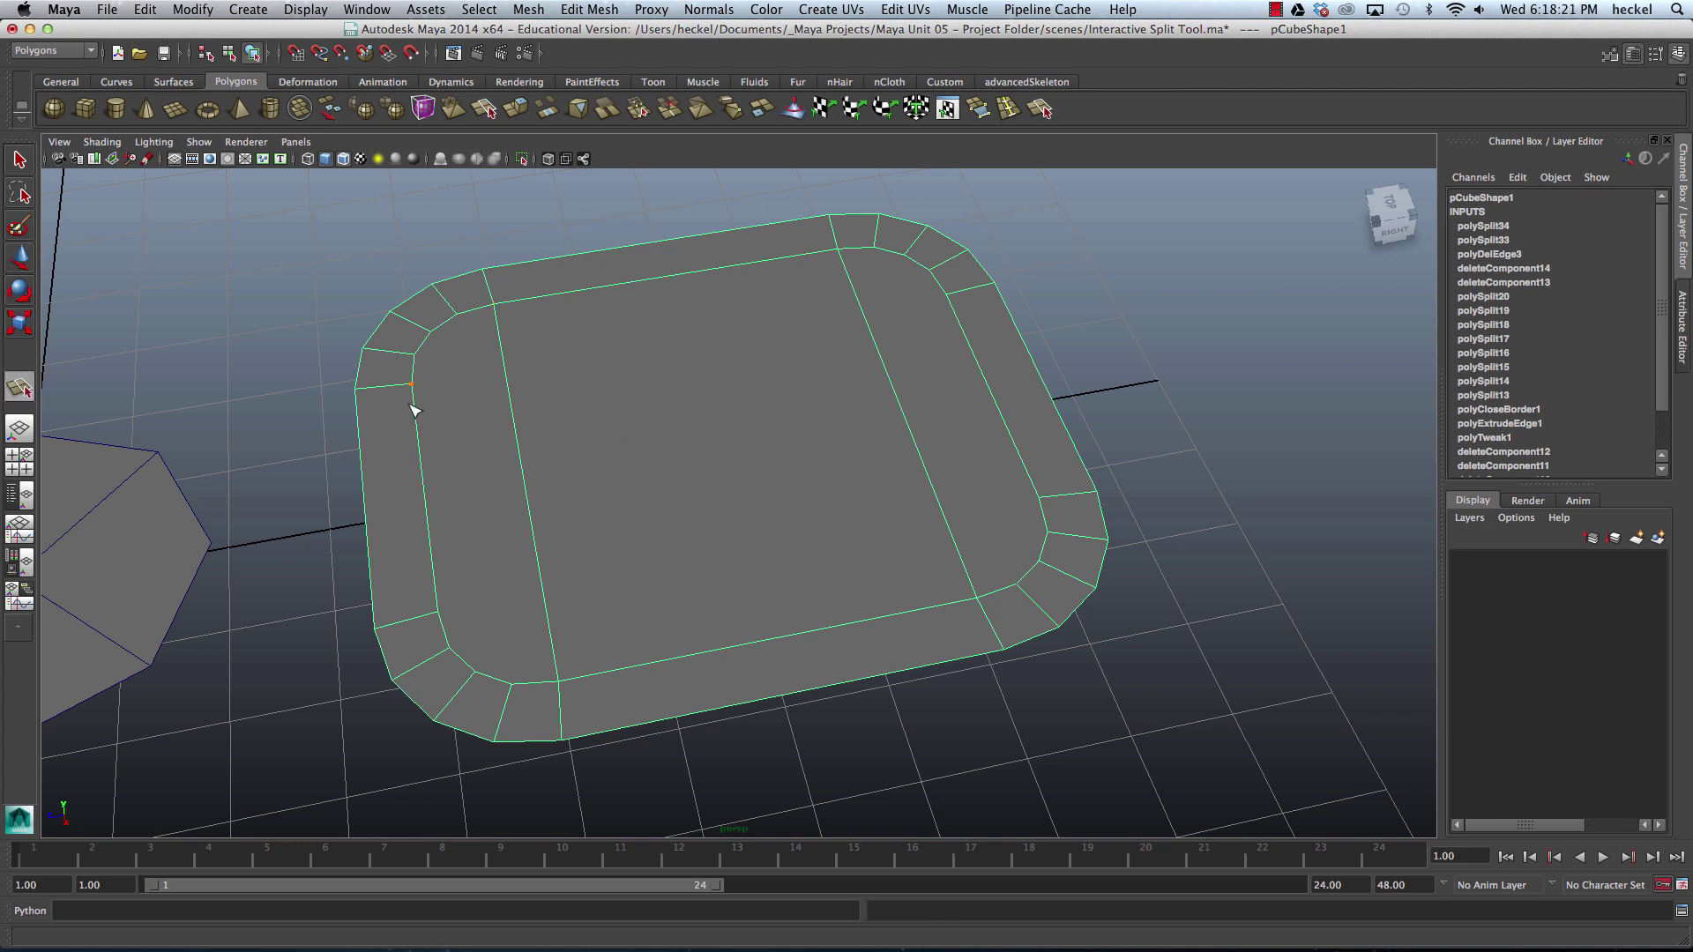
{"action": "left_click", "coordinate": [412, 386]}
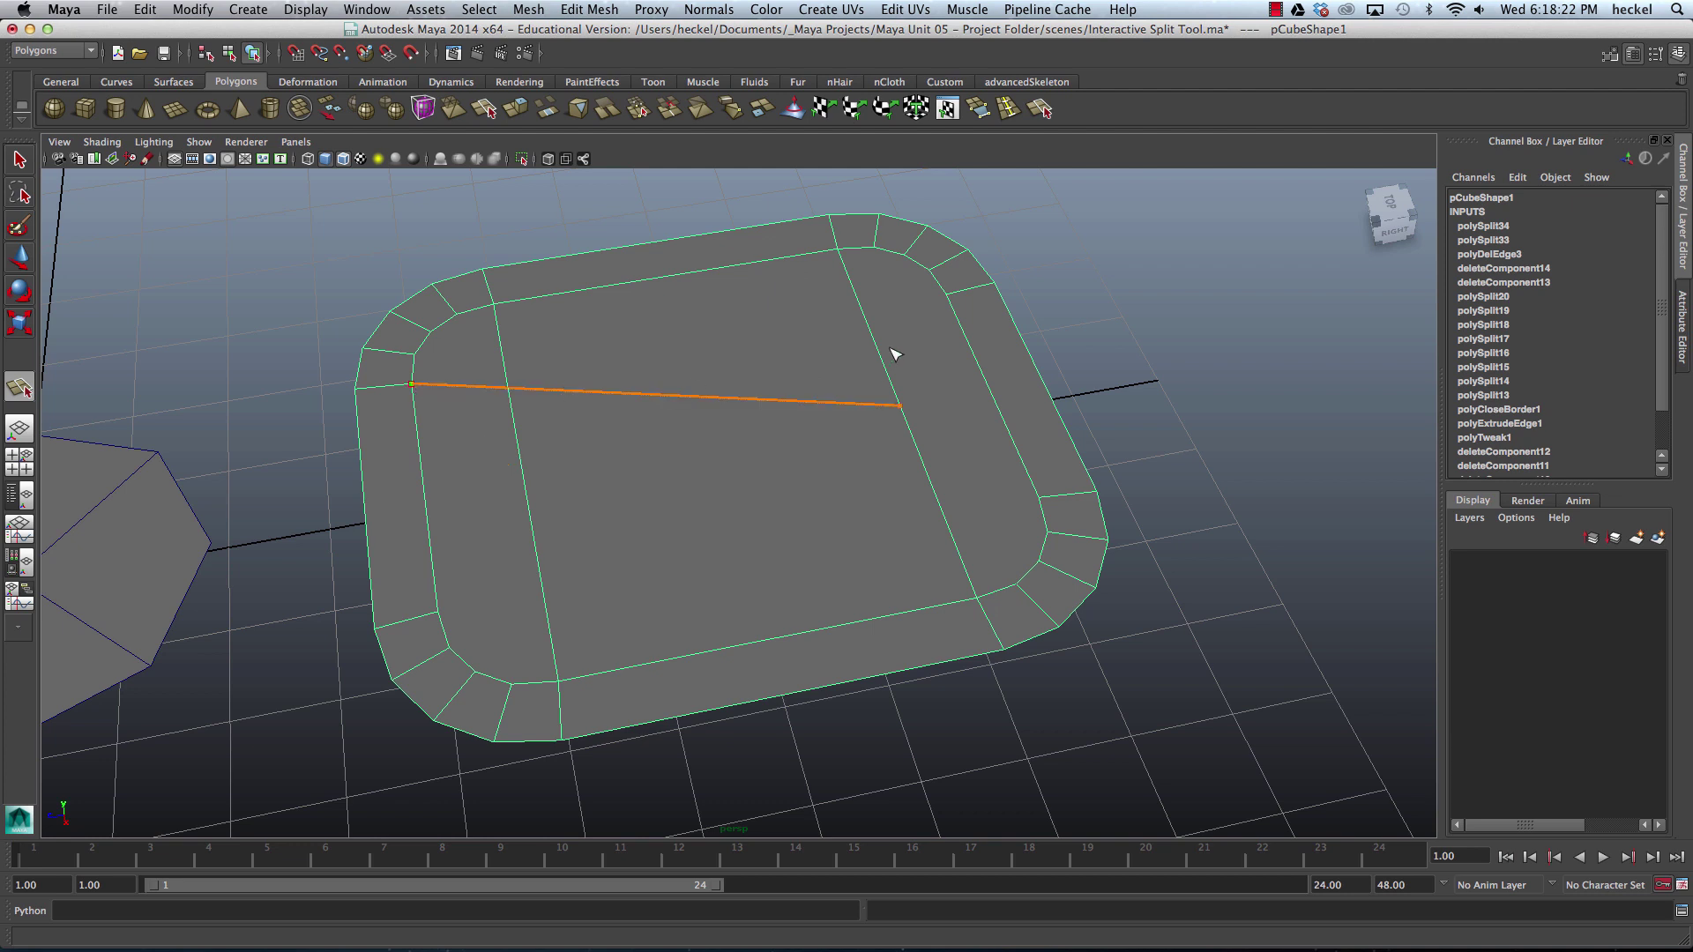
{"action": "left_click", "coordinate": [946, 295]}
{"action": "key", "text": "Return"}
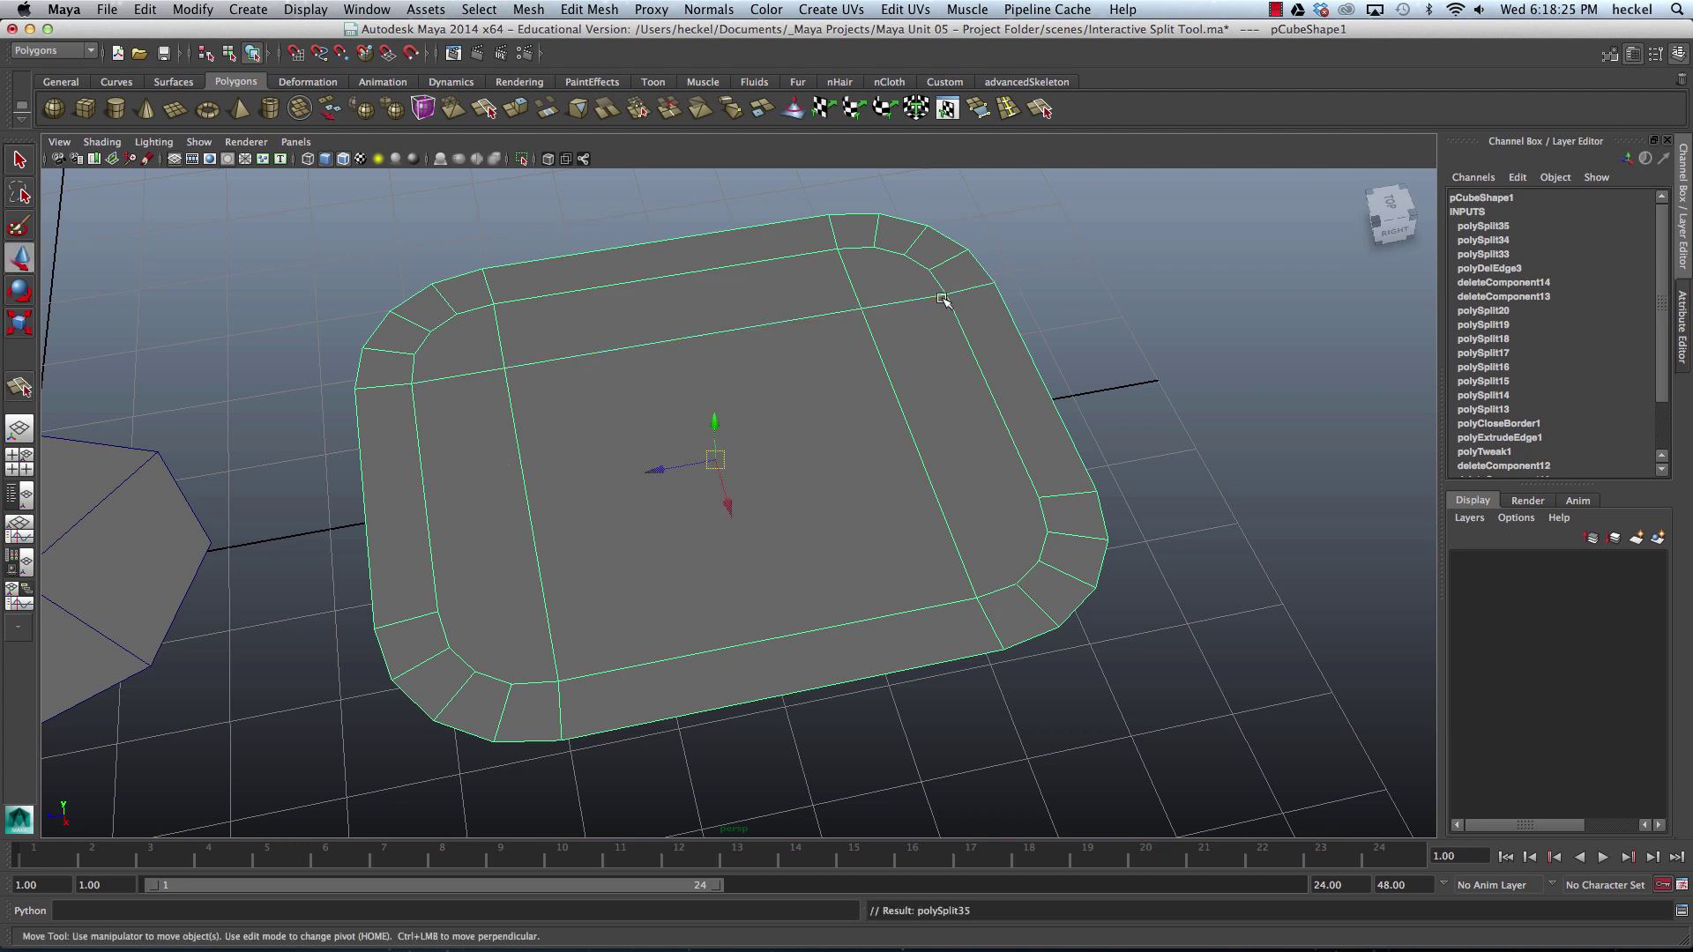
- Cut pCube1's inner face crosswise near its near side, joining the near-end vertices of the left and right inner edges
{"action": "key", "text": "y"}
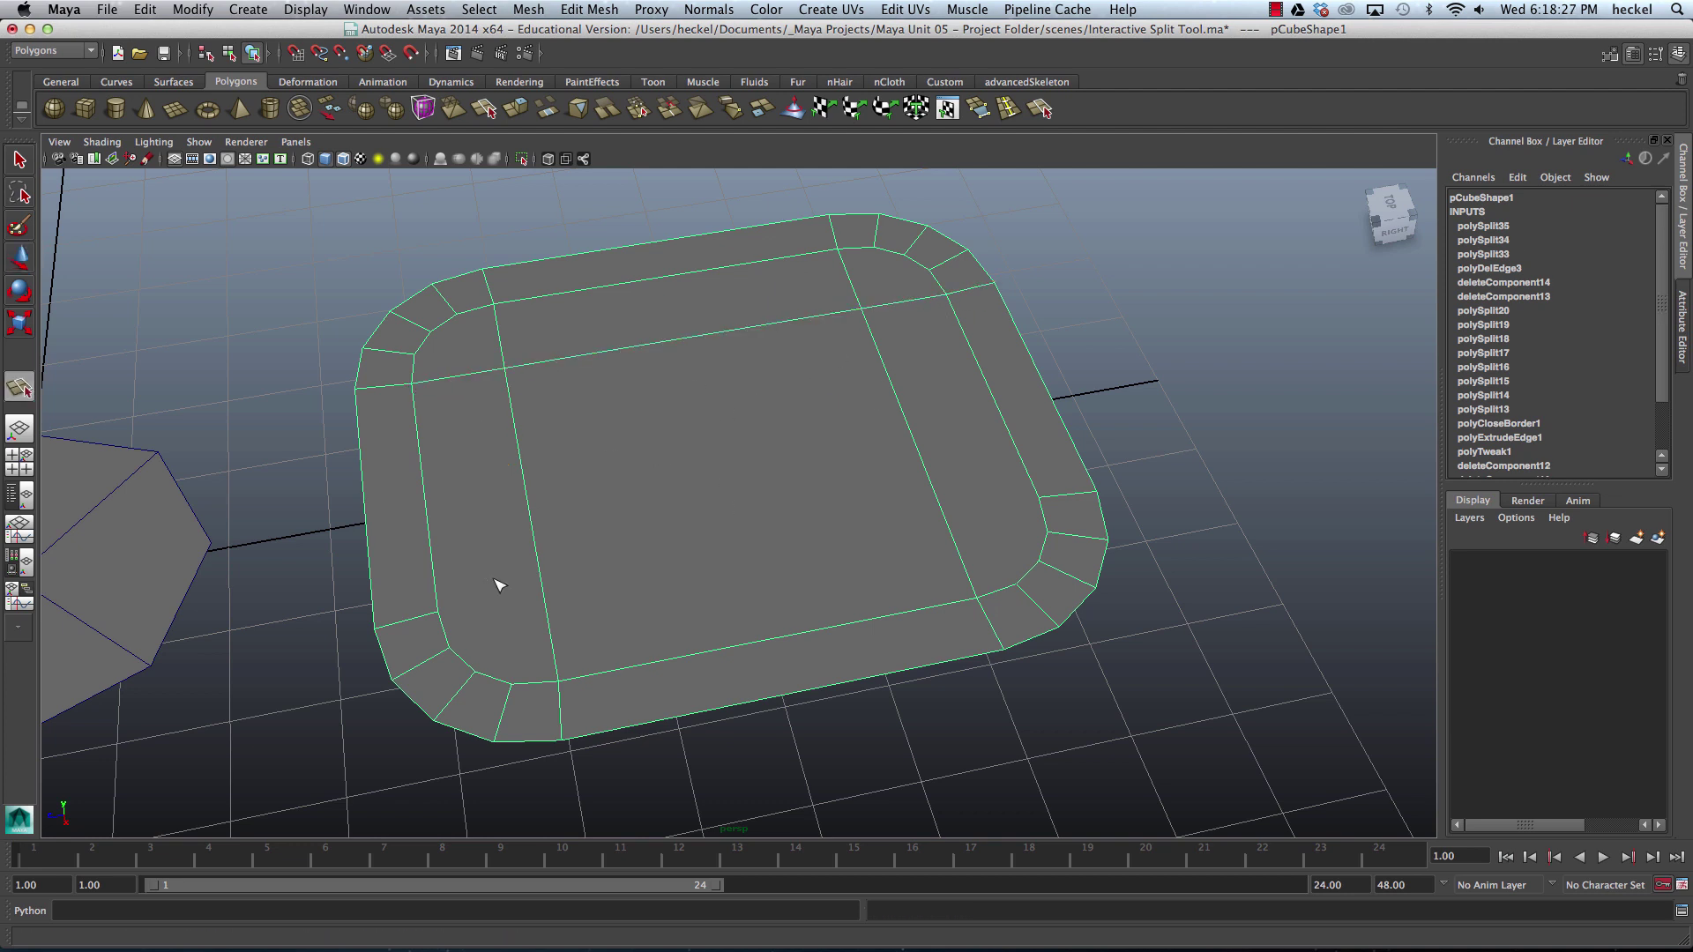
{"action": "left_click", "coordinate": [446, 608]}
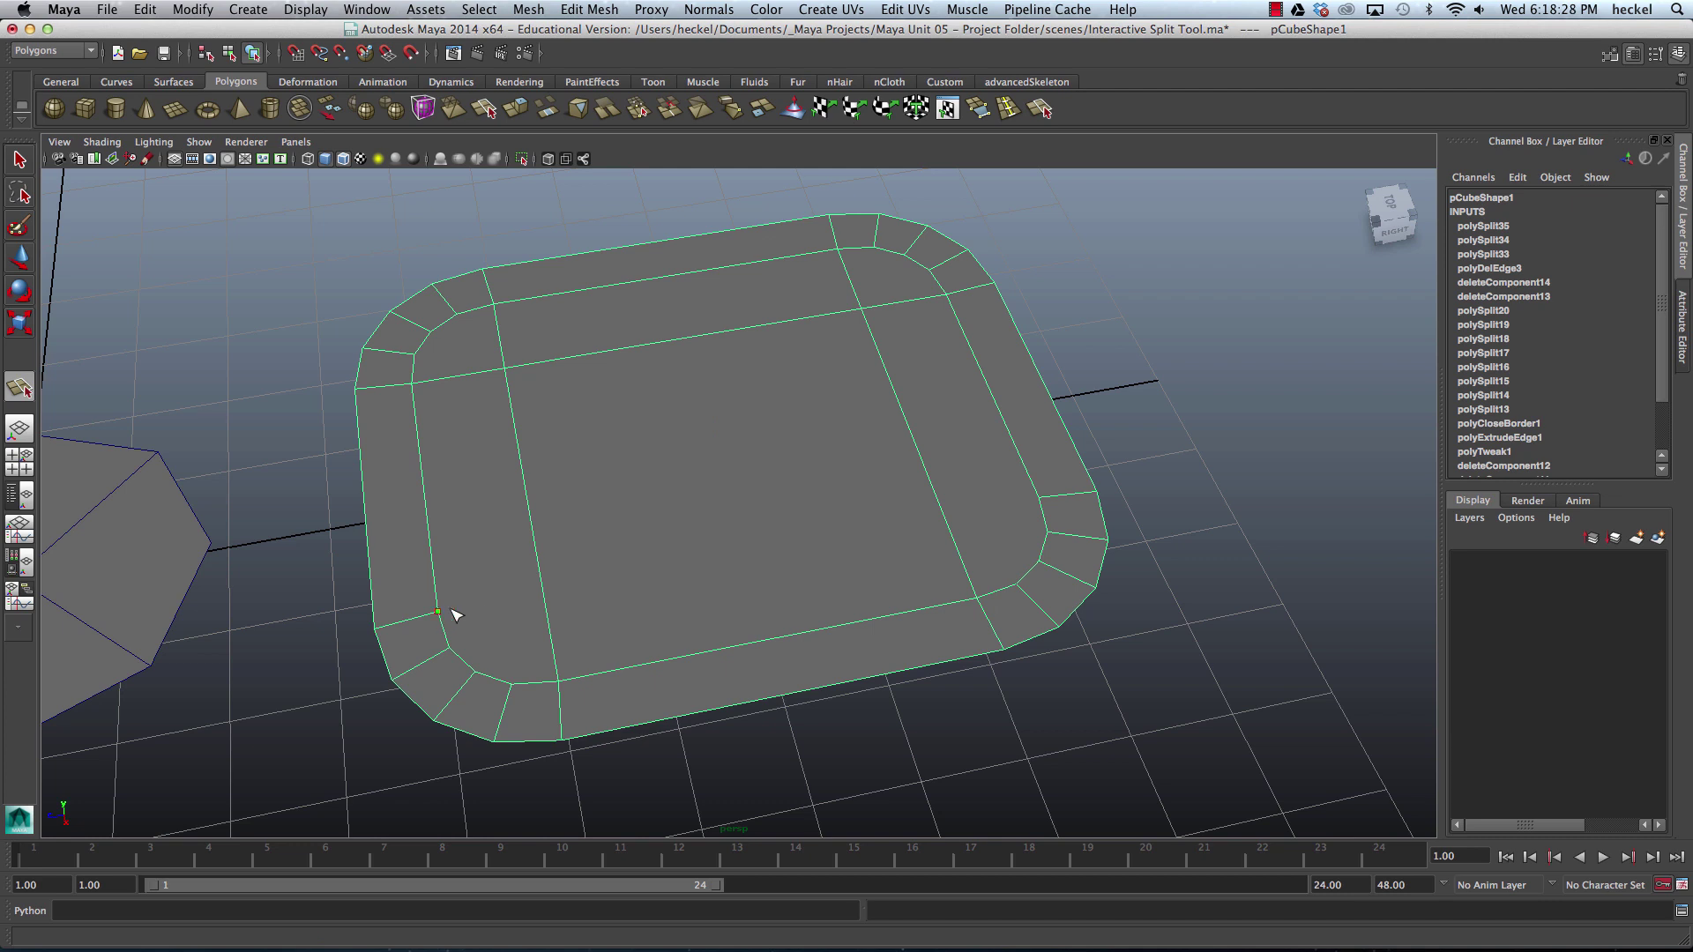
{"action": "left_click", "coordinate": [1040, 499]}
{"action": "key", "text": "Return"}
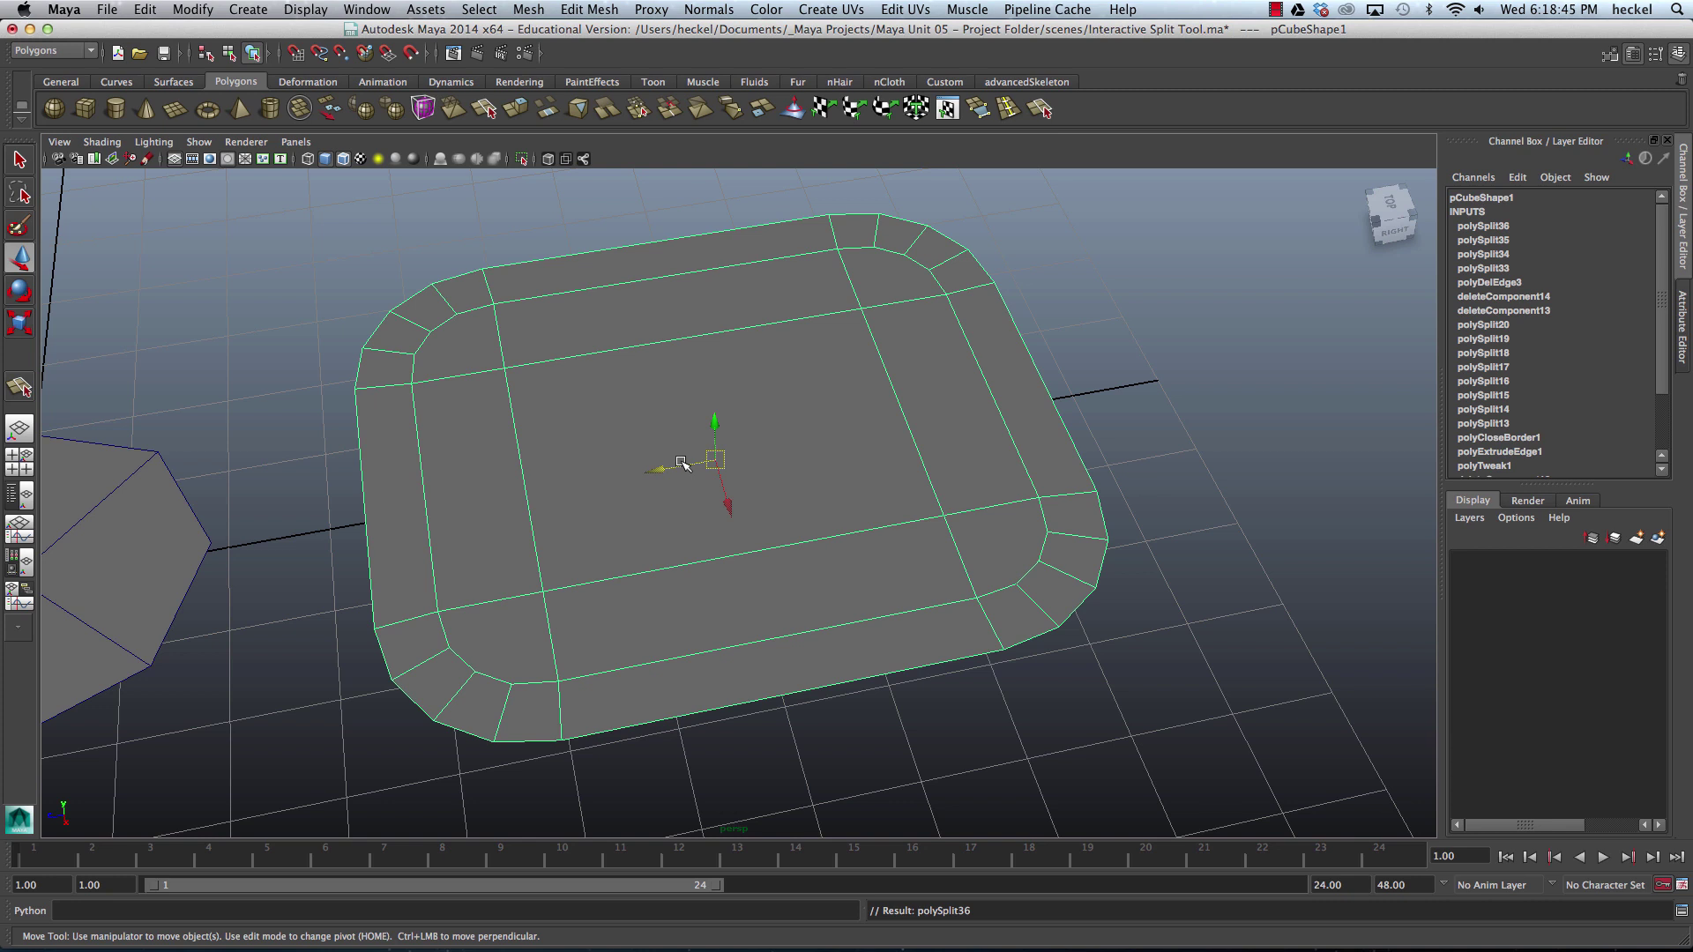
- Add a split just outside the left lengthwise cut, joining the neighbouring inner vertices of pCube1's far-left and near-left rounded corners
{"action": "key", "text": "y"}
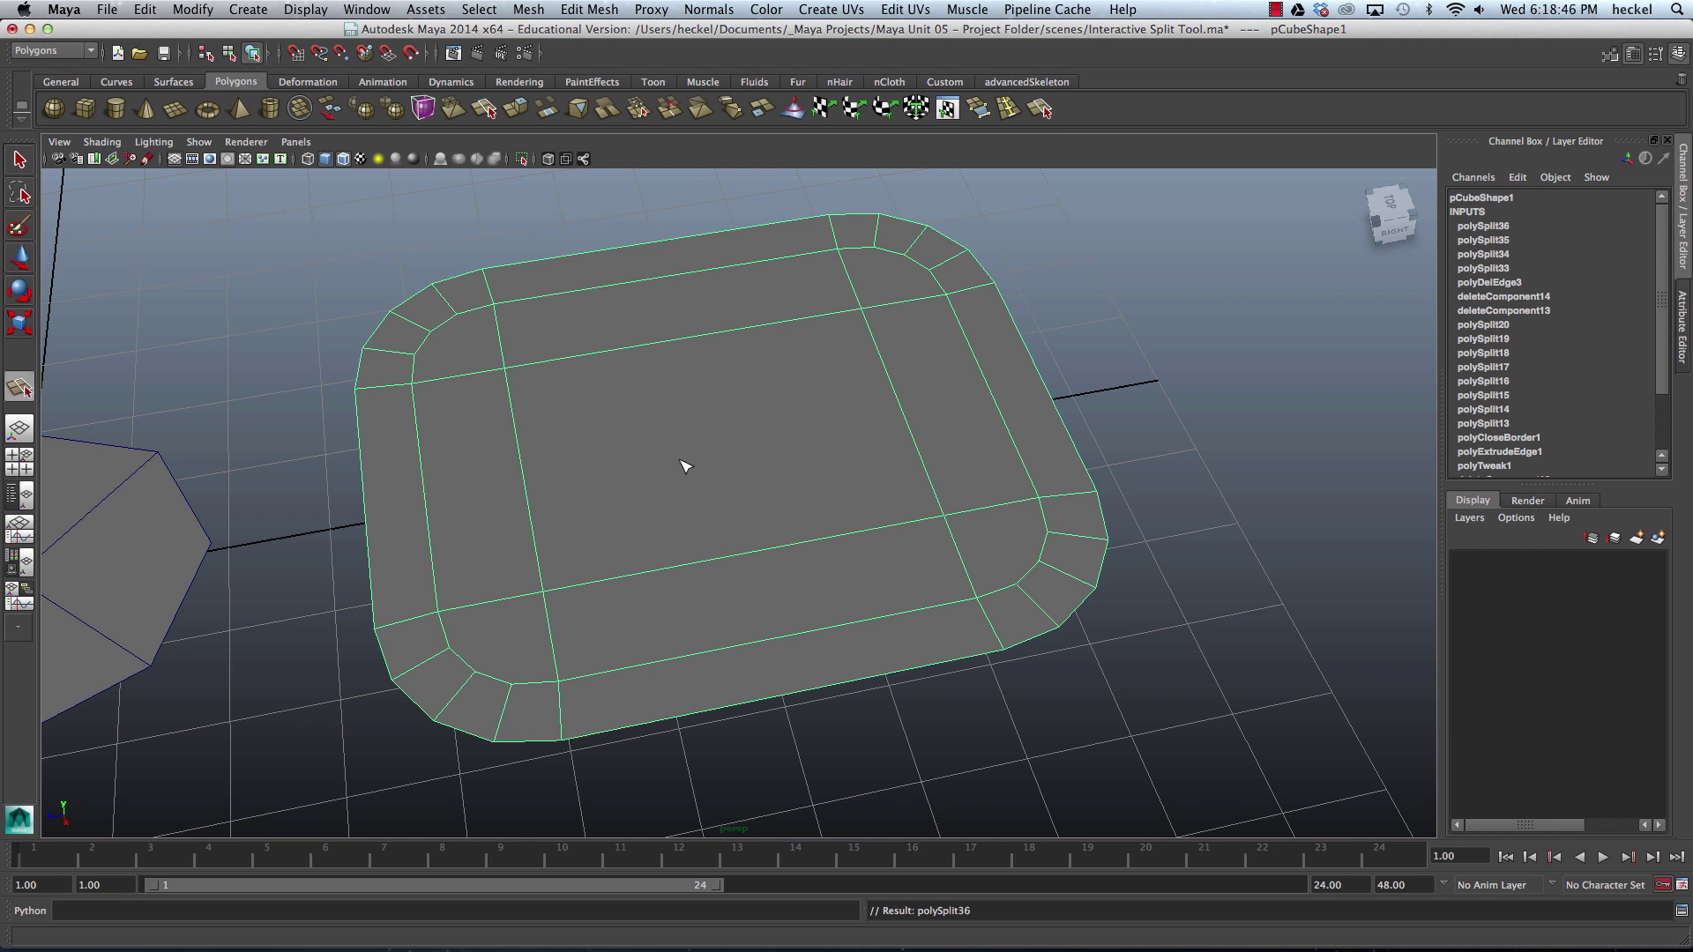
{"action": "left_click", "coordinate": [456, 315]}
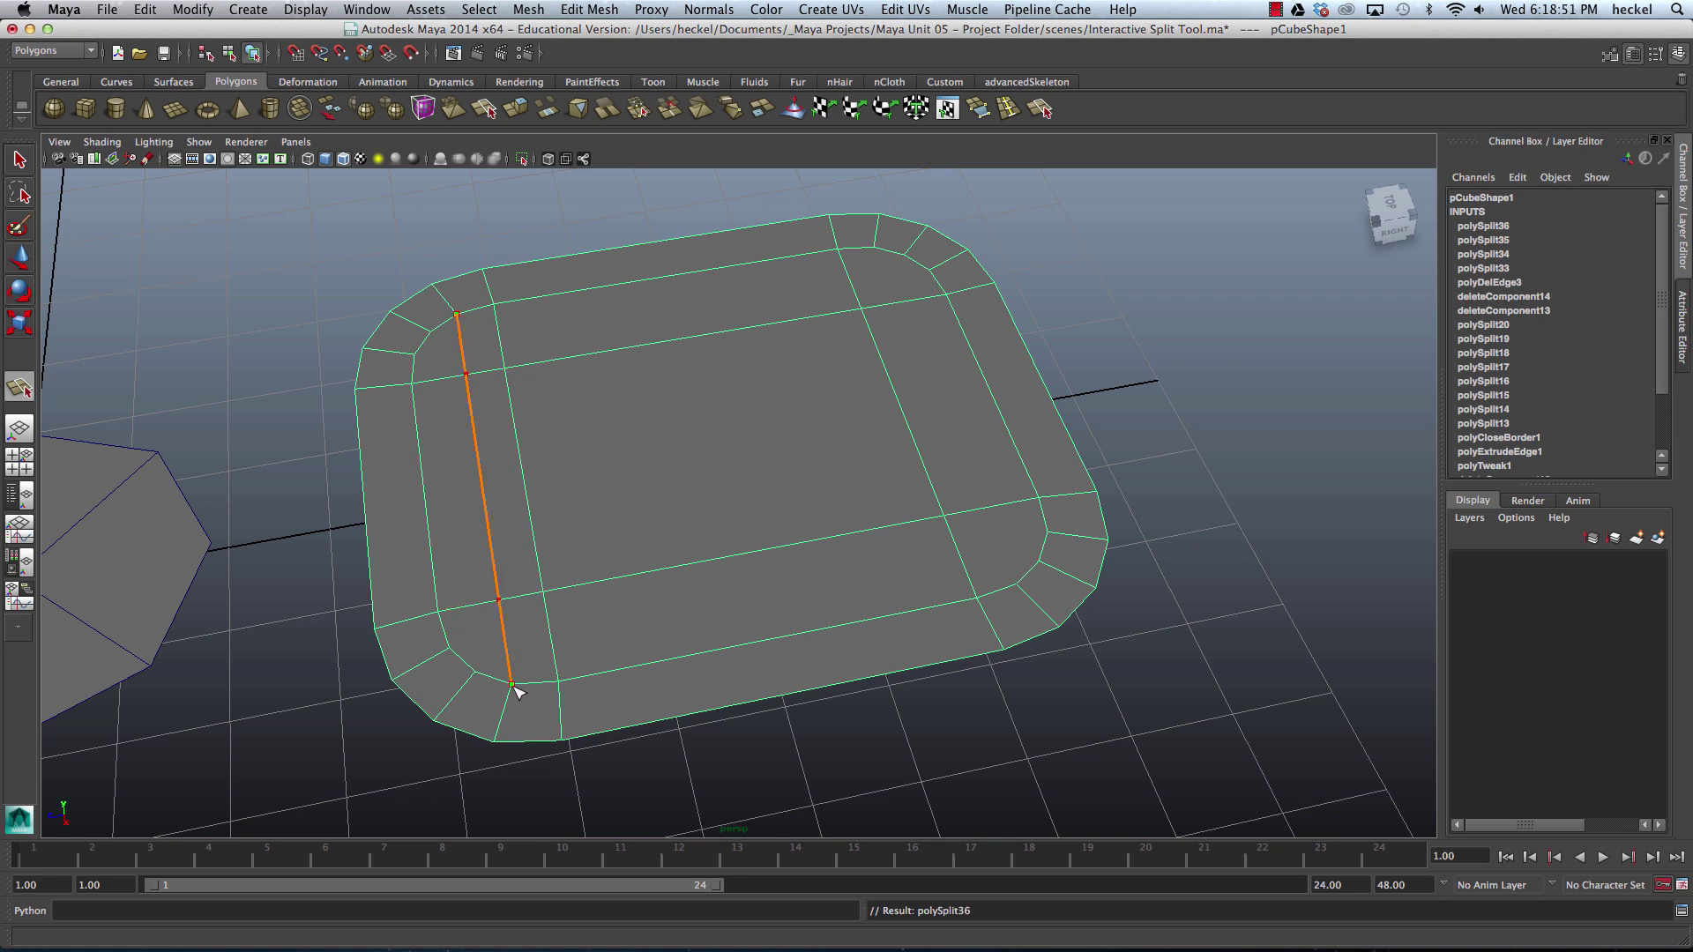
{"action": "key", "text": "w"}
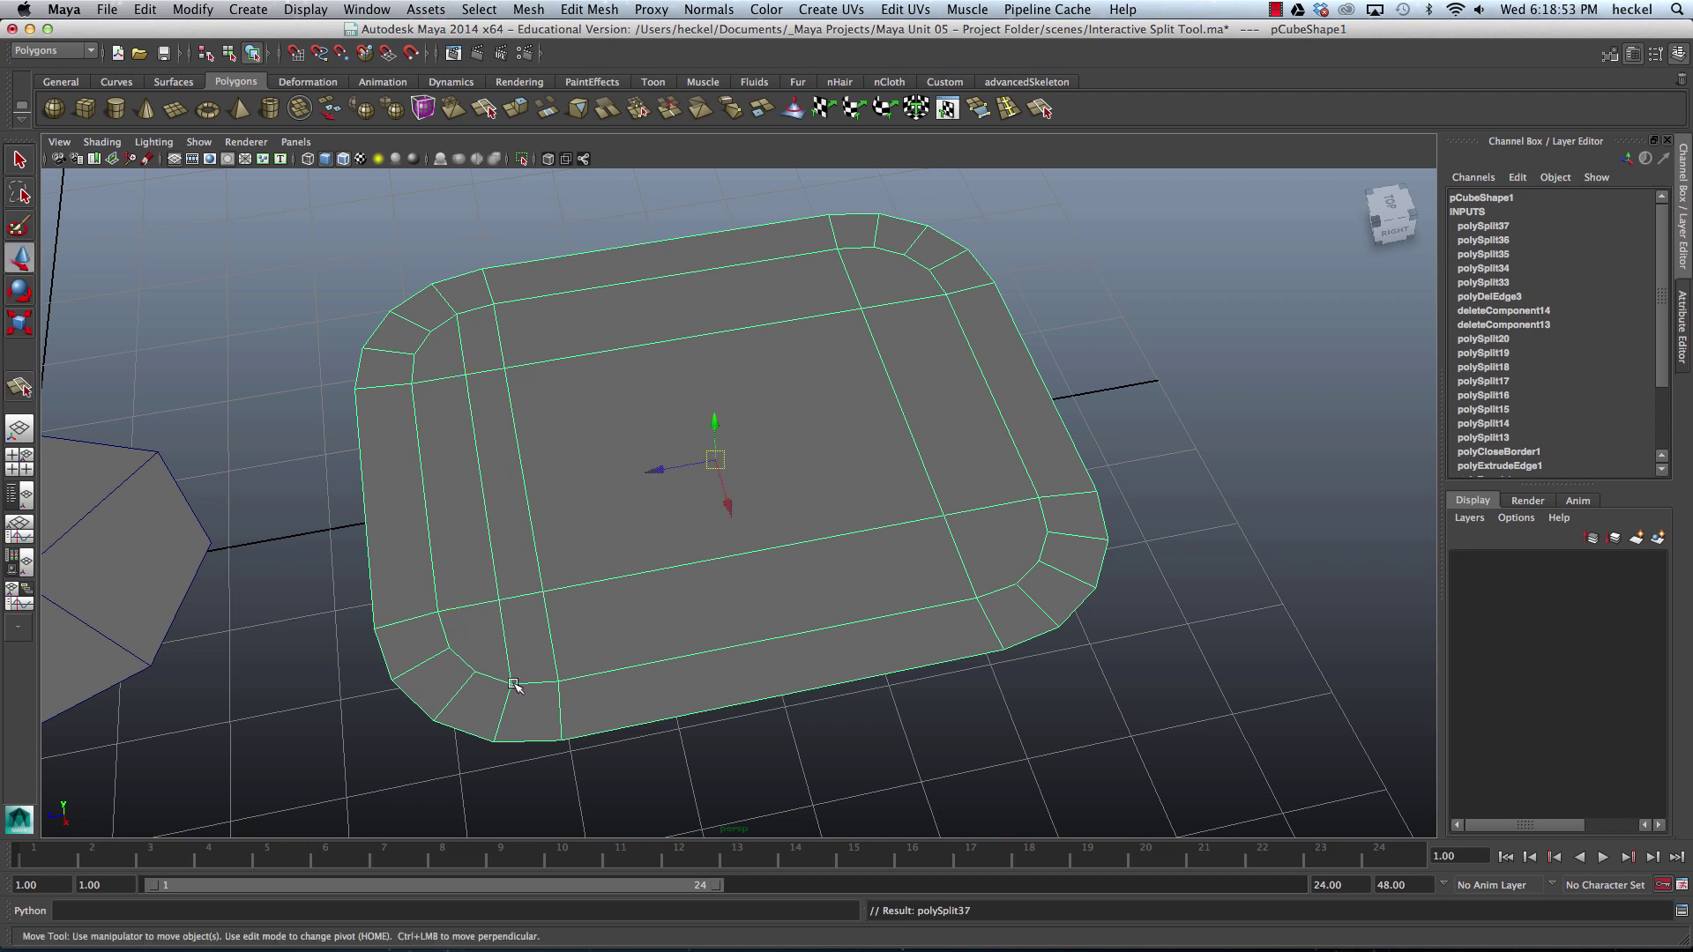
- Add a split just outside the right lengthwise cut, joining the neighbouring inner vertices of pCube1's far-right and near-right rounded corners
{"action": "key", "text": "y"}
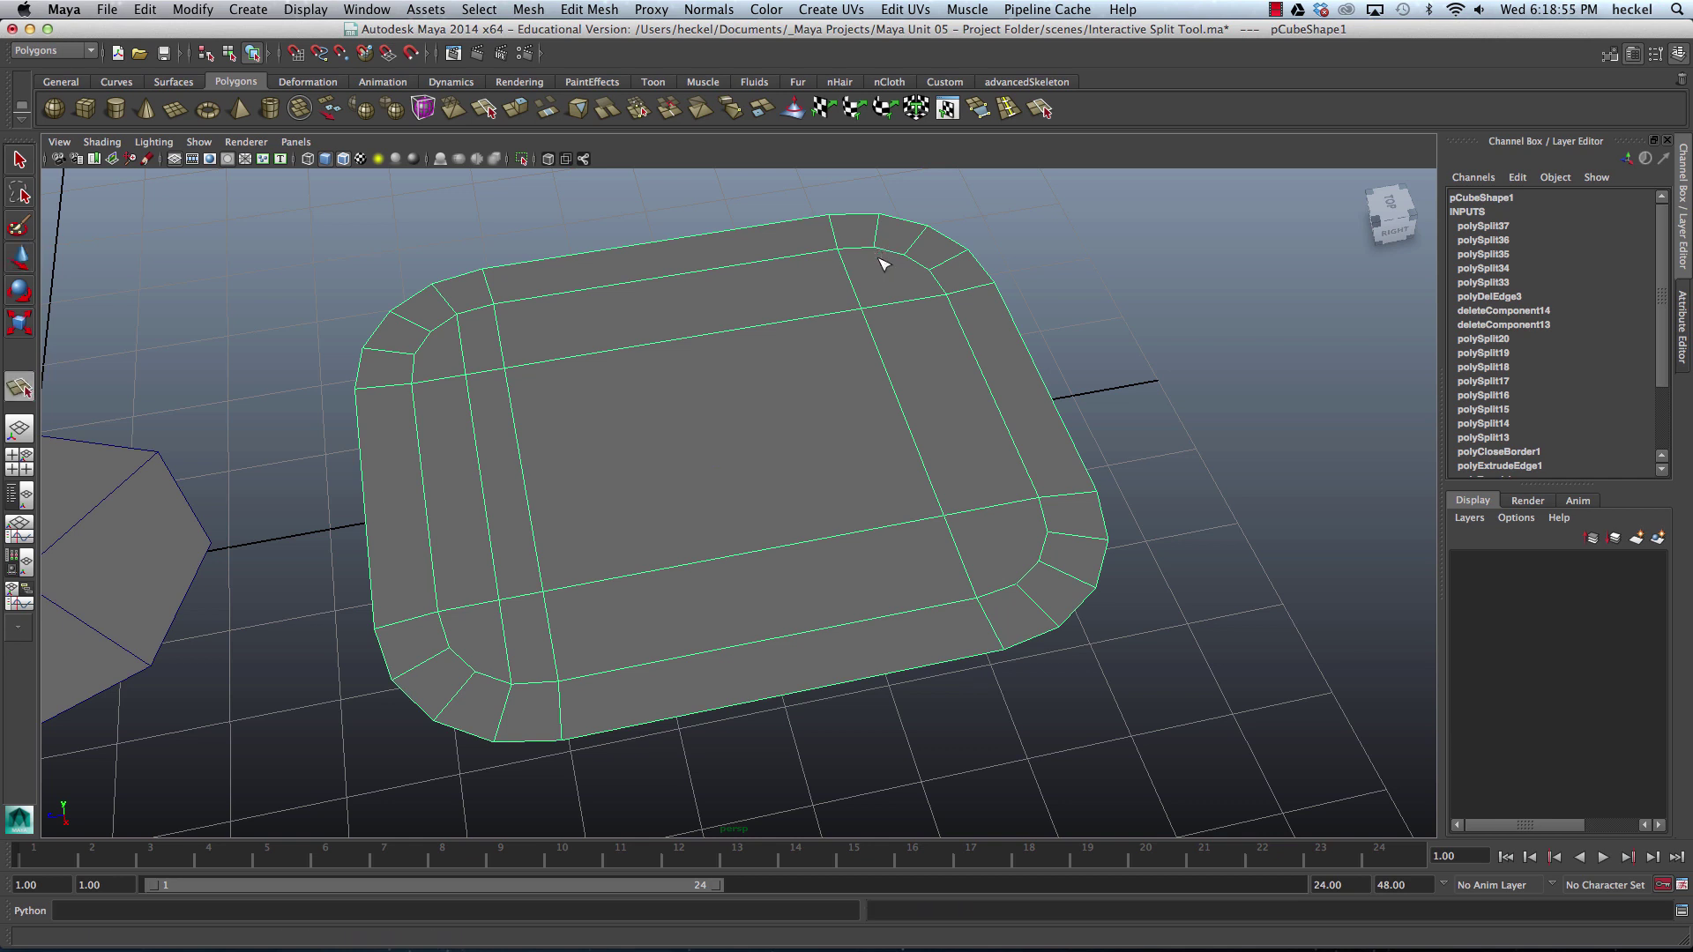
{"action": "left_click", "coordinate": [874, 249]}
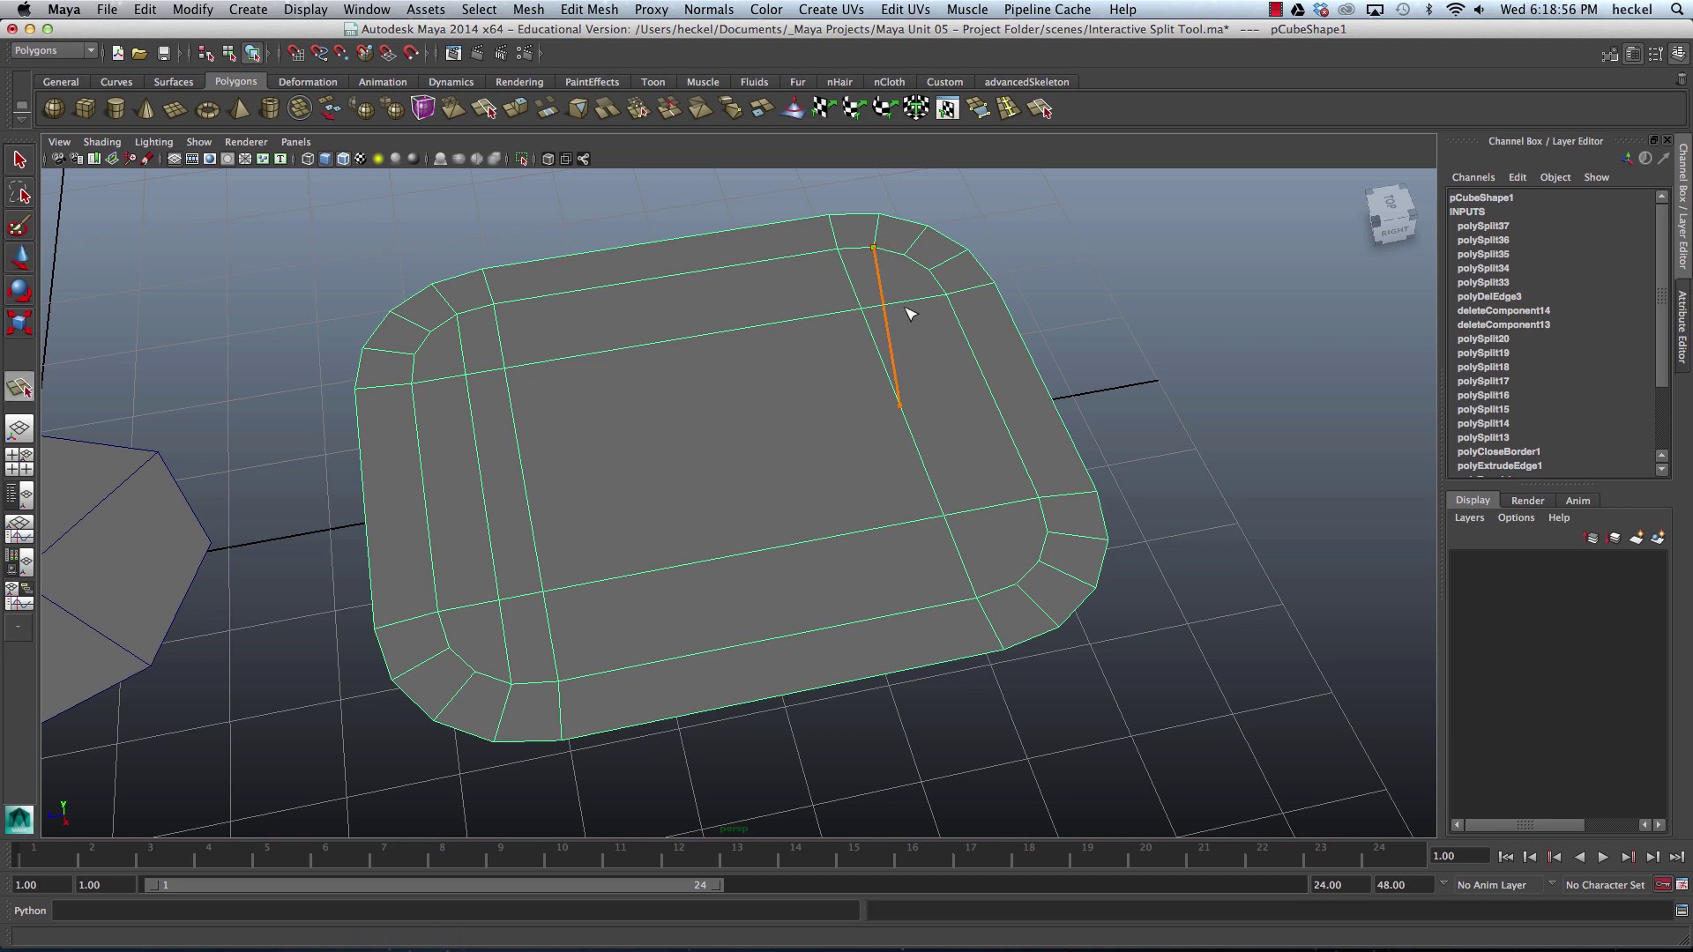
{"action": "left_click", "coordinate": [1017, 585]}
{"action": "key", "text": "w"}
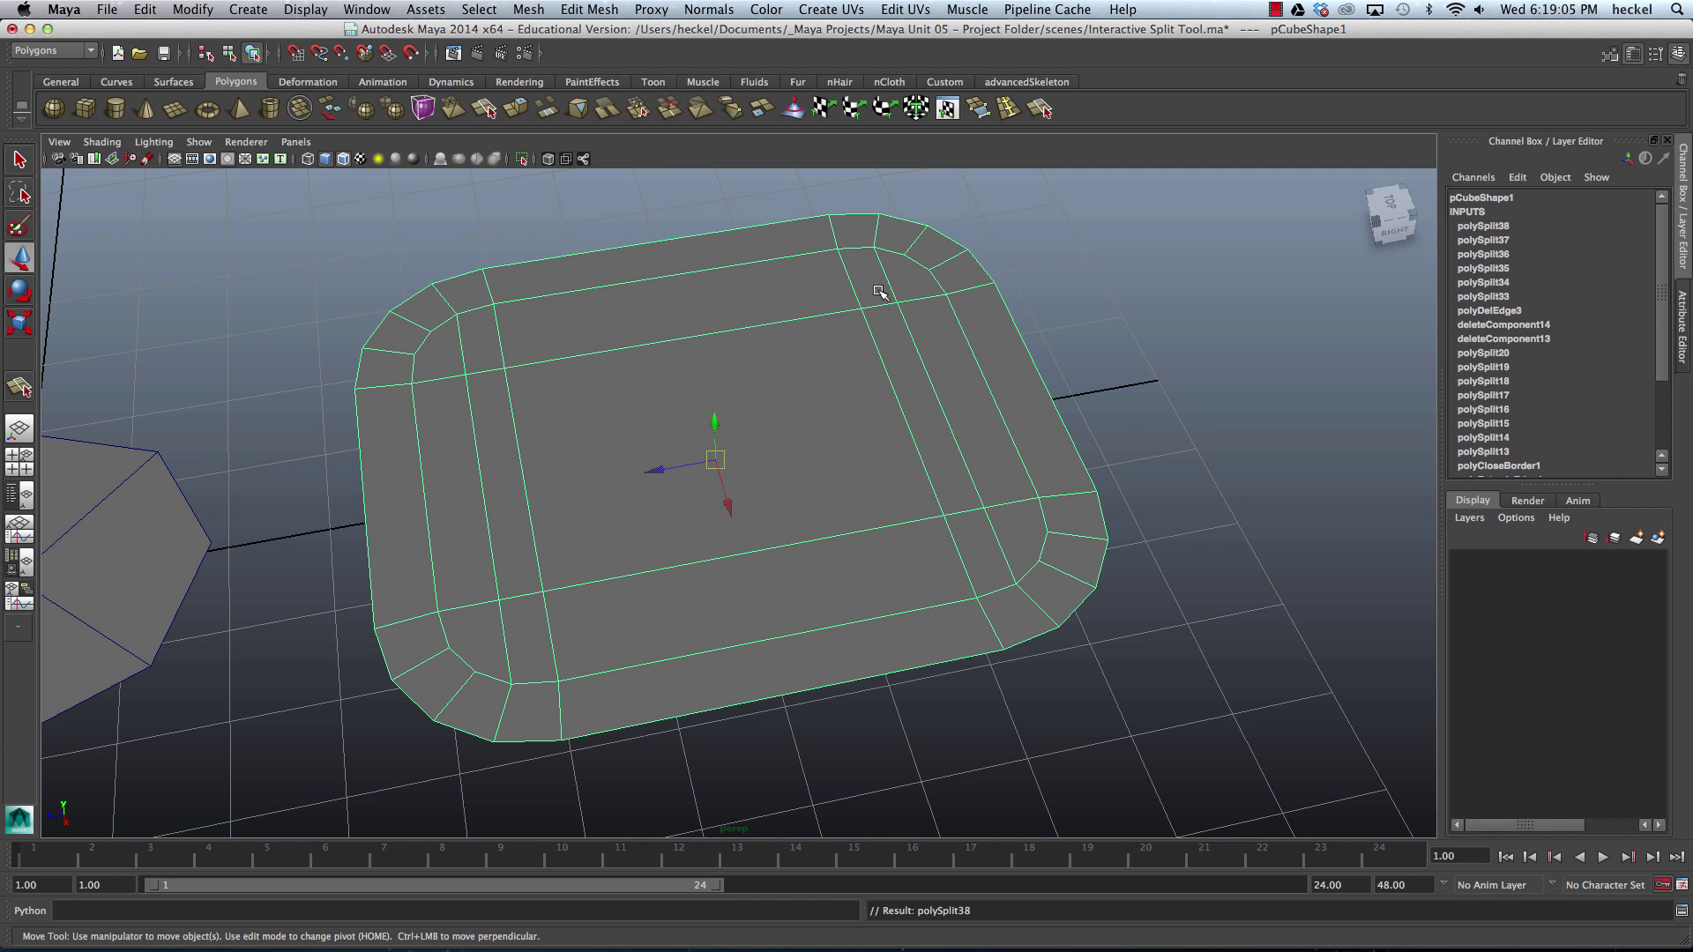
- Add a crosswise split just beyond the far cut, joining the inner vertices of pCube1's far-left and far-right rounded corners
{"action": "key", "text": "y"}
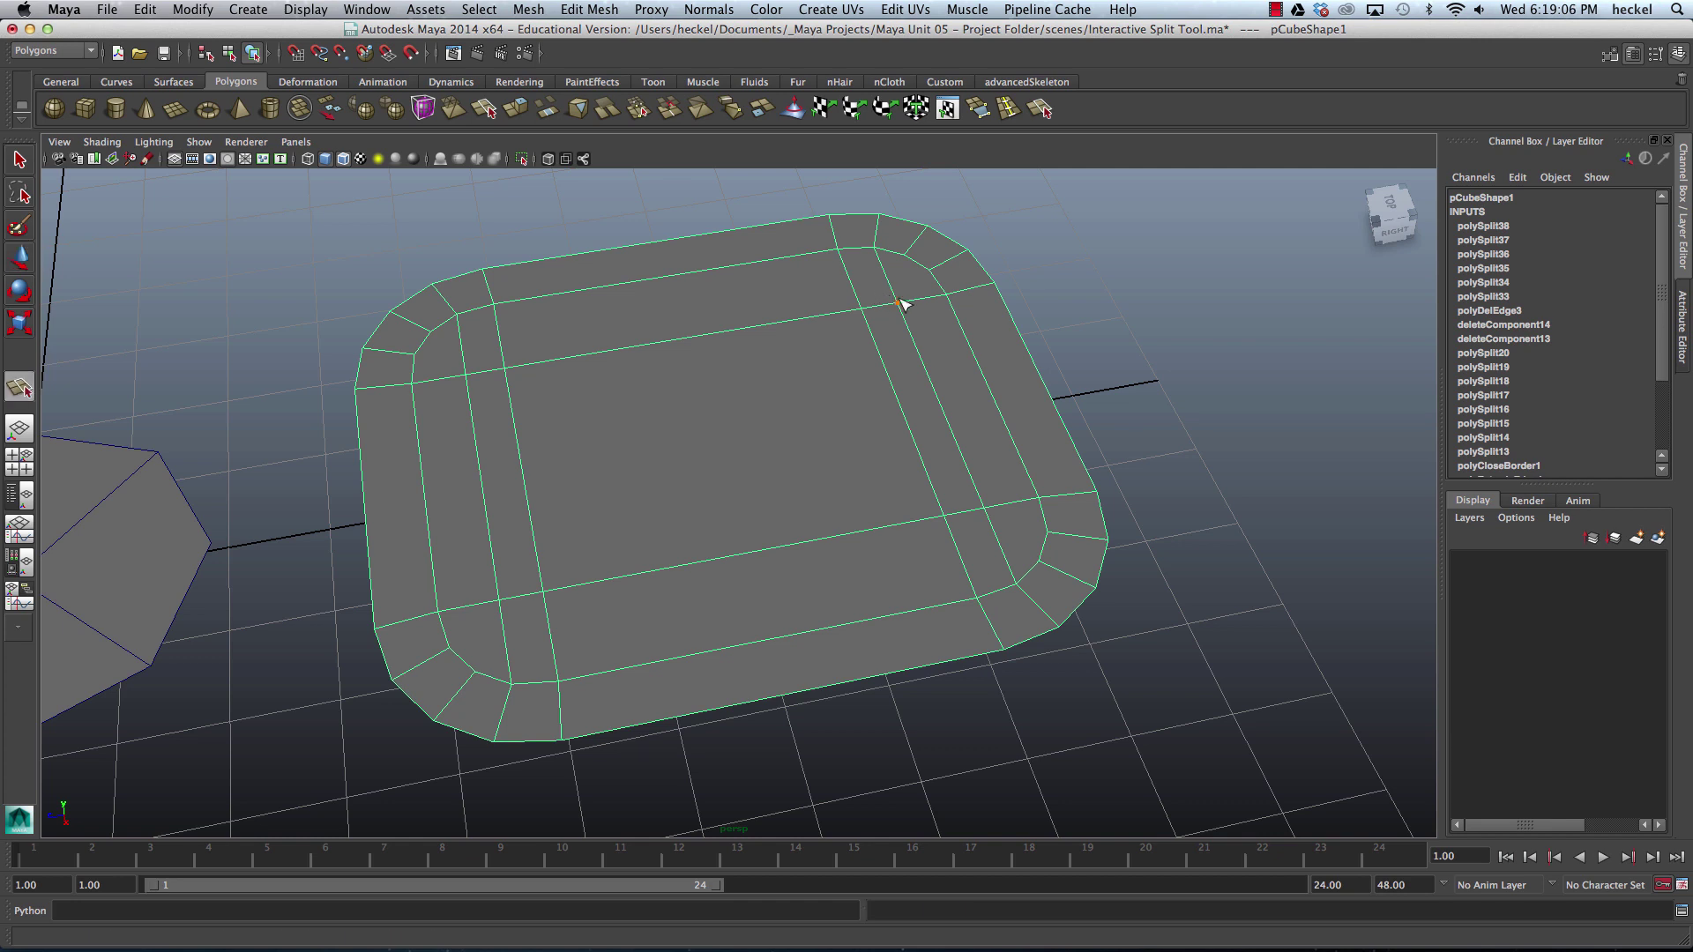
{"action": "left_click", "coordinate": [415, 355]}
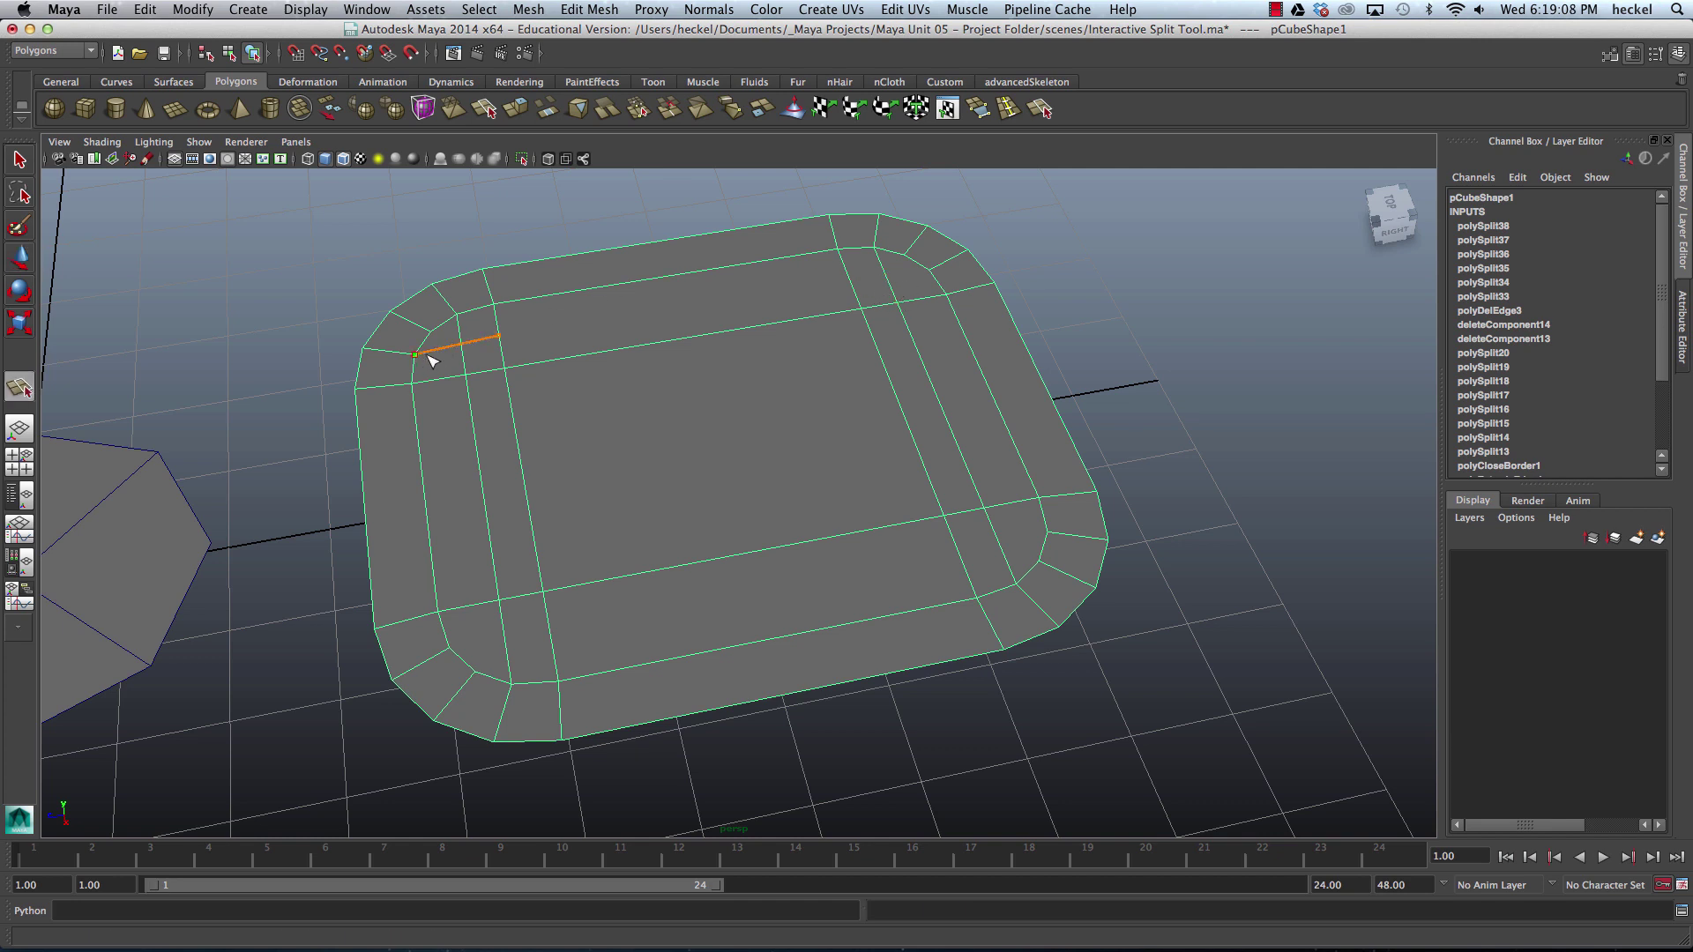
{"action": "left_click", "coordinate": [930, 271]}
{"action": "key", "text": "Return"}
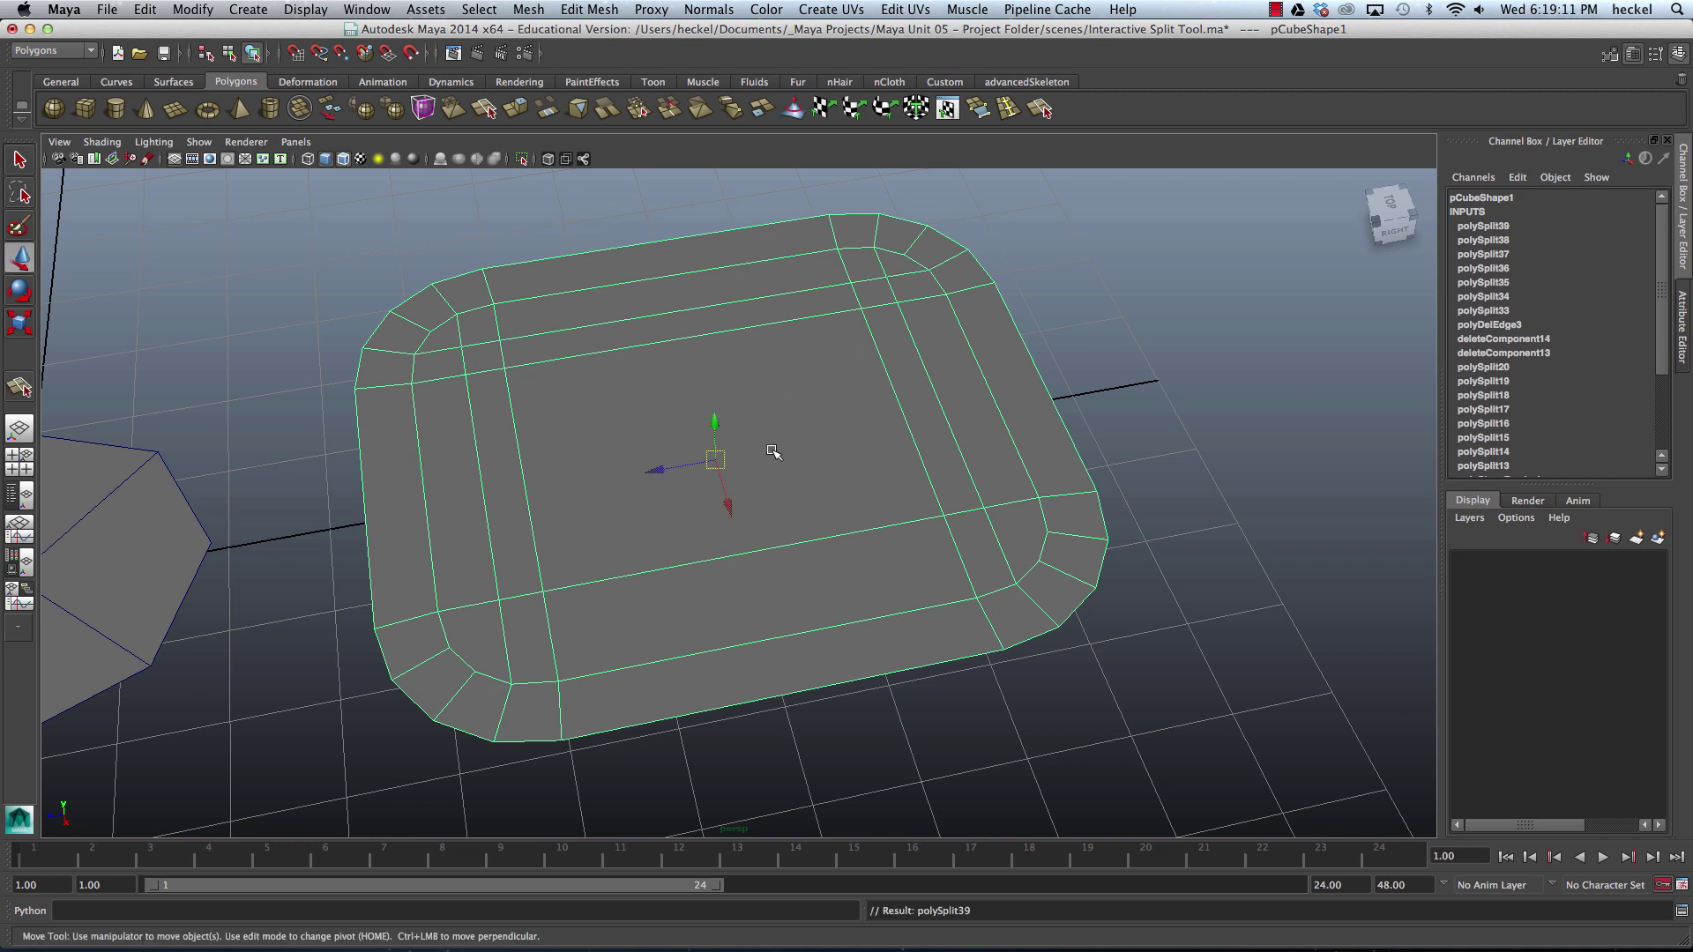
- Add a crosswise split just in front of the near cut, joining the inner vertices of pCube1's near-left and near-right rounded corners
{"action": "key", "text": "y"}
{"action": "left_click", "coordinate": [451, 648]}
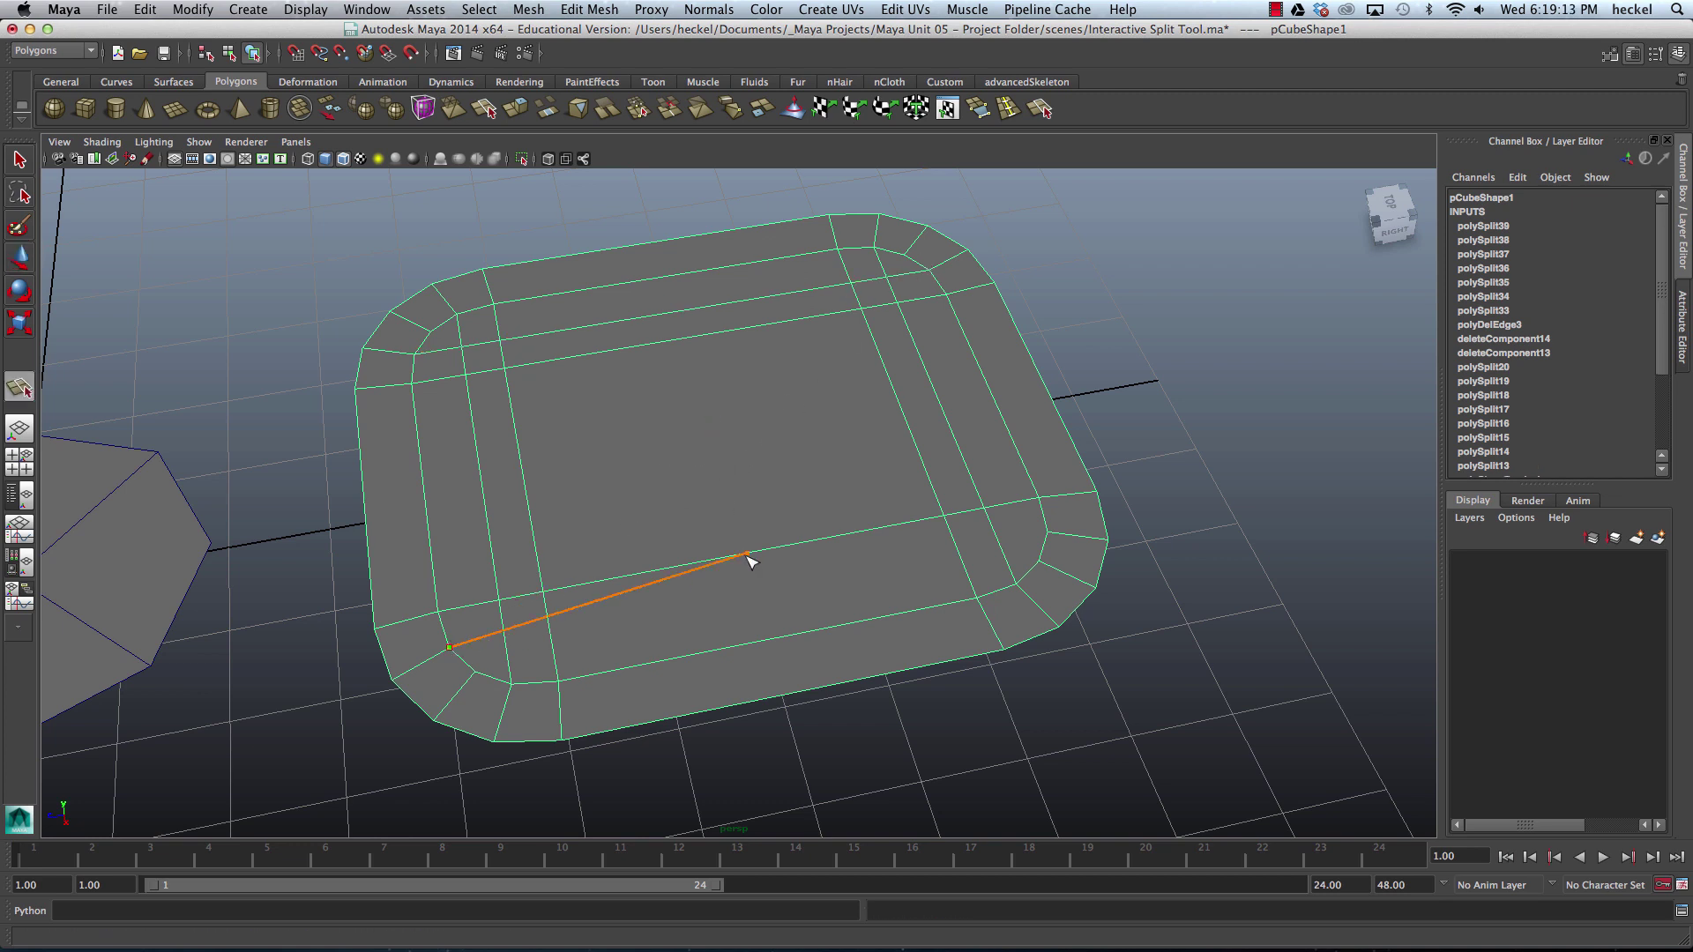
{"action": "left_click", "coordinate": [1049, 534]}
{"action": "key", "text": "Return"}
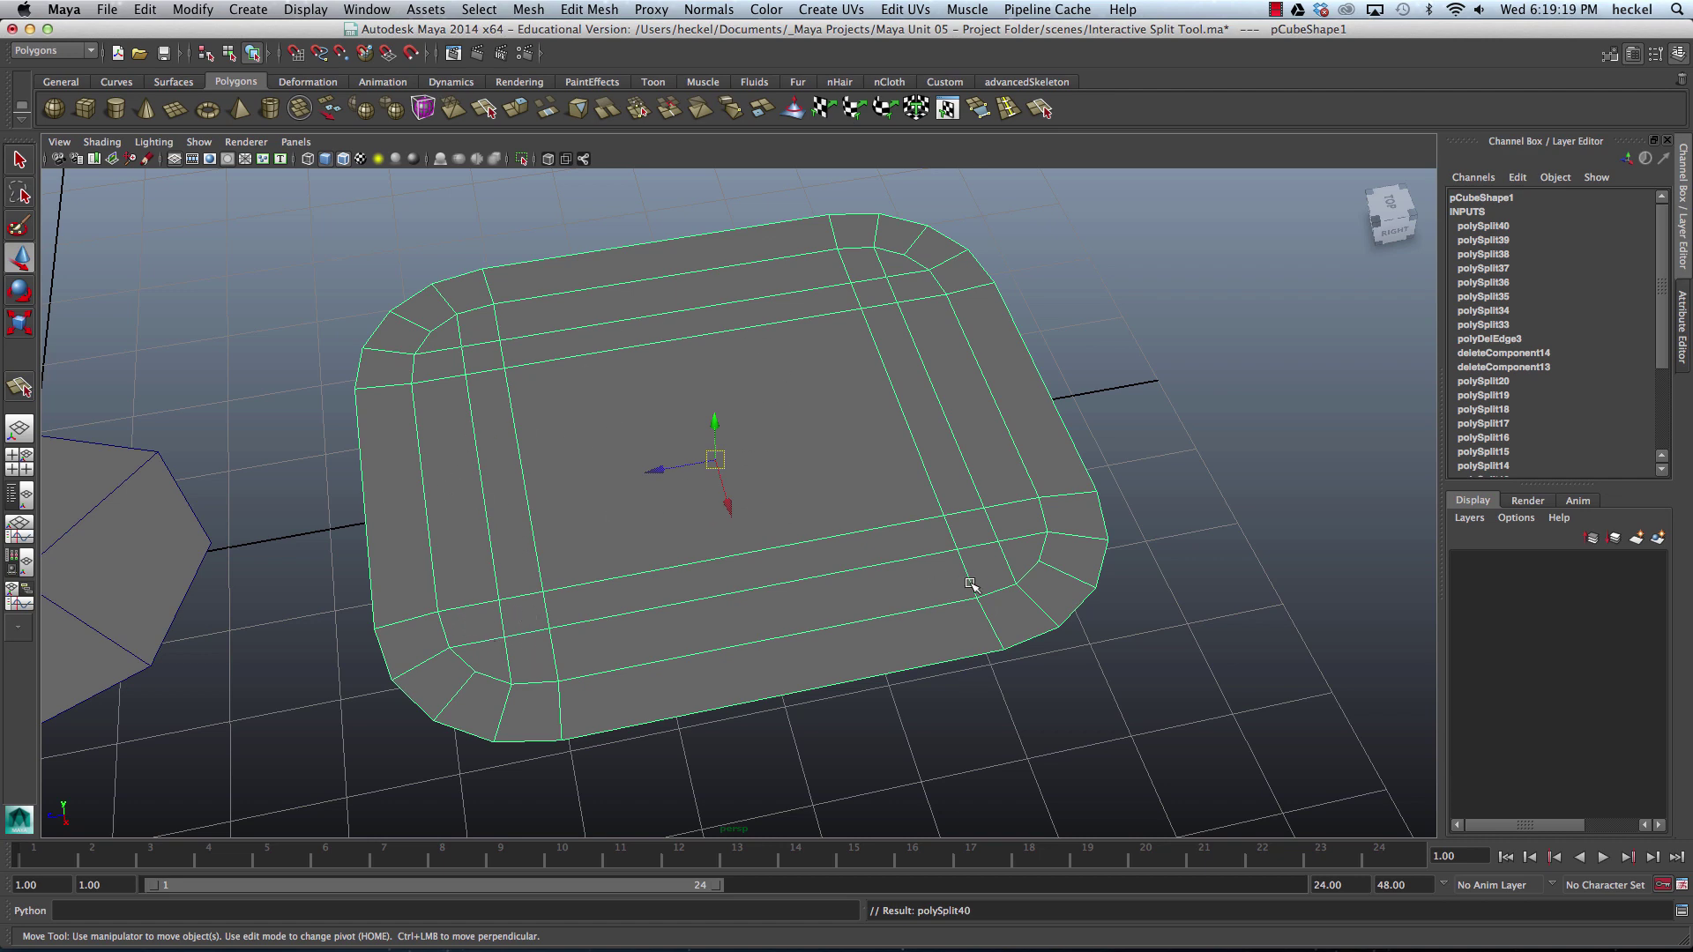
- Examine the rounded corners of pCube1 for faces with more than four sides, and review all the practice shapes together
{"action": "scroll", "coordinate": [616, 589], "scroll_direction": "up", "scroll_amount": 6}
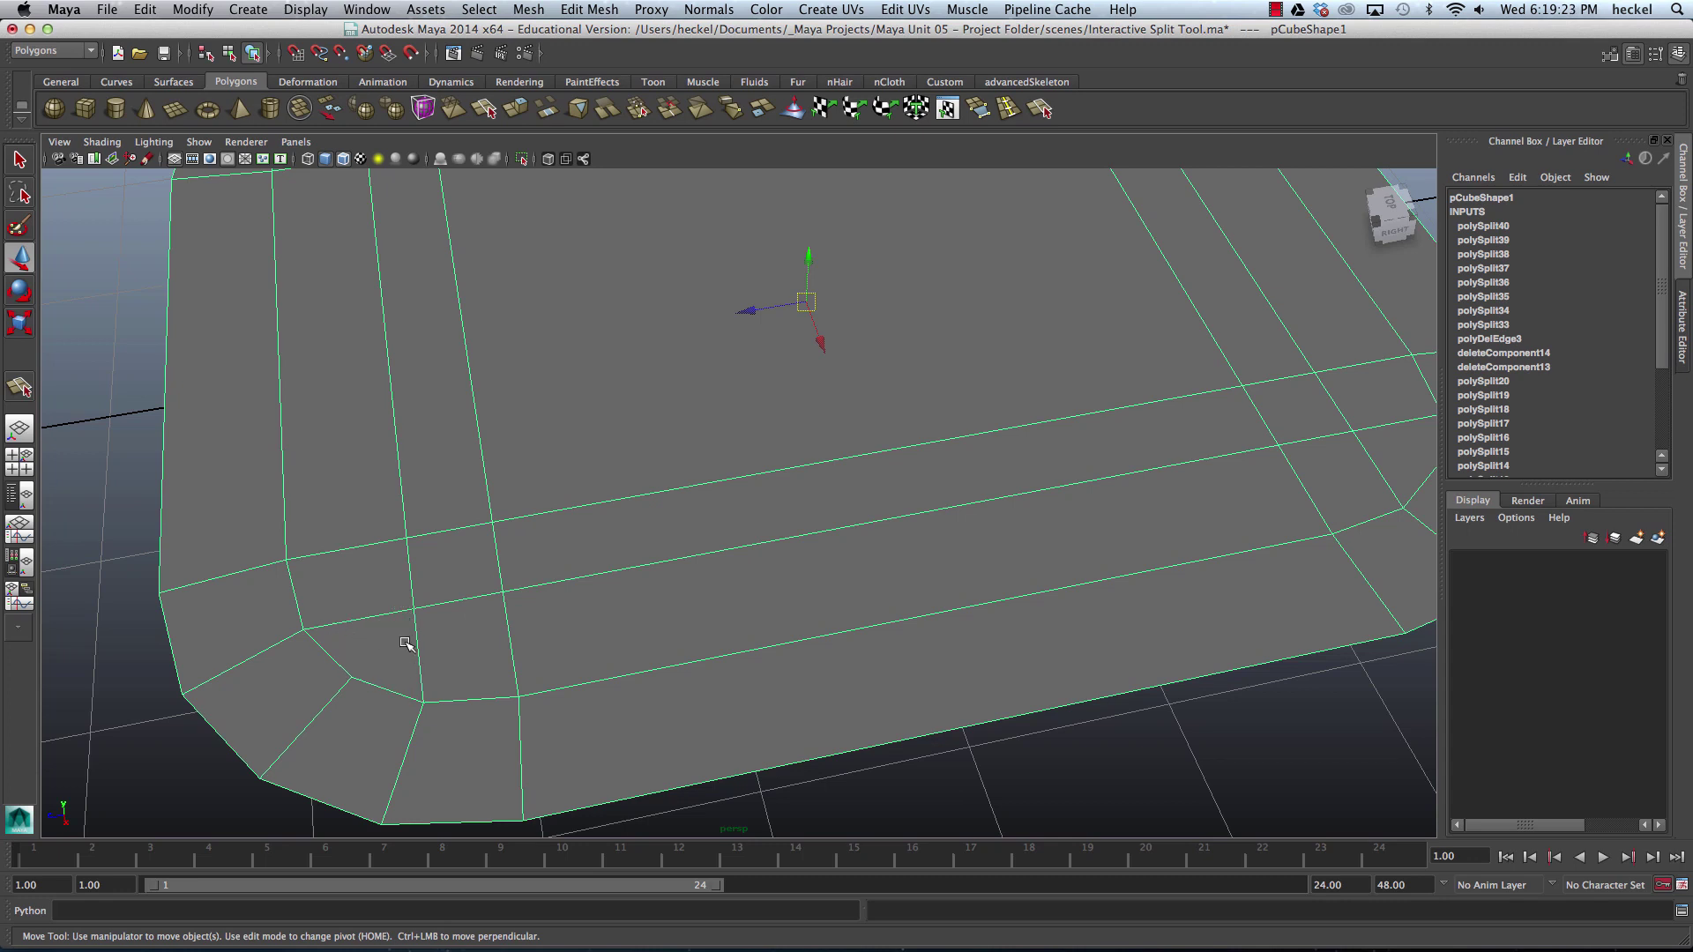
{"action": "scroll", "coordinate": [332, 663], "scroll_direction": "down", "scroll_amount": 5}
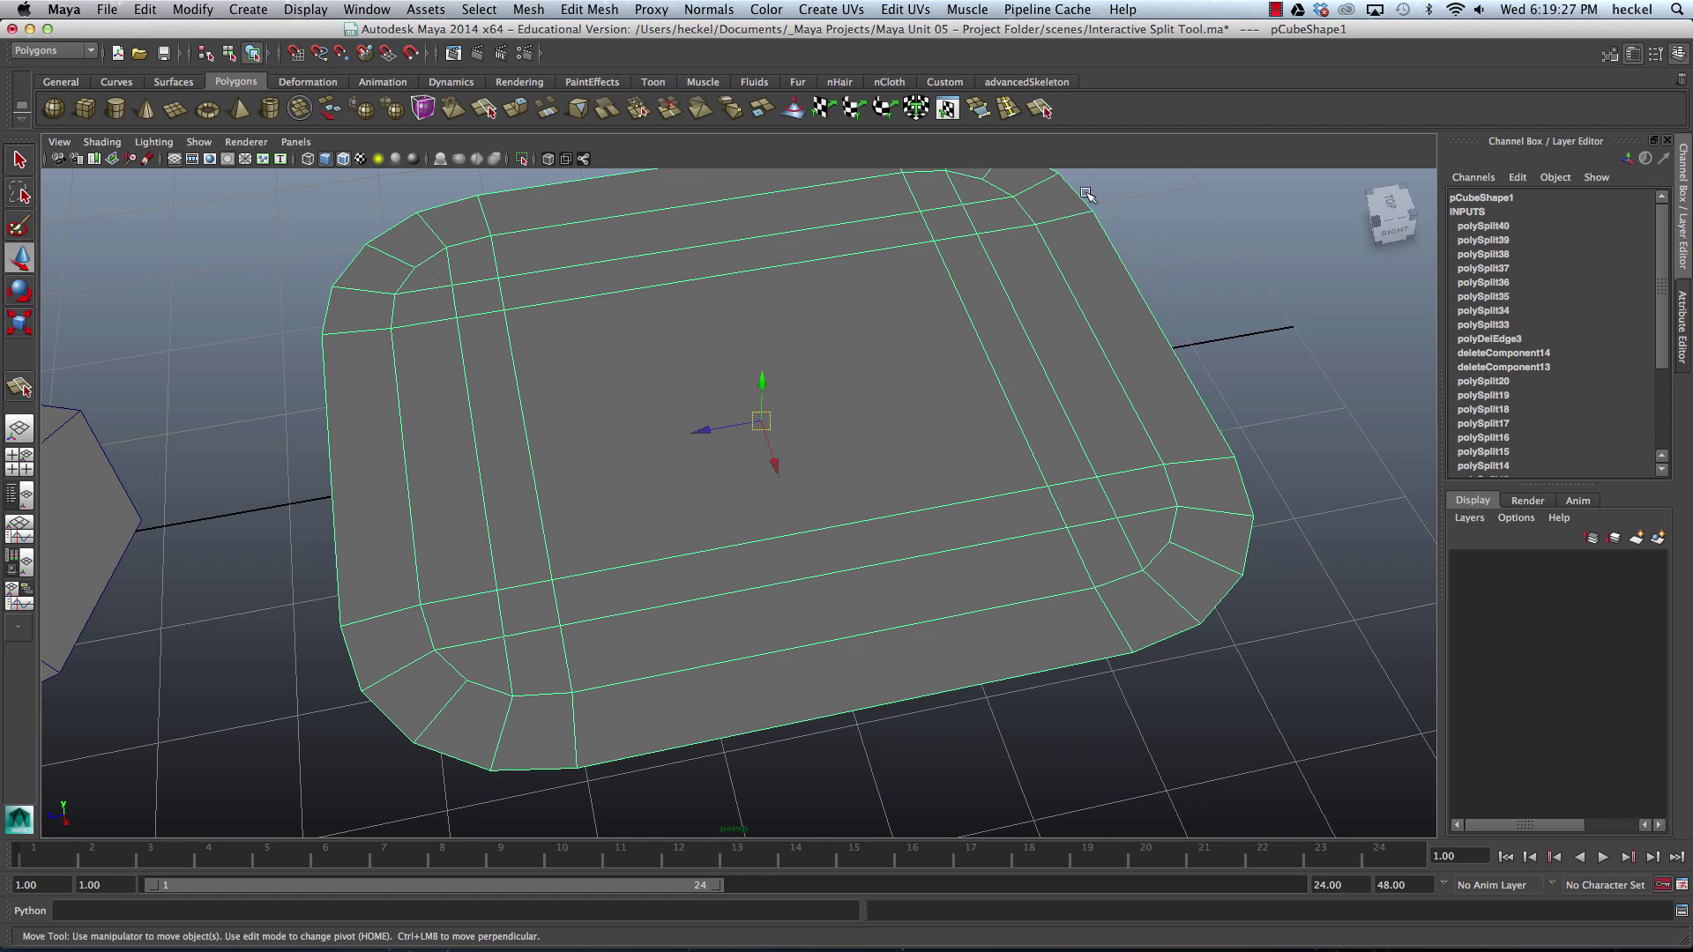
{"action": "left_click", "coordinate": [1171, 553]}
{"action": "scroll", "coordinate": [1040, 567], "scroll_direction": "down", "scroll_amount": 5}
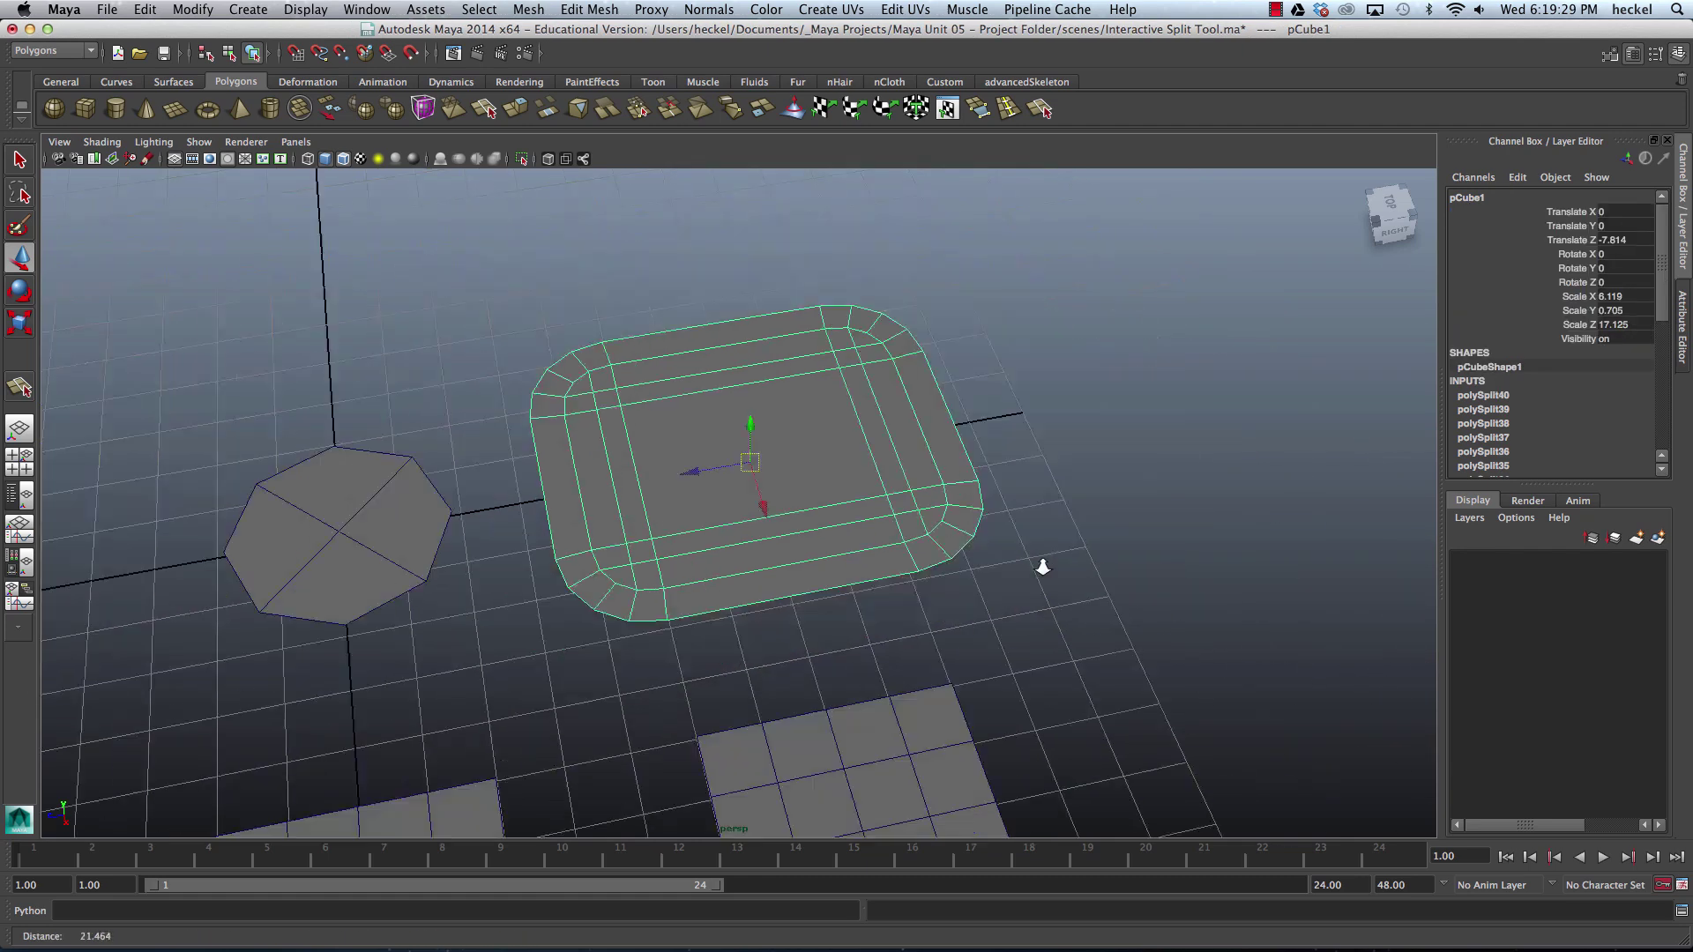
{"action": "scroll", "coordinate": [990, 585], "scroll_direction": "down", "scroll_amount": 2}
{"action": "left_click_drag", "start_coordinate": [779, 614], "coordinate": [880, 559], "text": "alt"}
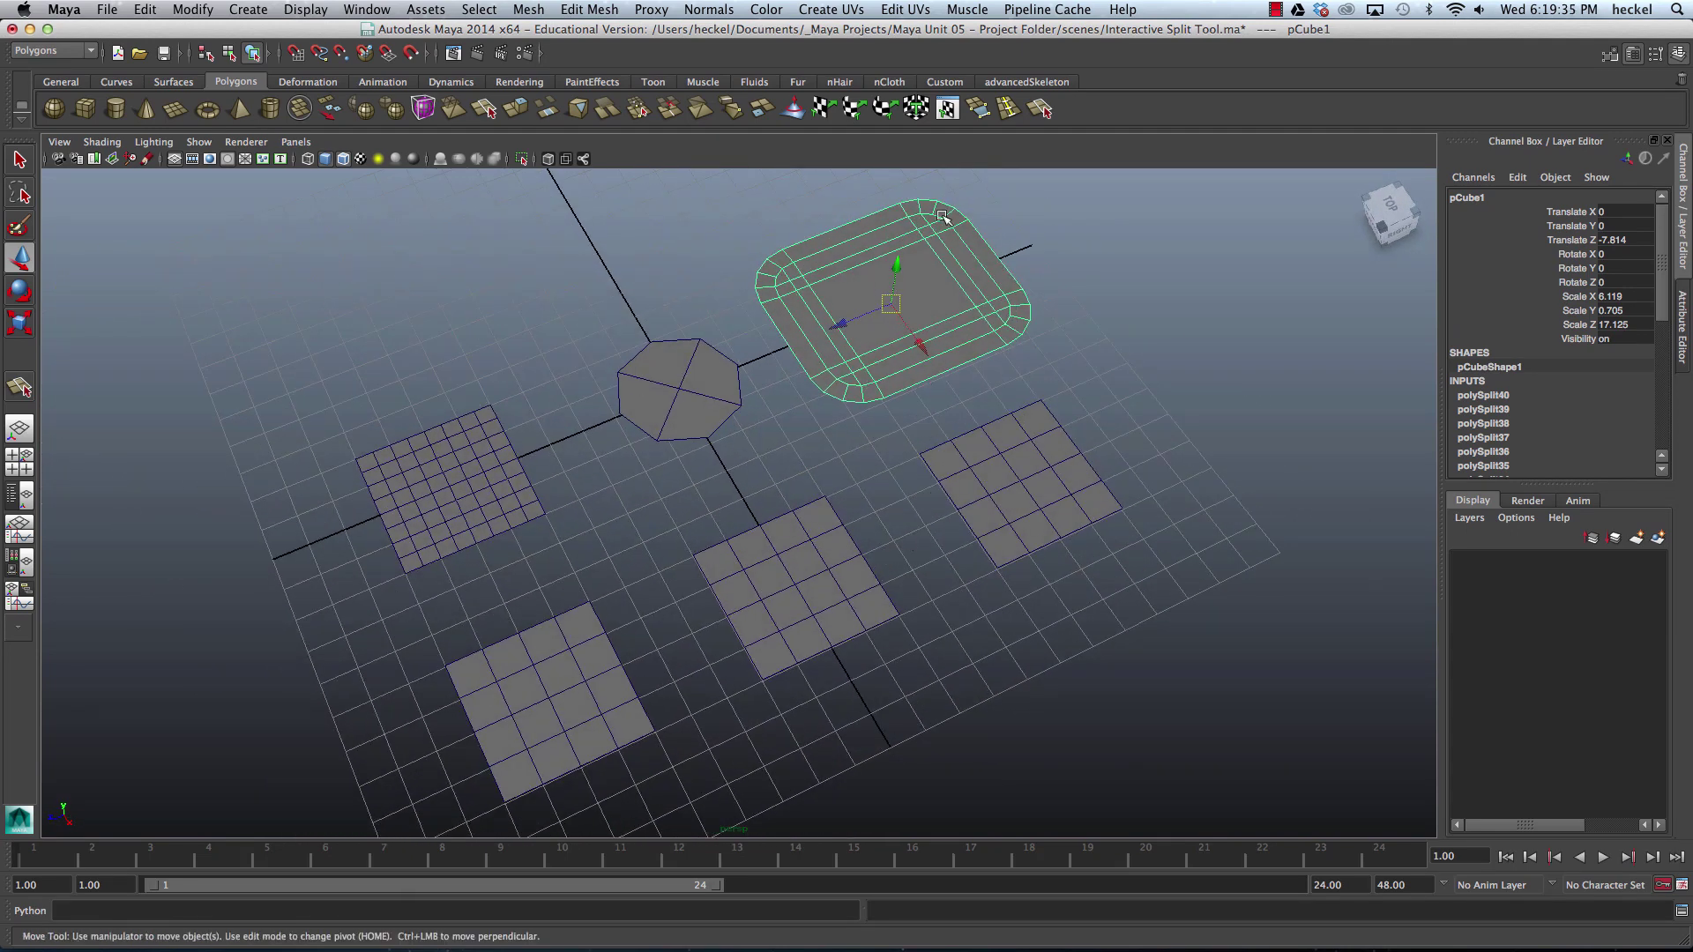